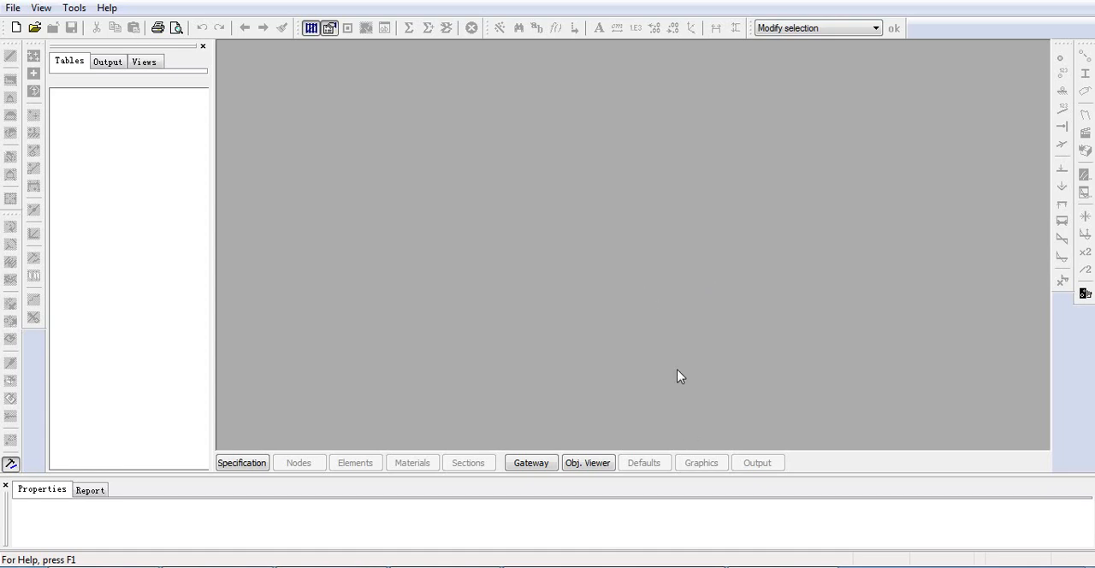
Switch to the PDF to examine the Figure 5 truss geometry, supports and loads, and return to GSA.
click(452, 567)
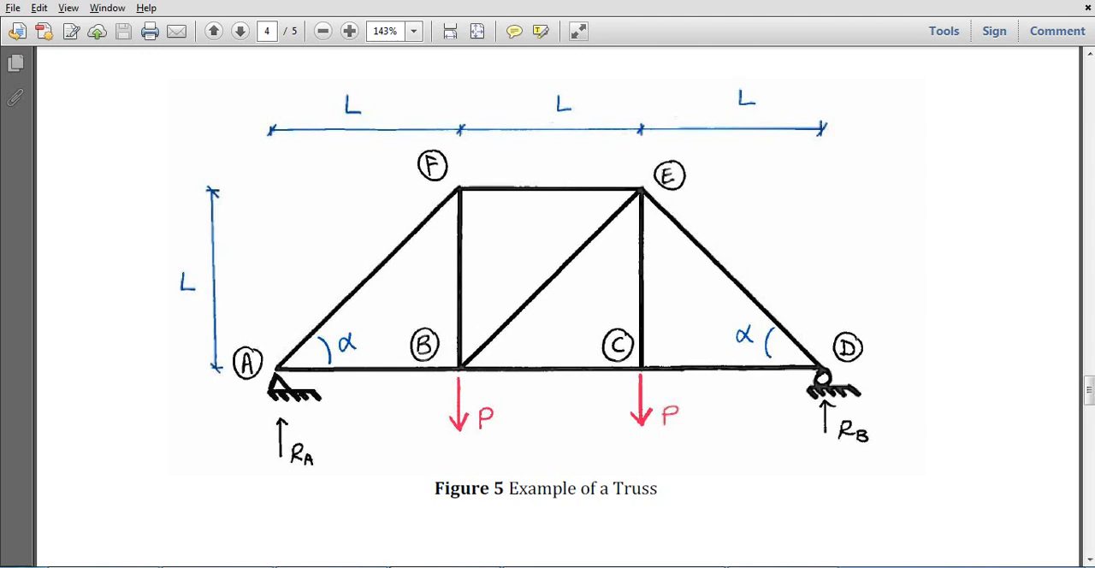
click(406, 567)
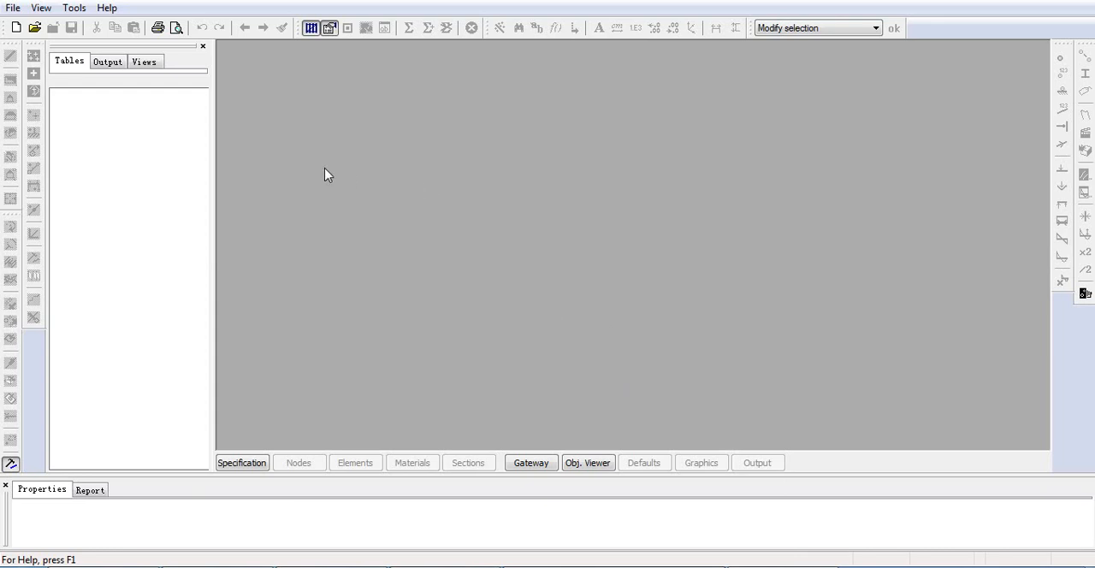
Start a new model and enter the job title "Structural Analysis and Modelling Portal".
click(16, 27)
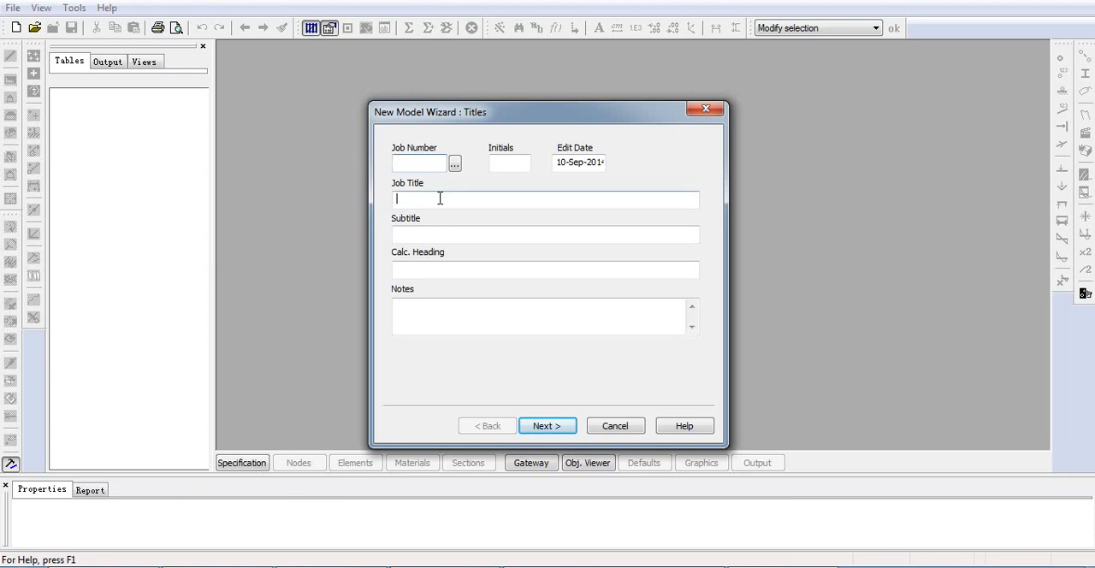
click(440, 199)
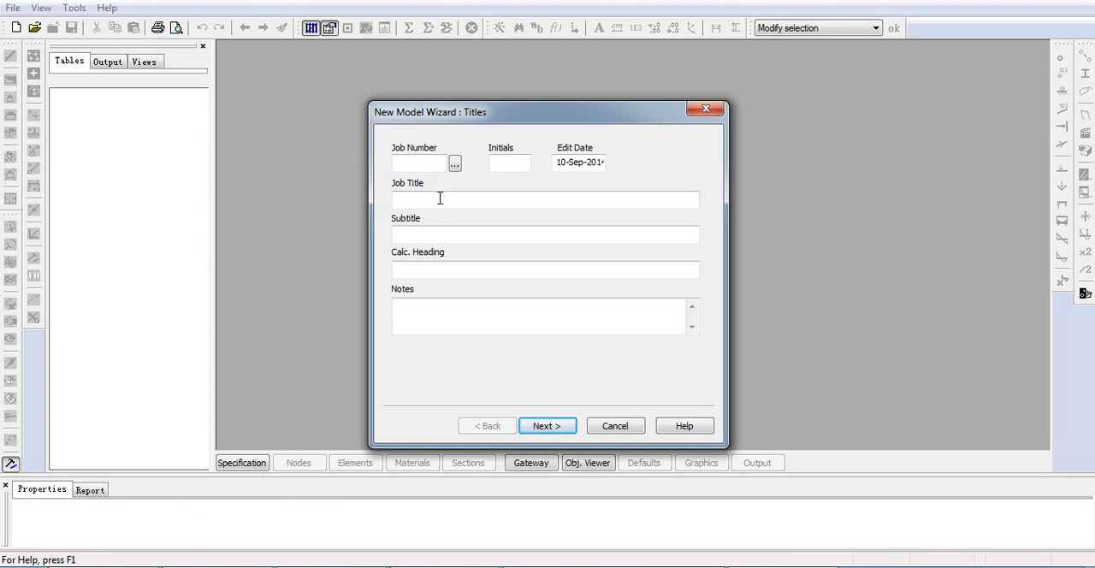
text(structural Analysis and Modelling Portal)
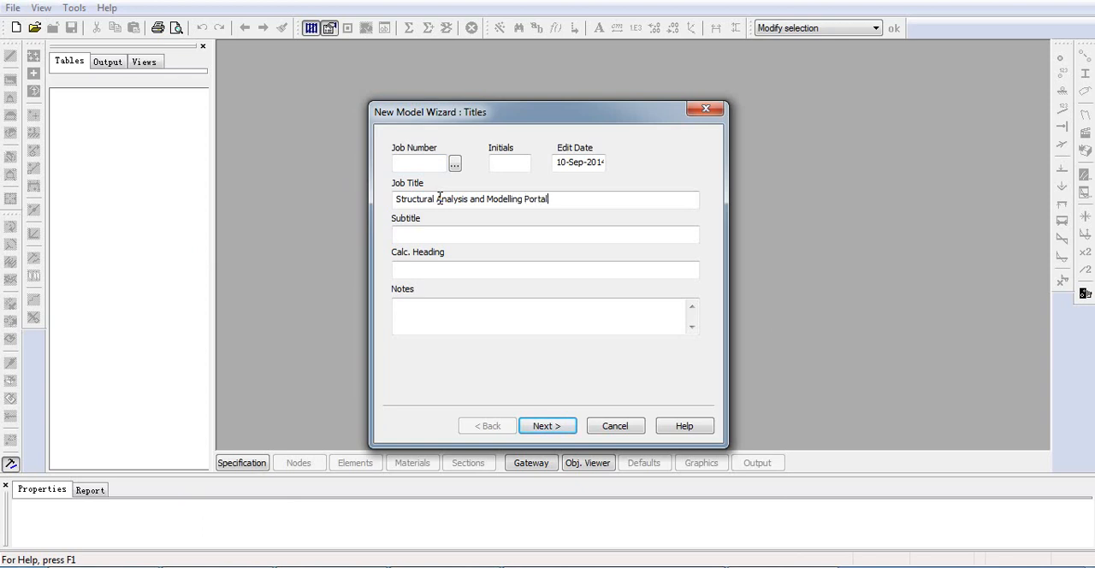
Enter the subtitle "Truss Analysis" and continue to the structure type settings.
click(447, 233)
text(Truss Analysis)
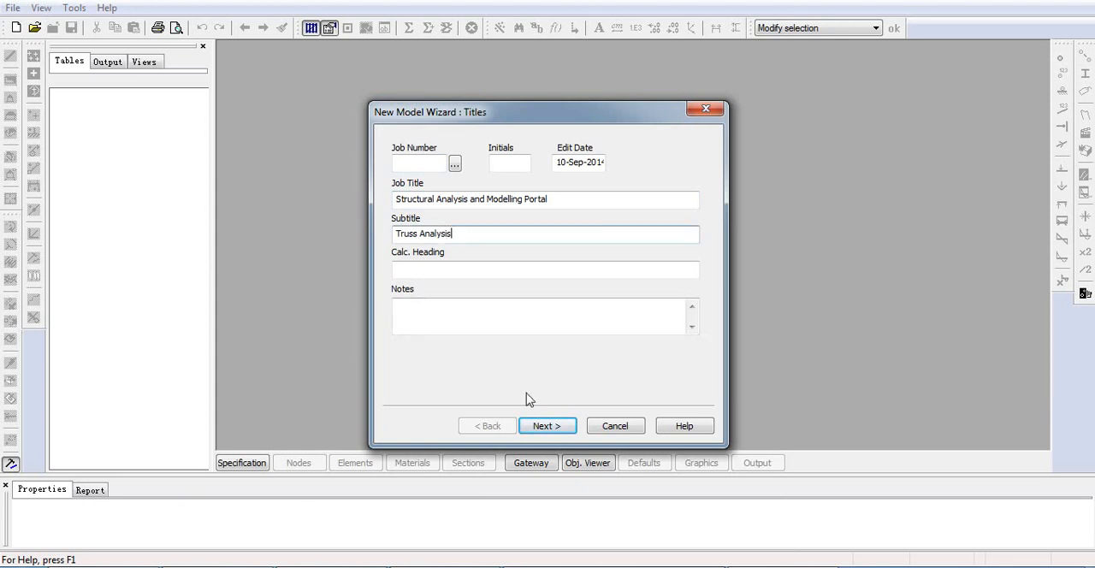
click(548, 426)
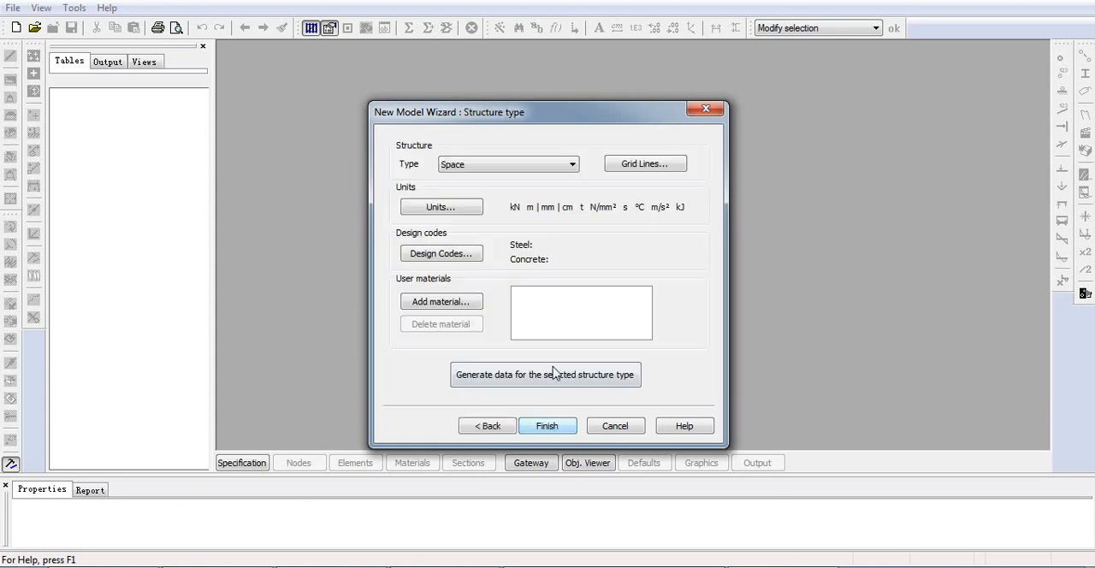
Set the structure type to Plane and apply the kN-m units with stress in N/mm².
click(506, 165)
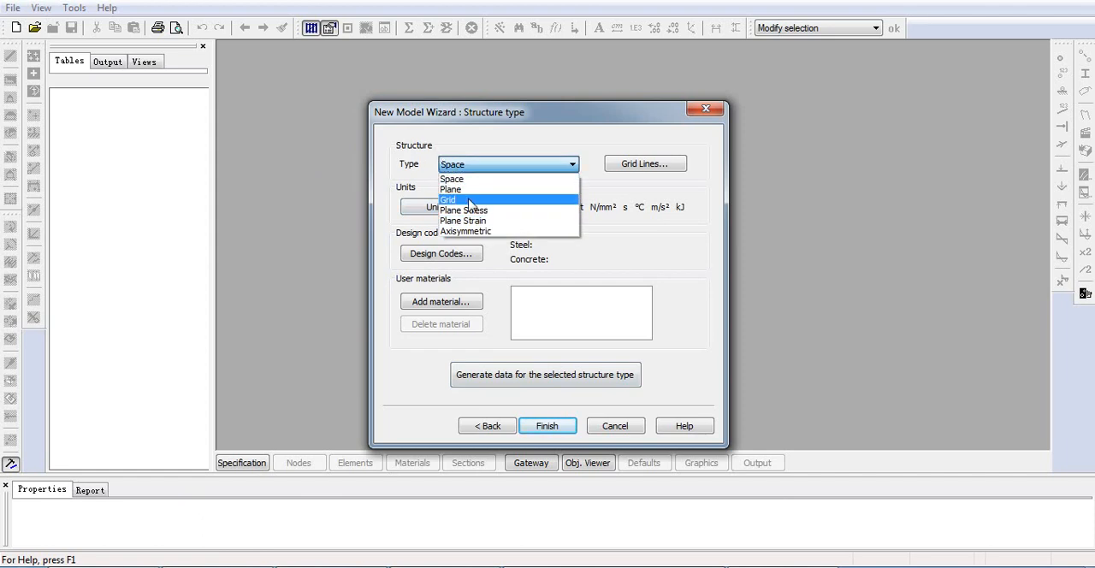
click(473, 189)
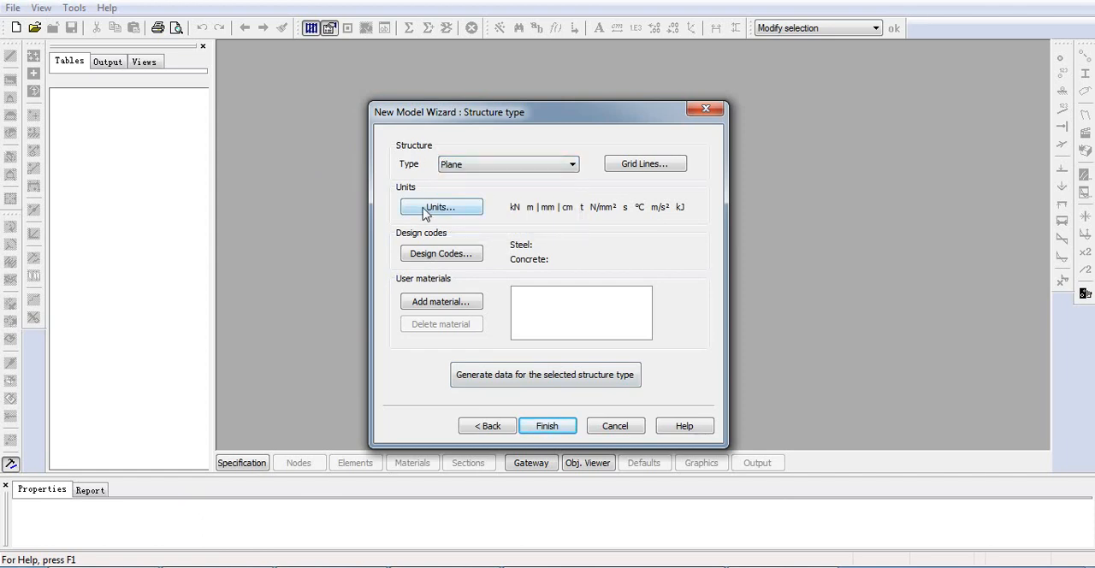
click(441, 207)
click(641, 208)
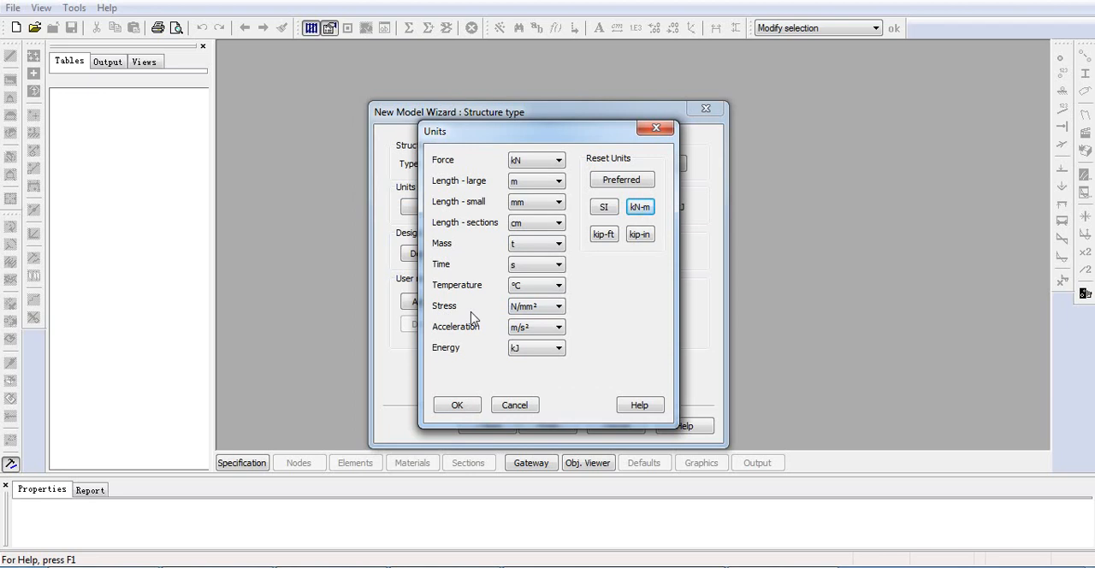
click(532, 308)
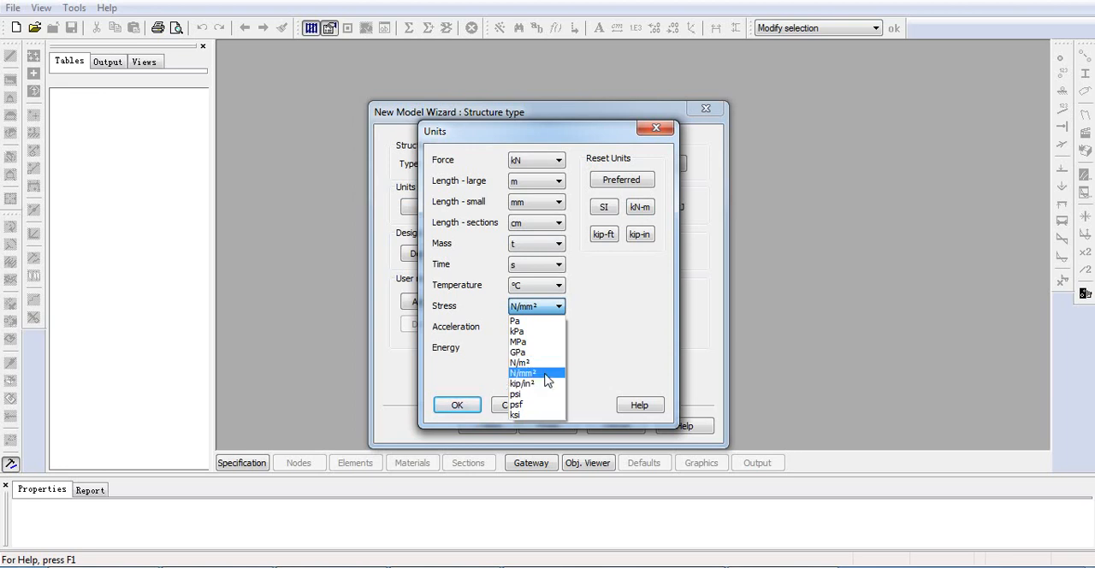
click(544, 379)
click(470, 408)
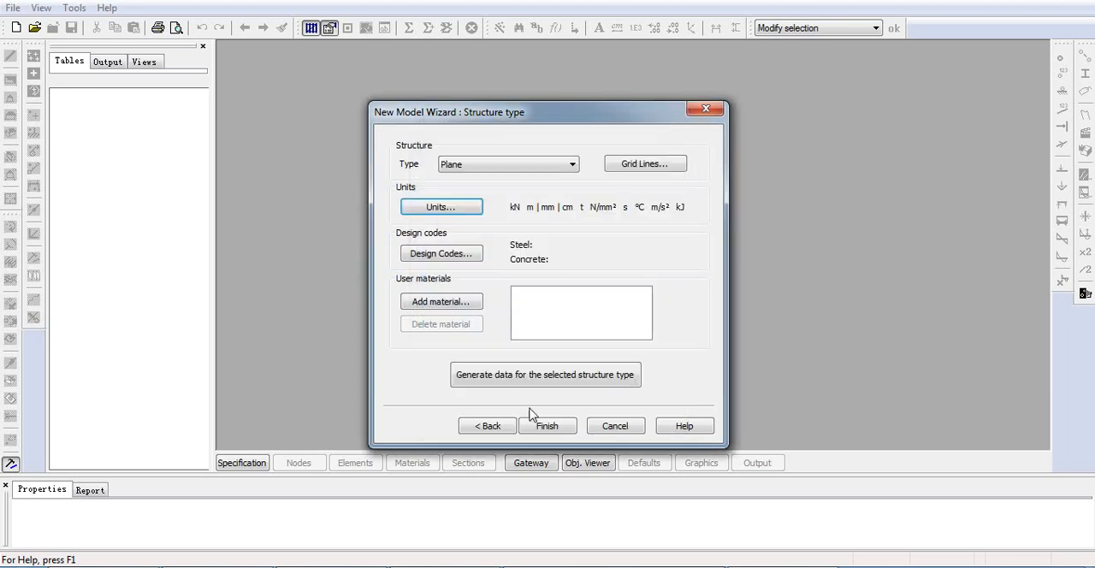
Finish the new model wizard, declining the non-global grid, and maximise the graphic view.
click(544, 428)
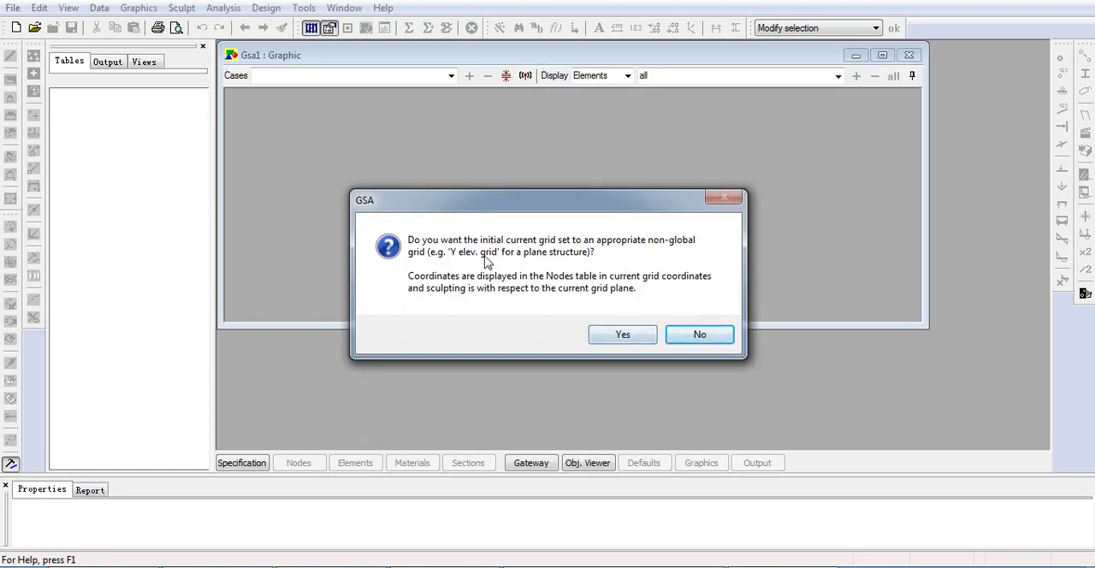
click(626, 341)
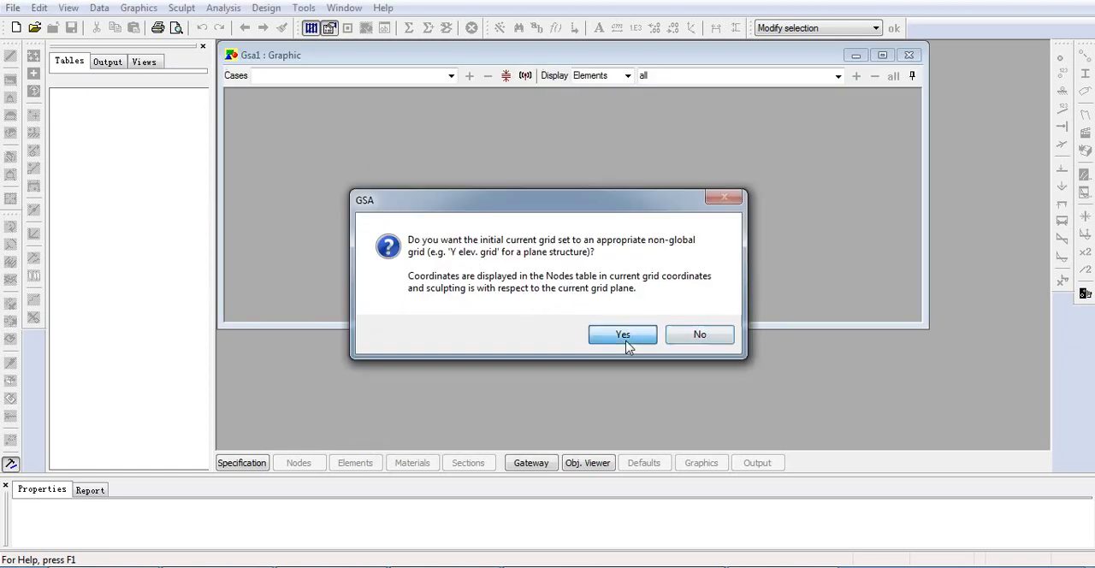
click(685, 344)
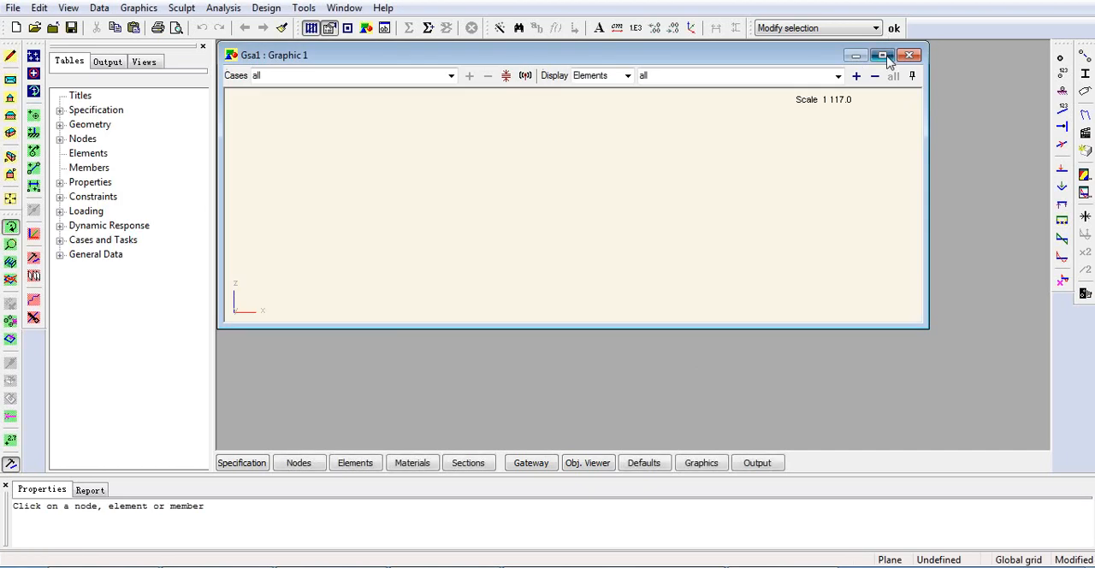
click(884, 57)
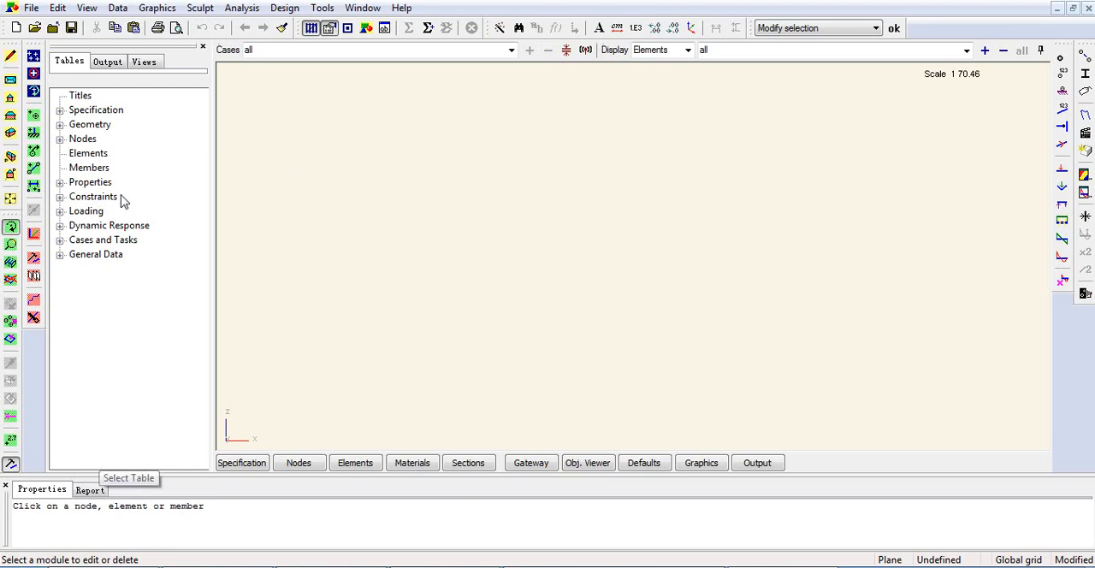
In the node coordinates table, enter nodes 1 to 4 at x = 0, 5, 10 and 15 m with z = 0.
click(82, 139)
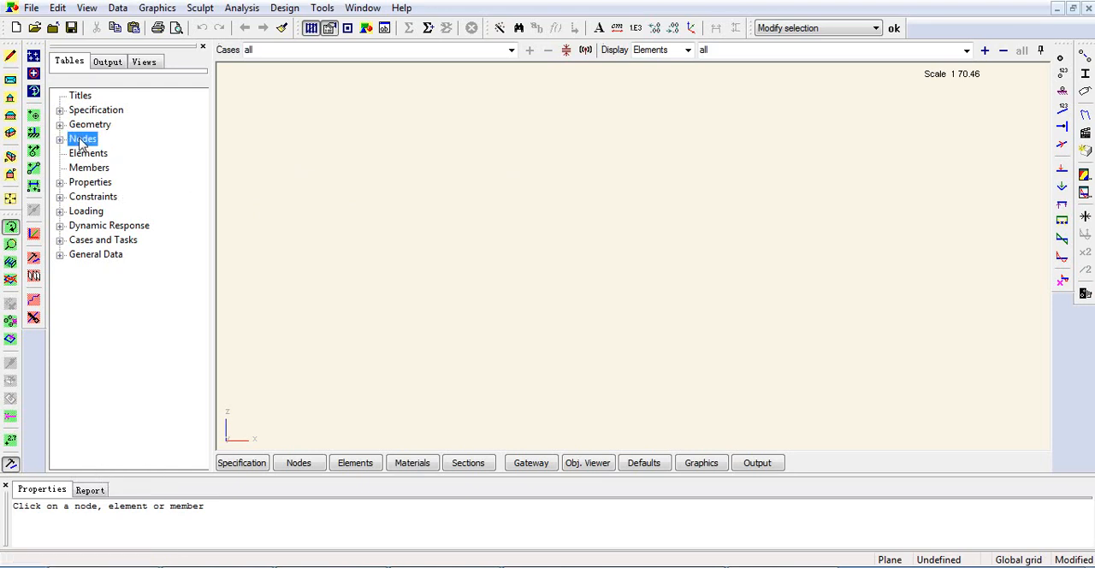
double_click(82, 139)
click(110, 153)
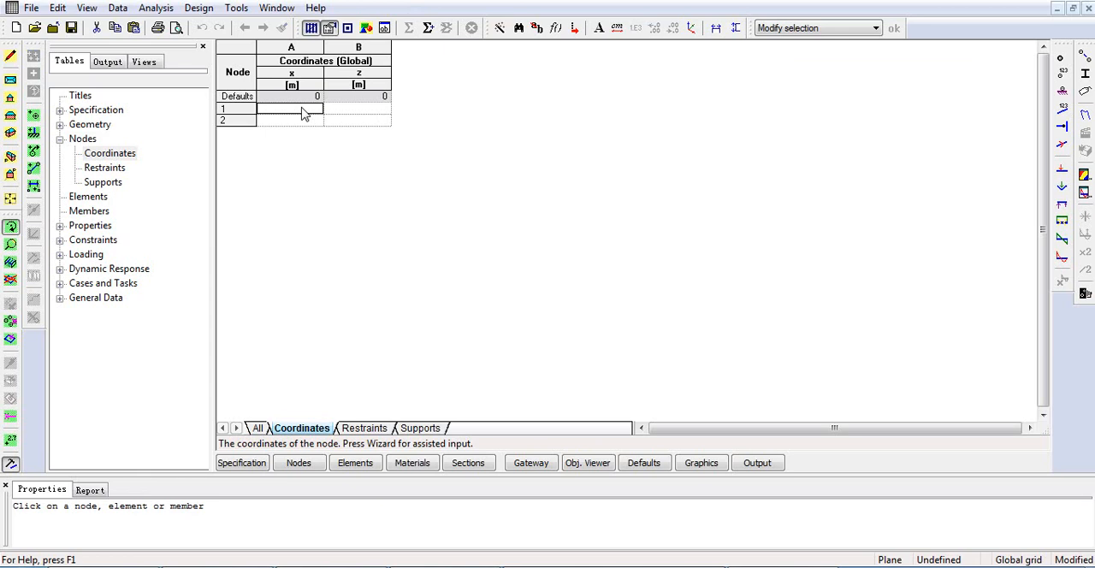
text(0)
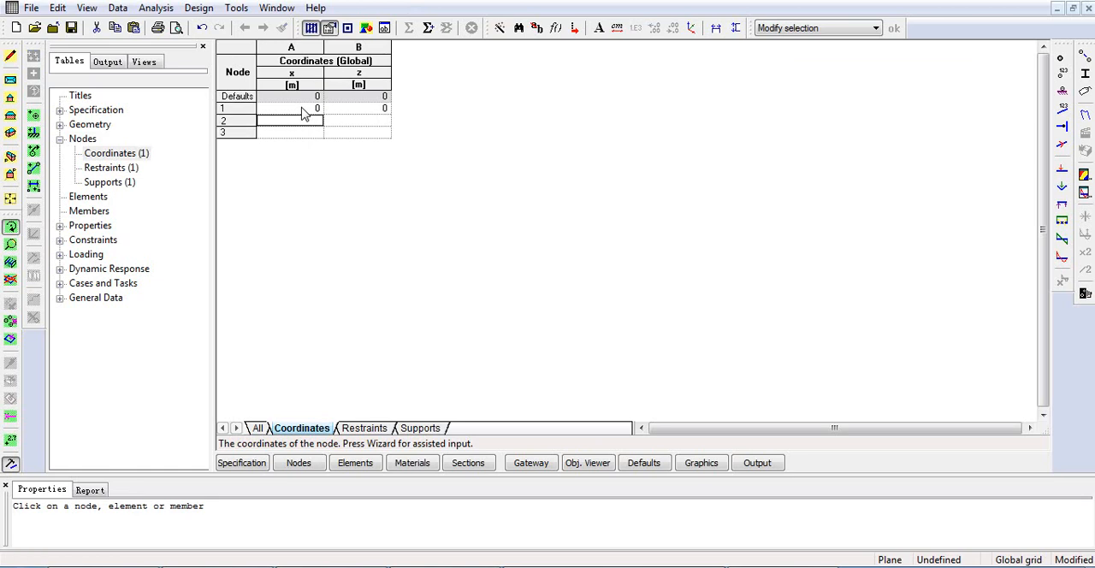
text(05)
key(Return)
text(10)
key(Return)
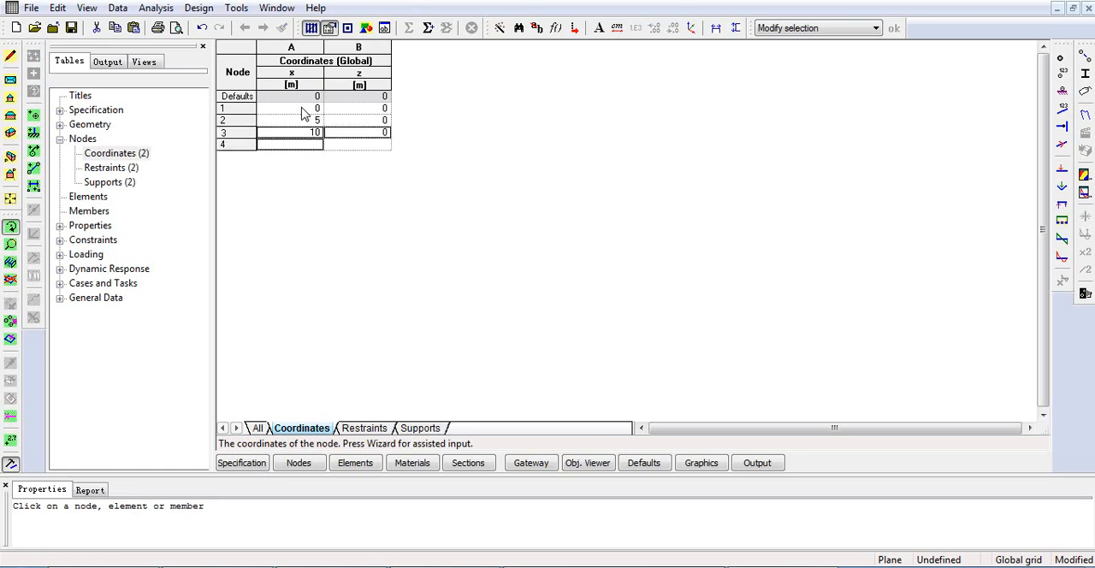
text(15)
key(Return)
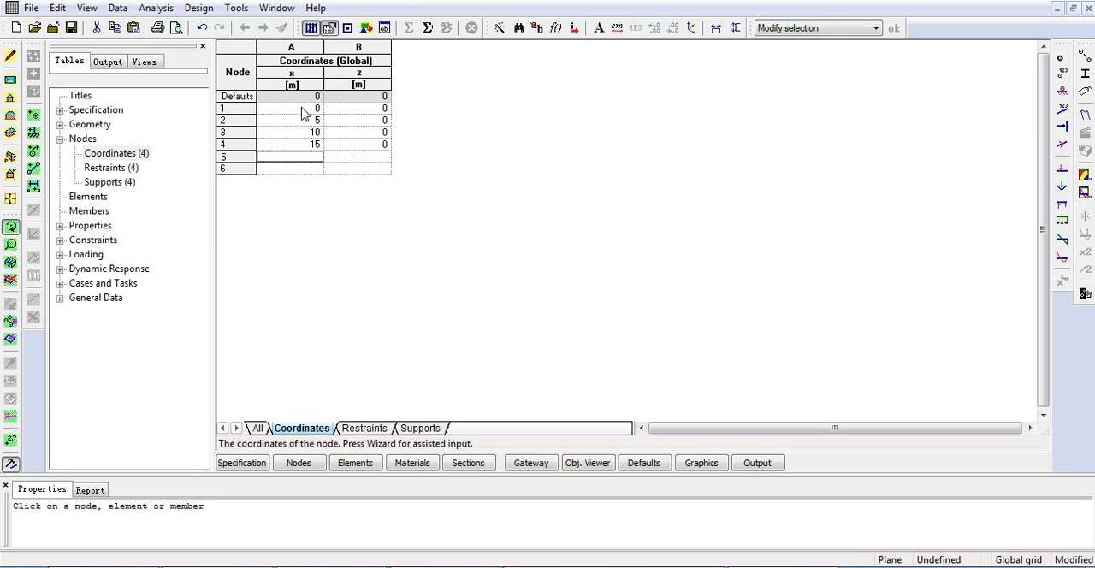
Add node 5 at x = 10 m, z = 5 m and node 6 at x = 5 m with z = 0.
text(10)
key(Tab)
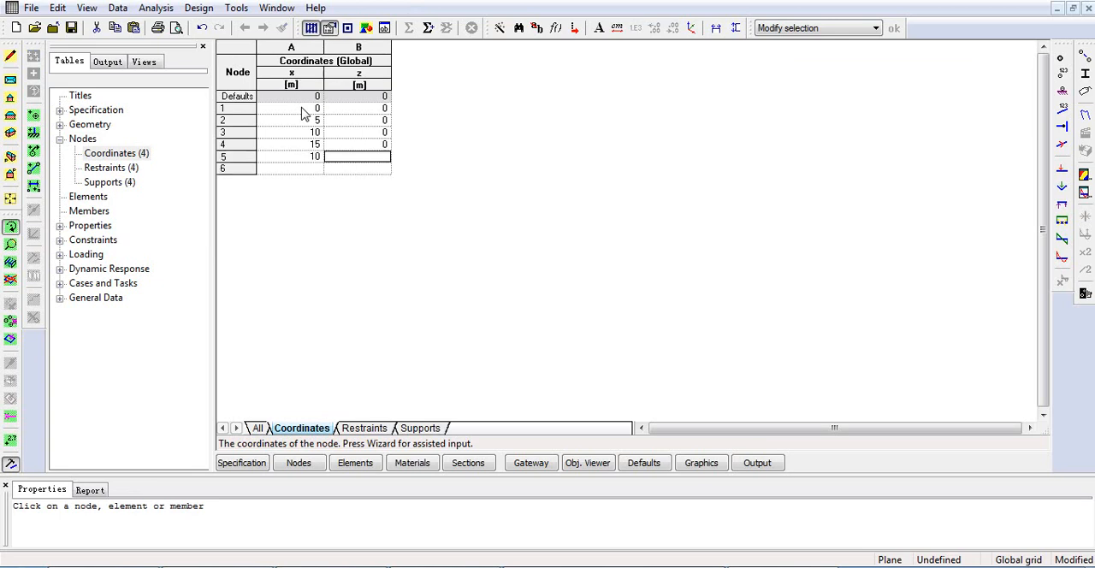
text(5)
key(Return)
text(5)
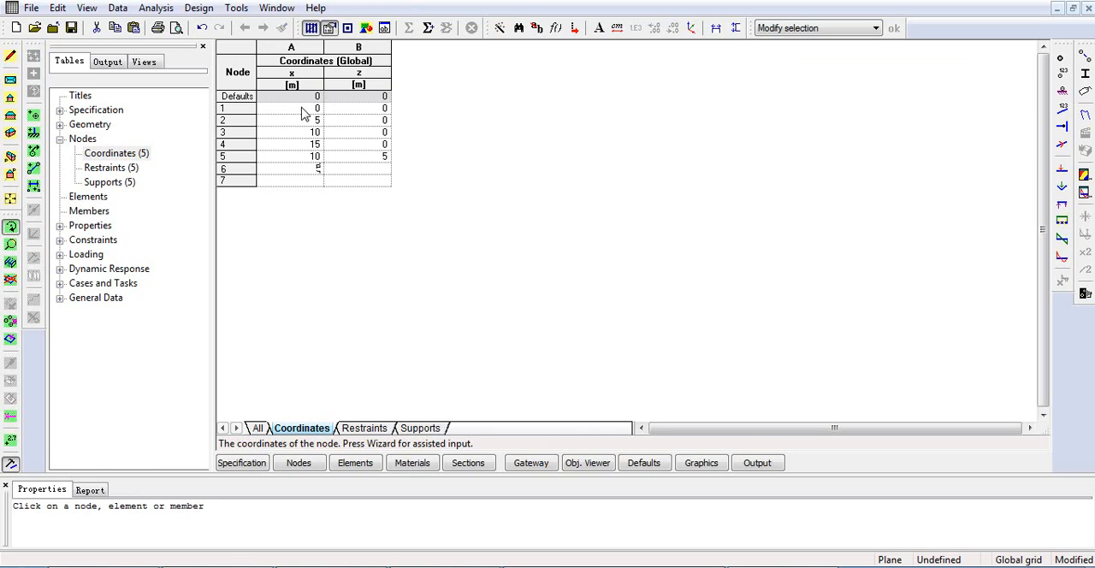
key(Tab)
key(Return)
key(Tab)
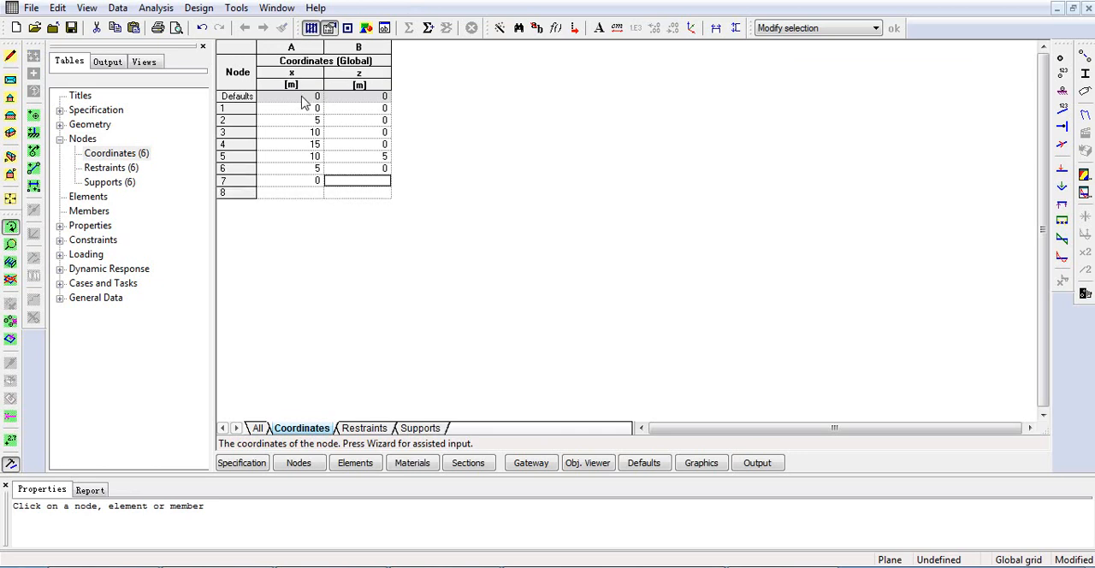
text(0)
key(Return)
click(308, 181)
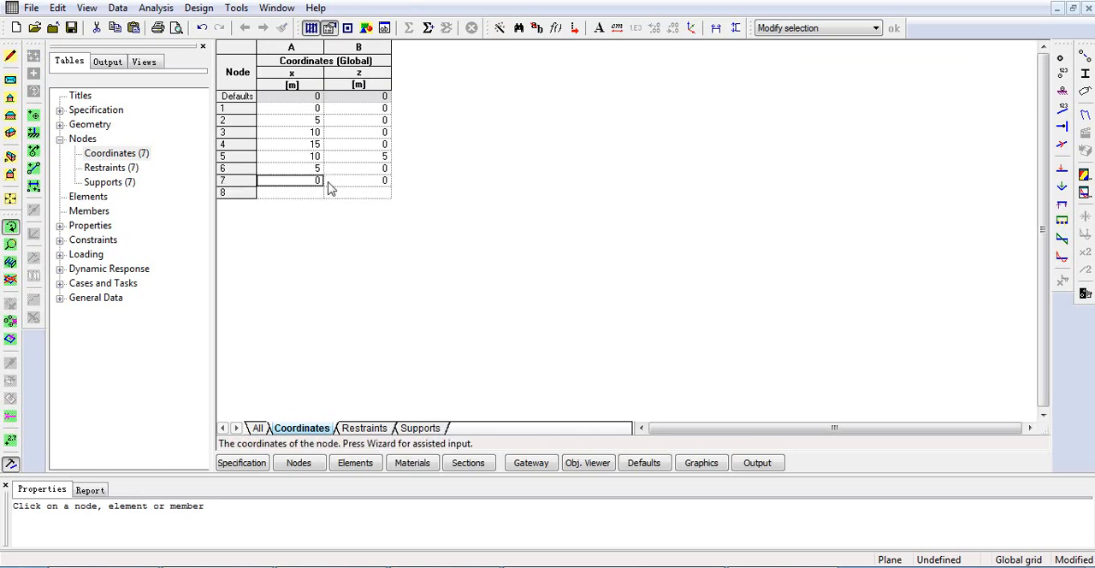
click(354, 182)
click(322, 185)
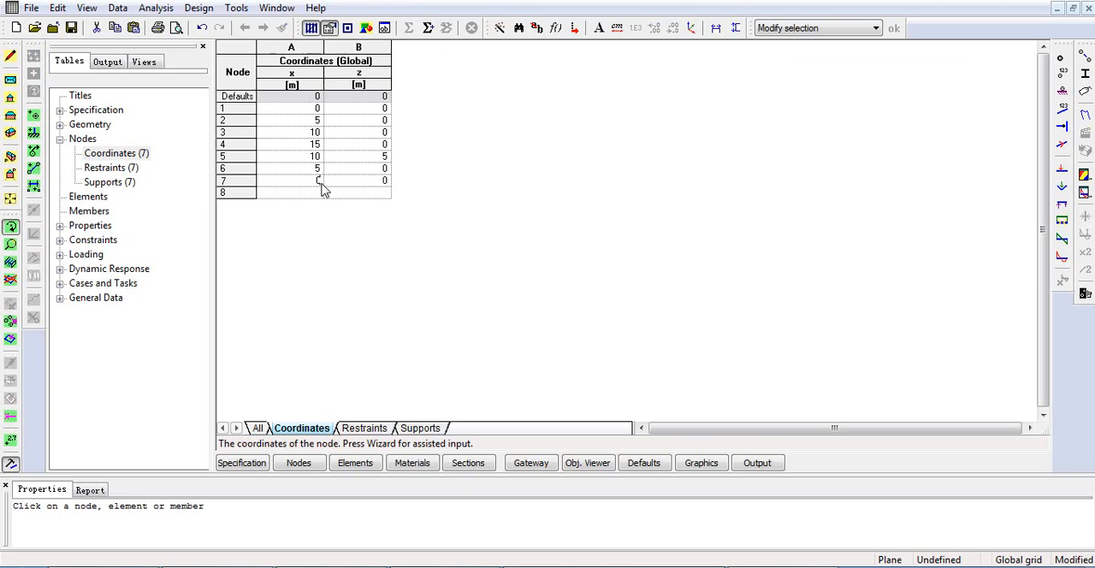
drag(313, 183, 359, 182)
click(228, 180)
right_click(228, 180)
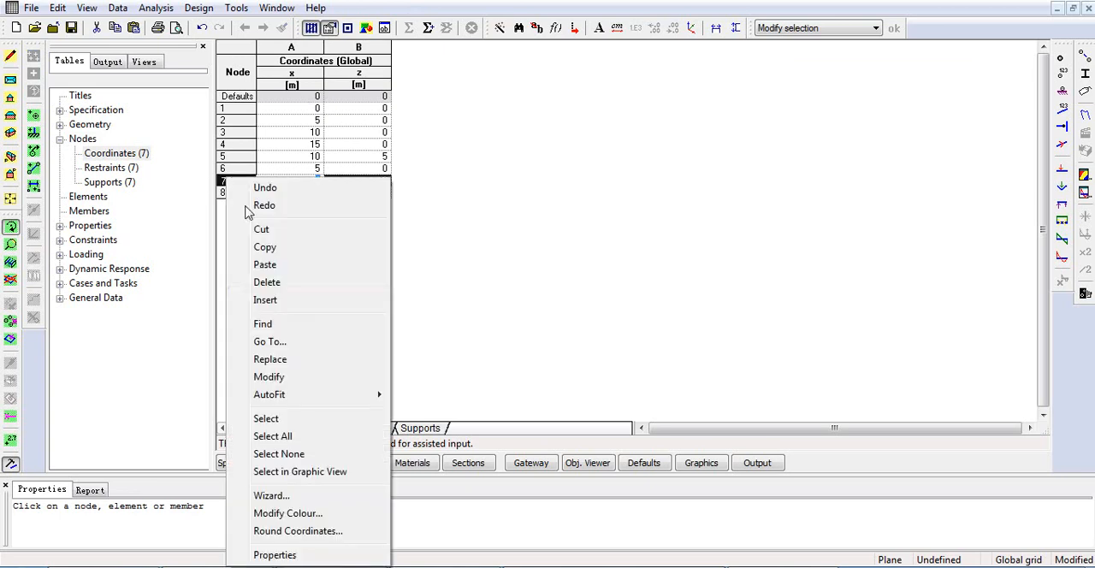
click(266, 281)
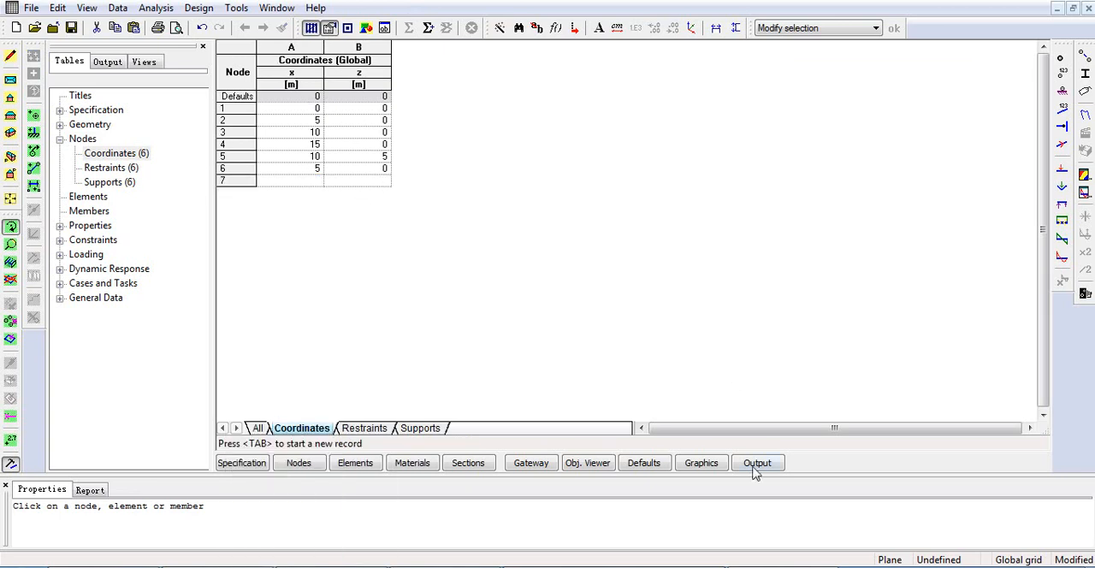
Show the model in the graphic view with nodes displayed and node numbers labelled.
click(701, 463)
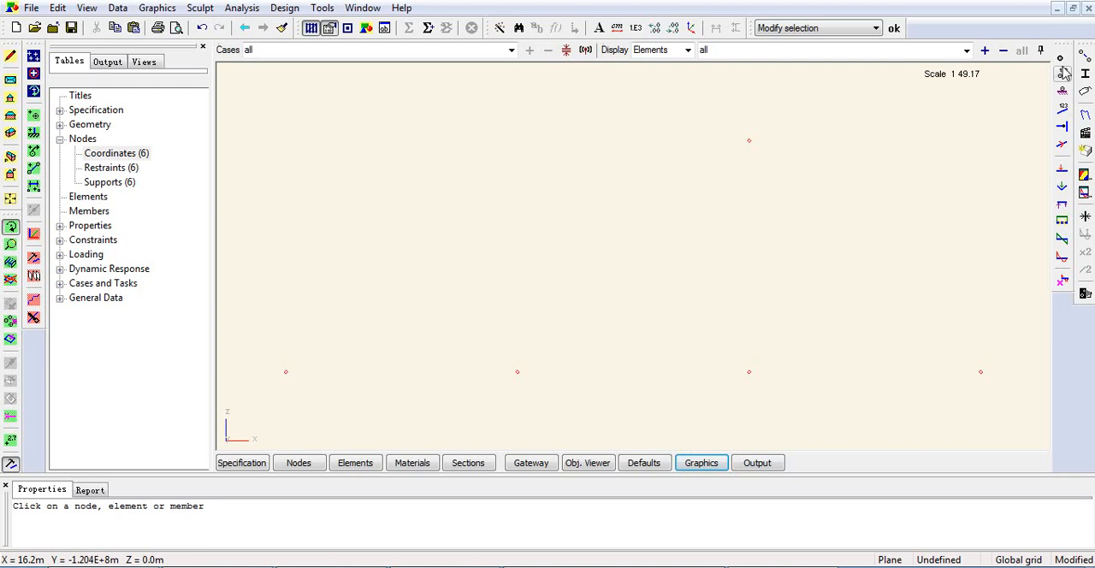
click(1062, 58)
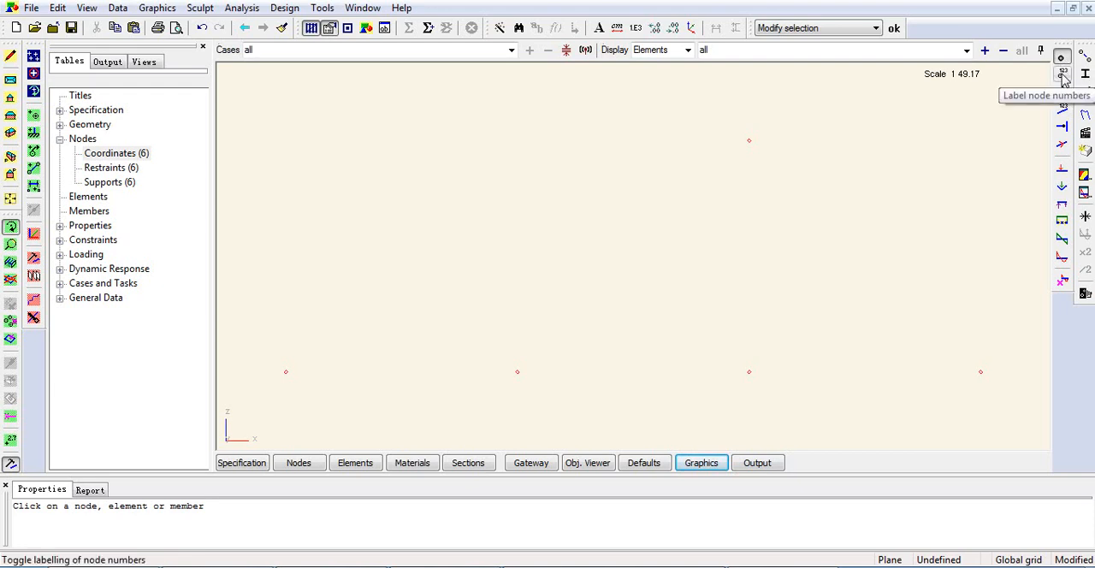
click(1063, 75)
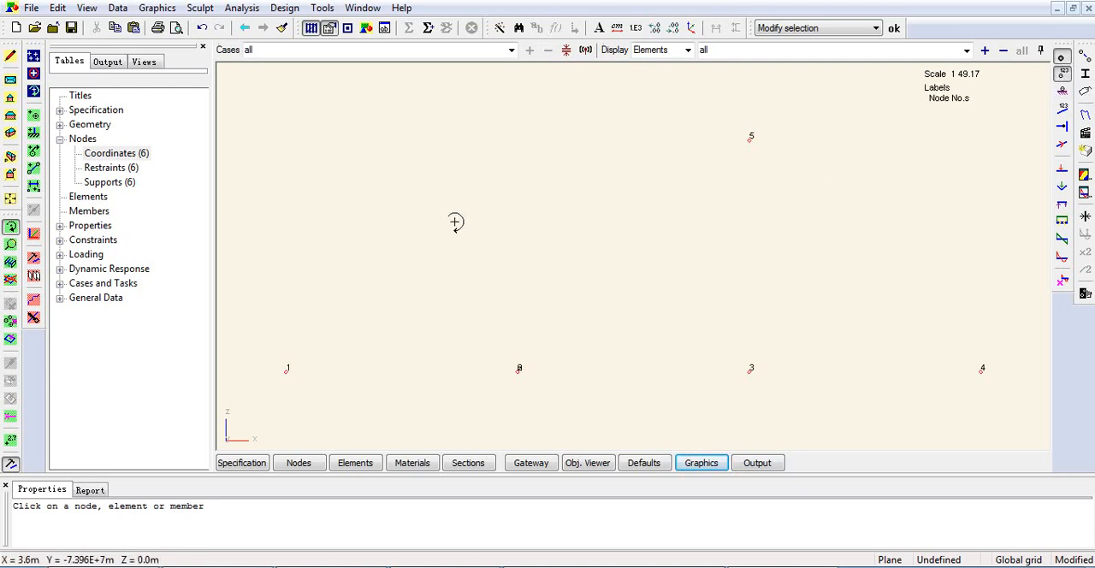
Set node 6's z coordinate to 5 m in the coordinates table and return to the graphic view.
double_click(109, 155)
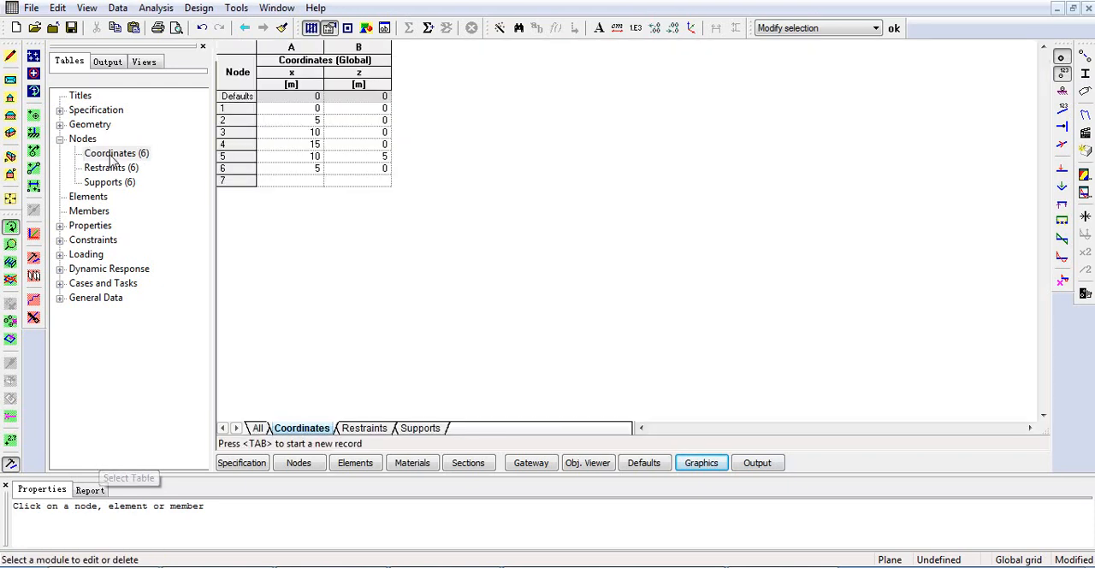
click(380, 170)
text(5)
click(372, 183)
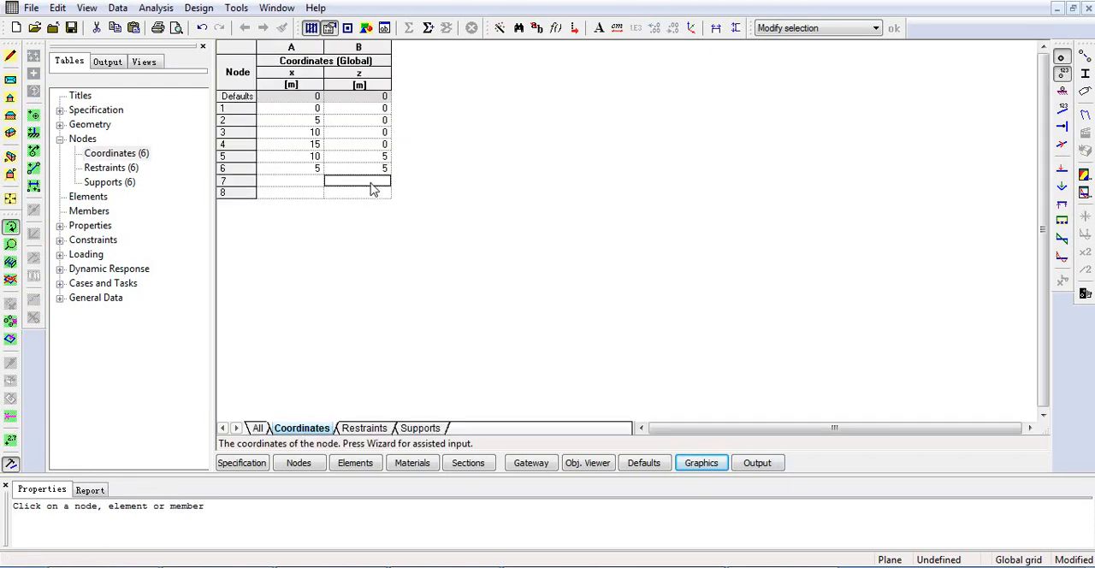
click(707, 465)
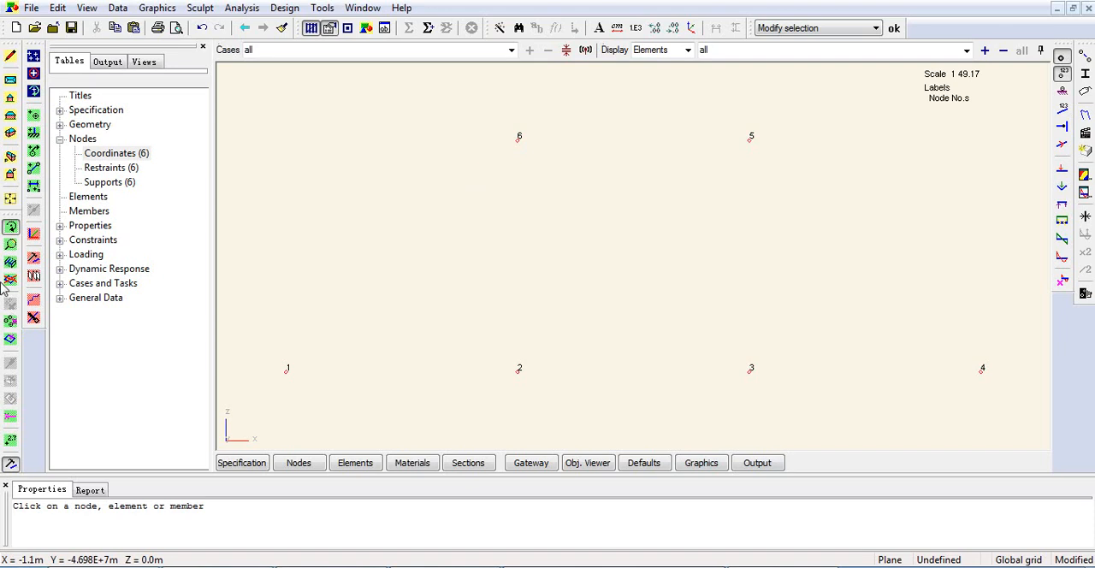
Create the bottom chord by adding elements between nodes 1–2, 2–3 and 3–4.
click(34, 167)
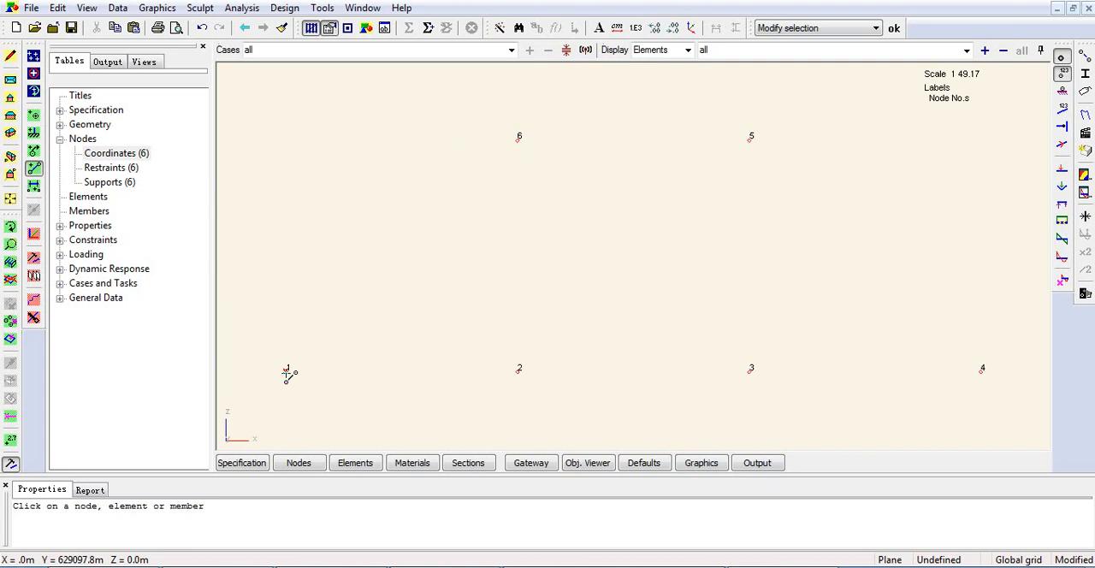
click(287, 370)
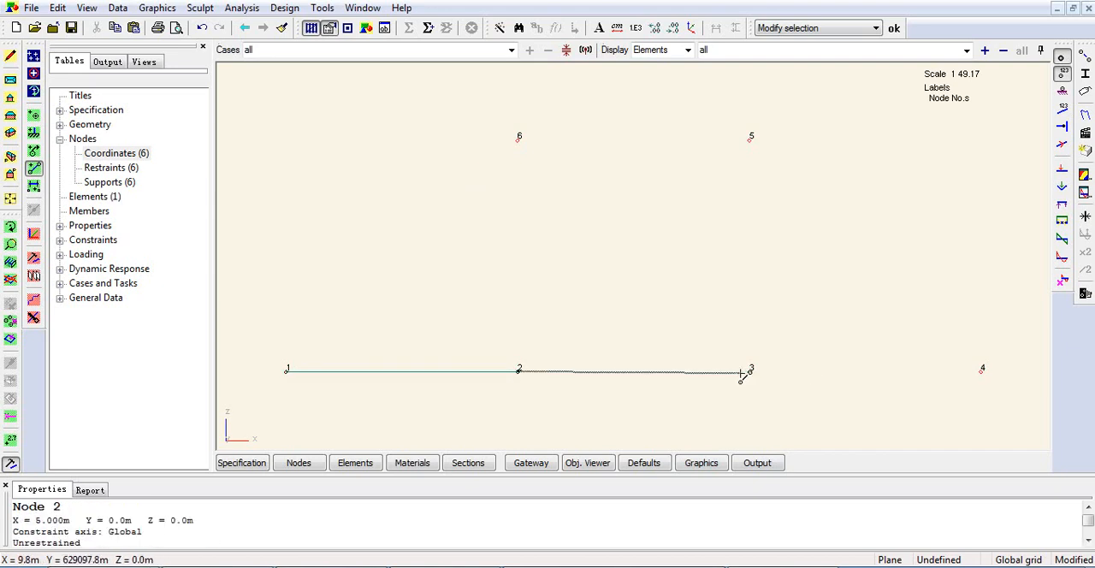
click(753, 372)
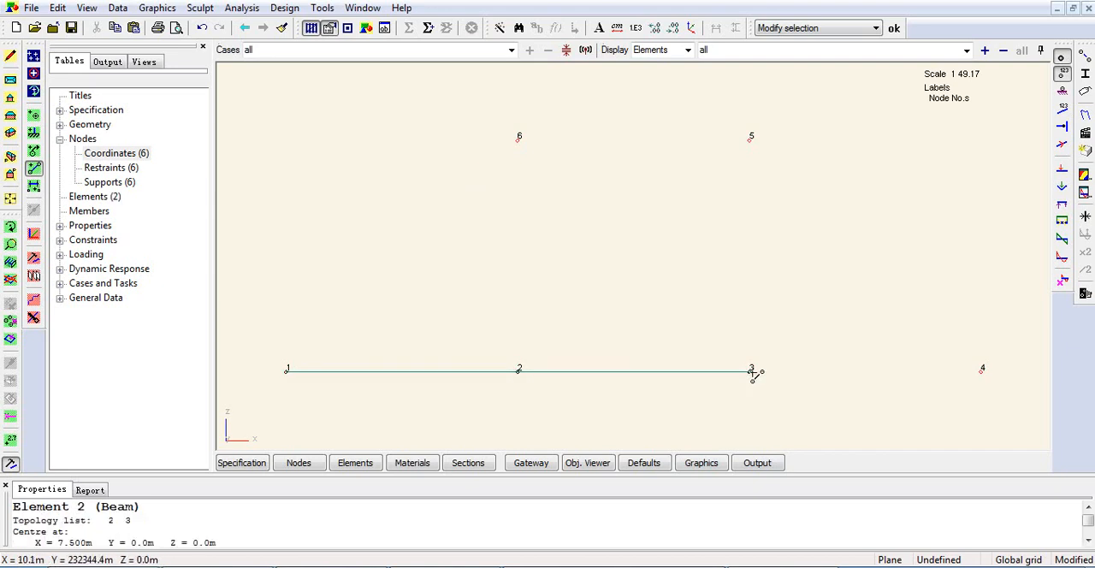
click(982, 372)
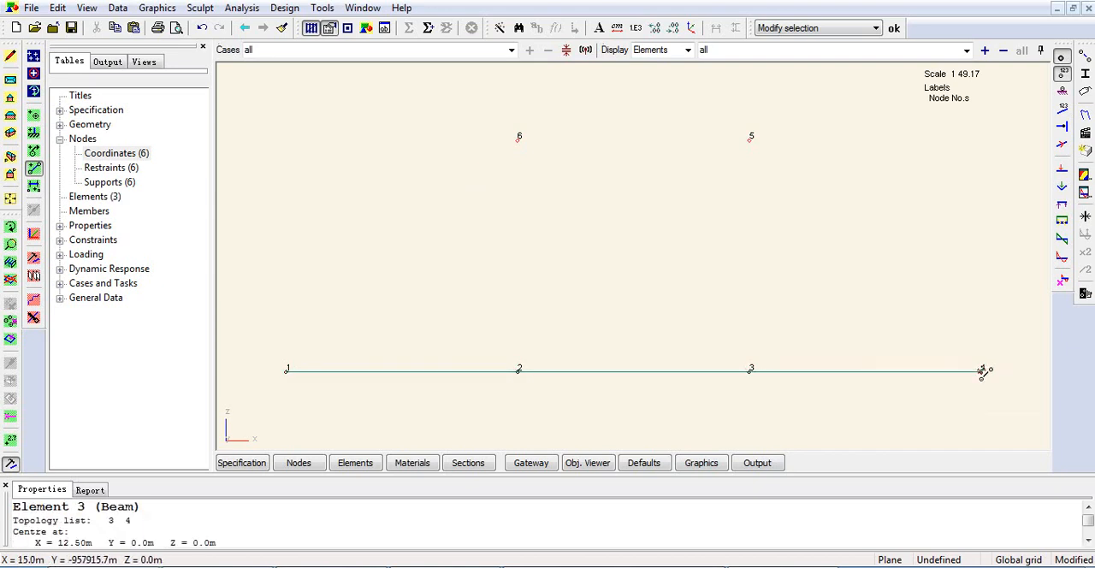
Add the outer elements of the truss from node 1 to 6, 6 to 5 and 5 to 4.
click(288, 369)
click(521, 139)
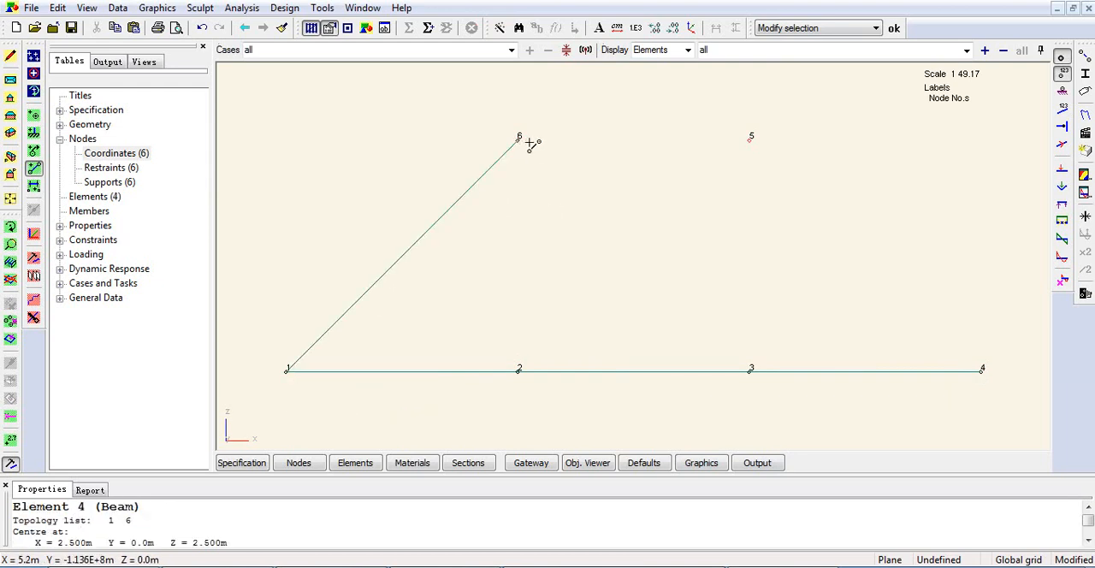
click(520, 139)
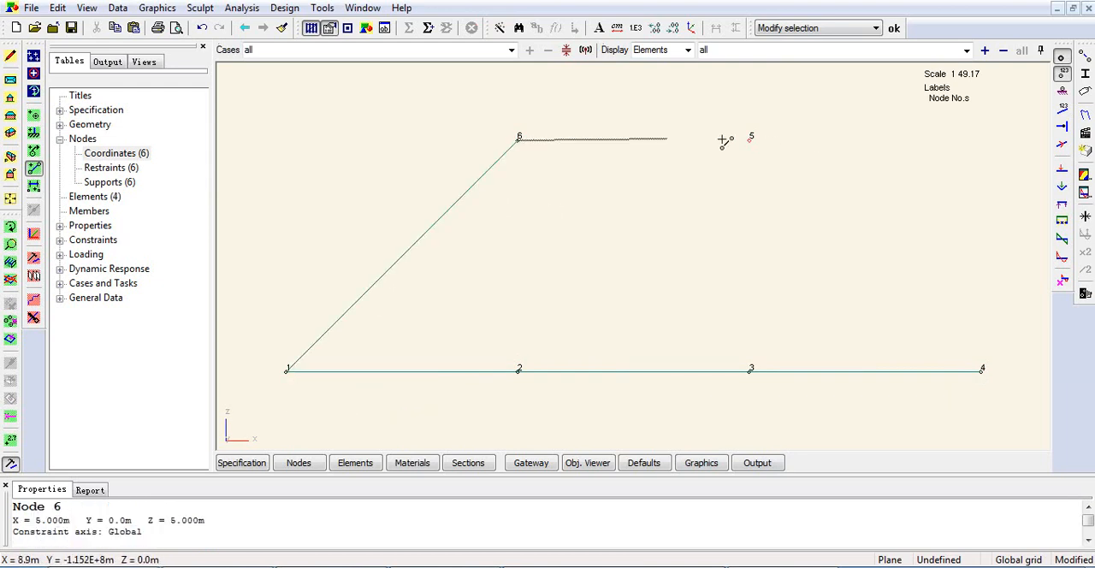
click(751, 139)
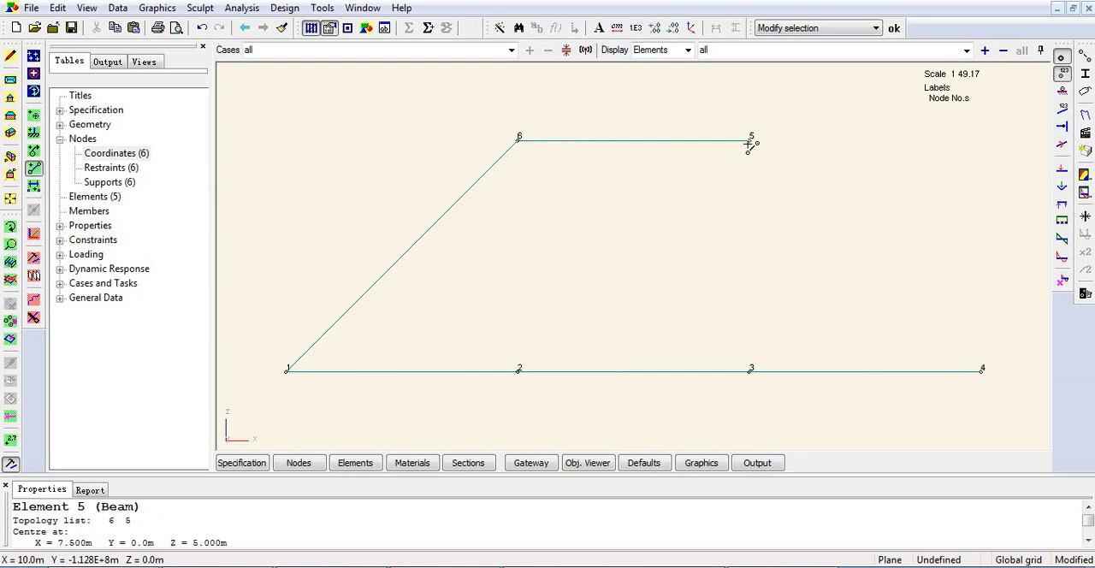
click(983, 370)
Add vertical elements 6–2 and 5–3 and diagonal 5–2, and compare the truss with Figure 5 in the PDF.
click(519, 139)
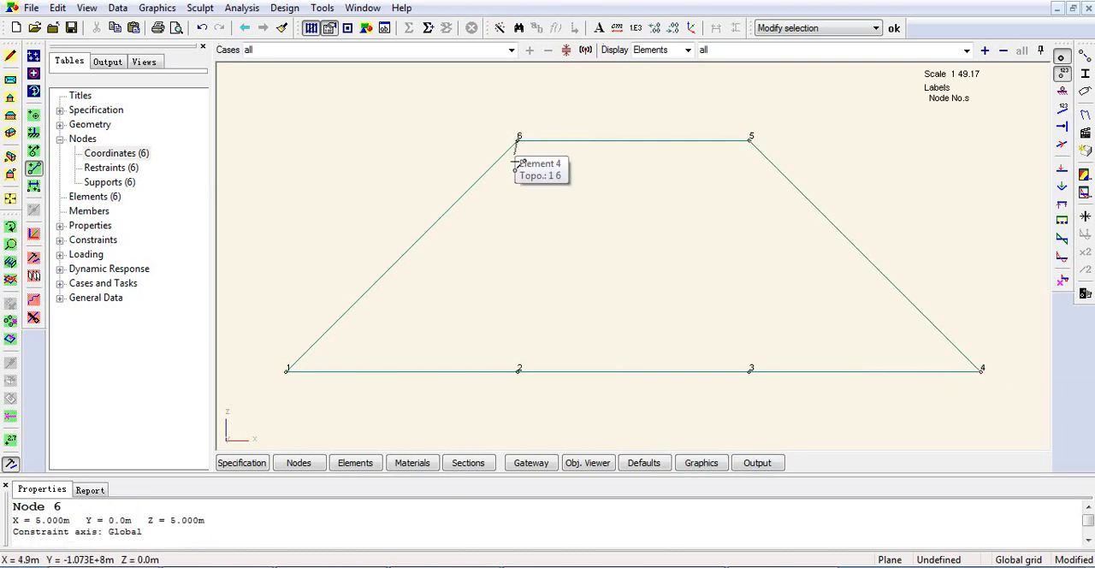
click(520, 370)
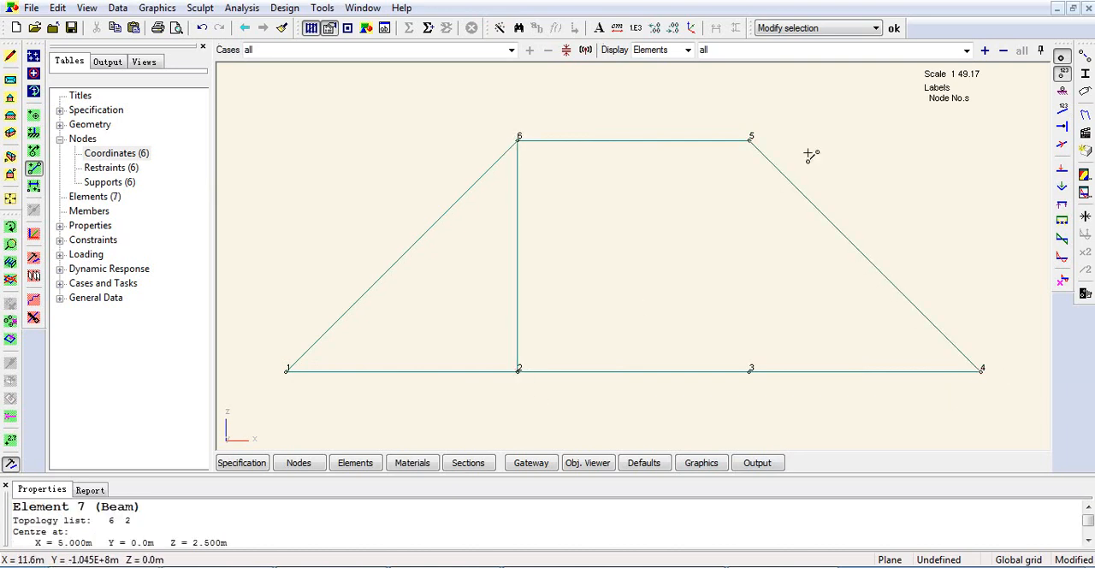
click(752, 138)
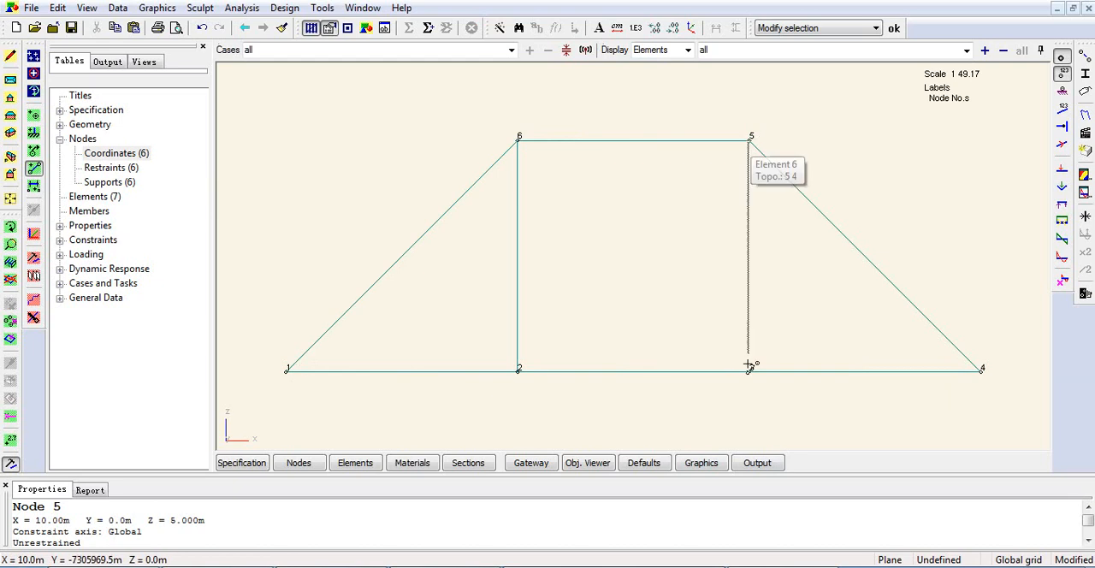
click(751, 370)
click(750, 140)
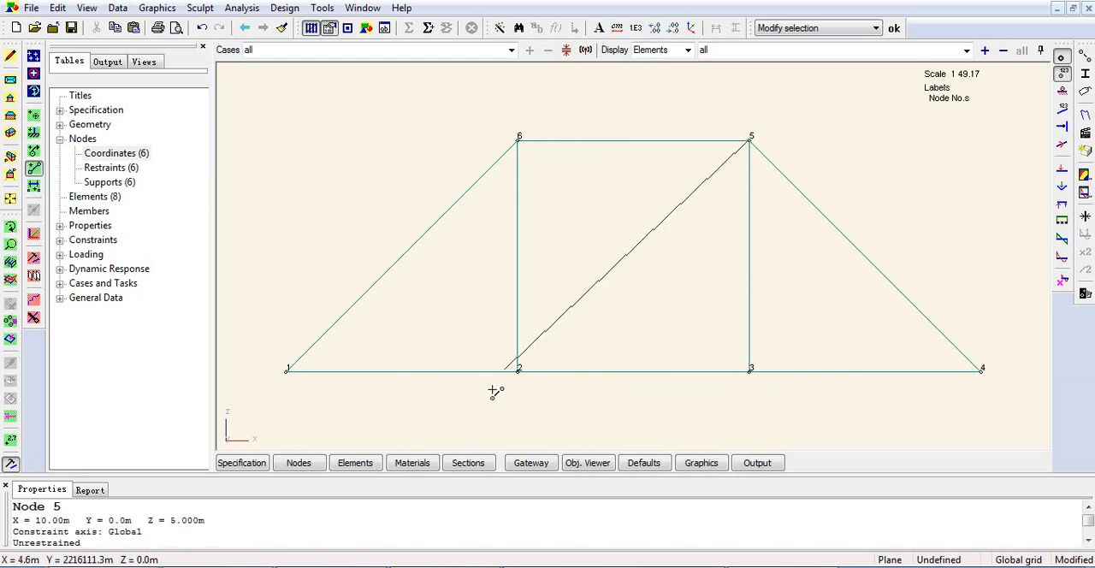
click(519, 370)
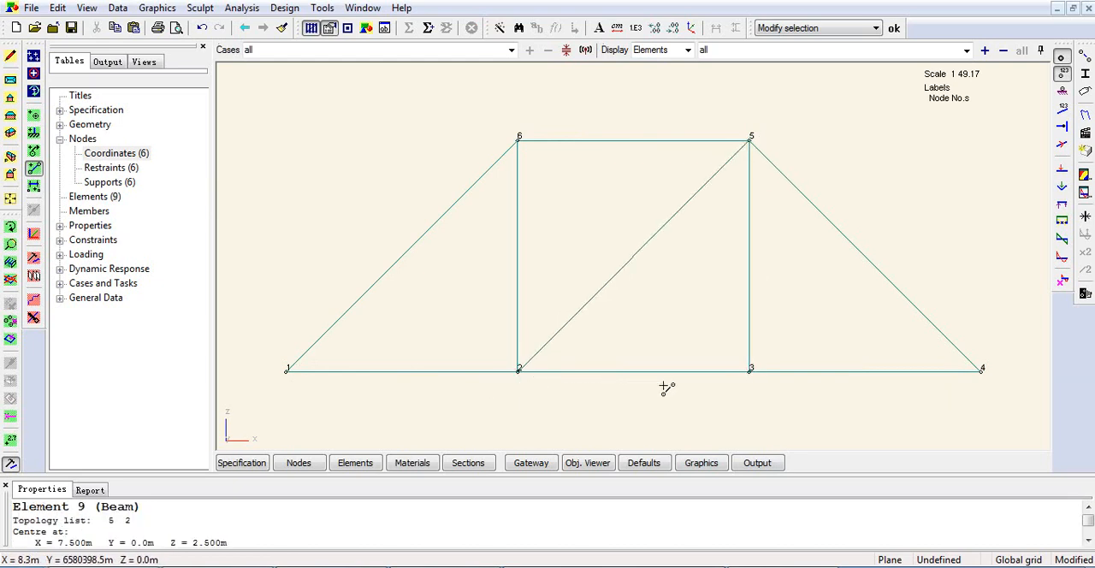
key(alt+Tab)
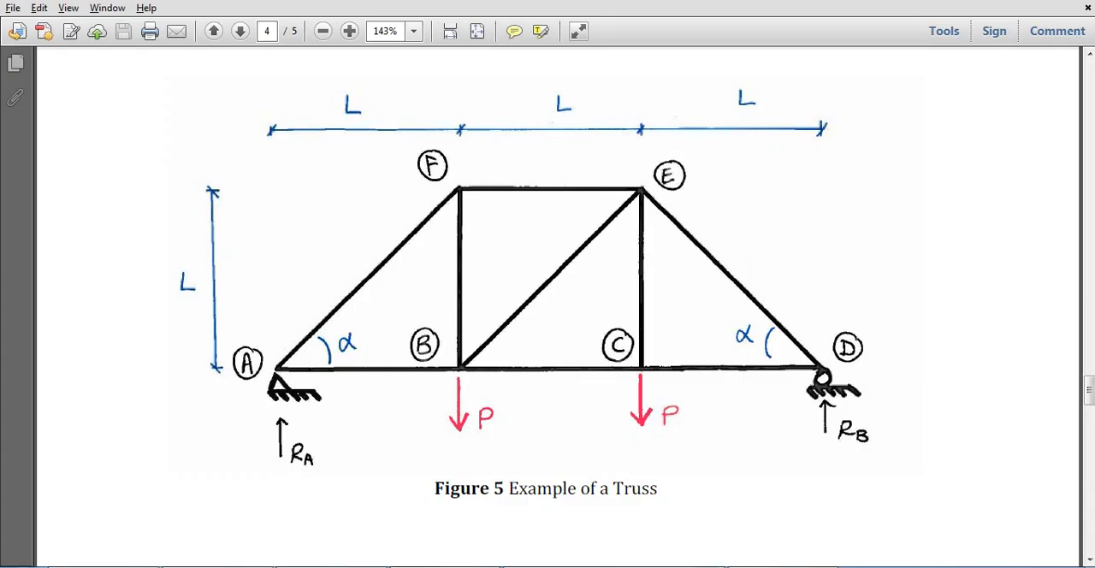
key(alt+Tab)
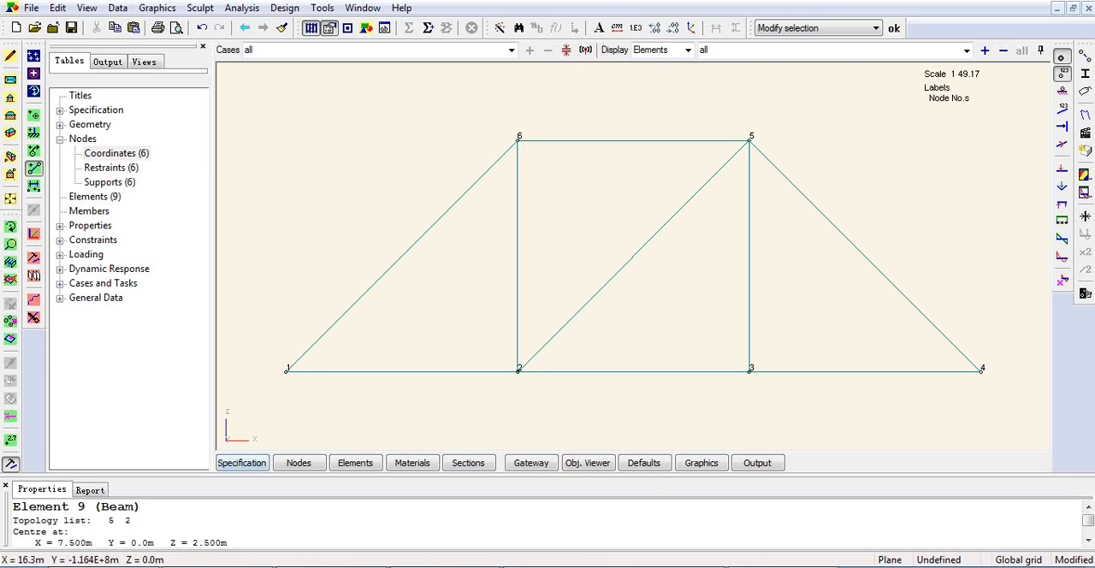
Select all truss elements and modify their 1D element type to Bar.
click(11, 341)
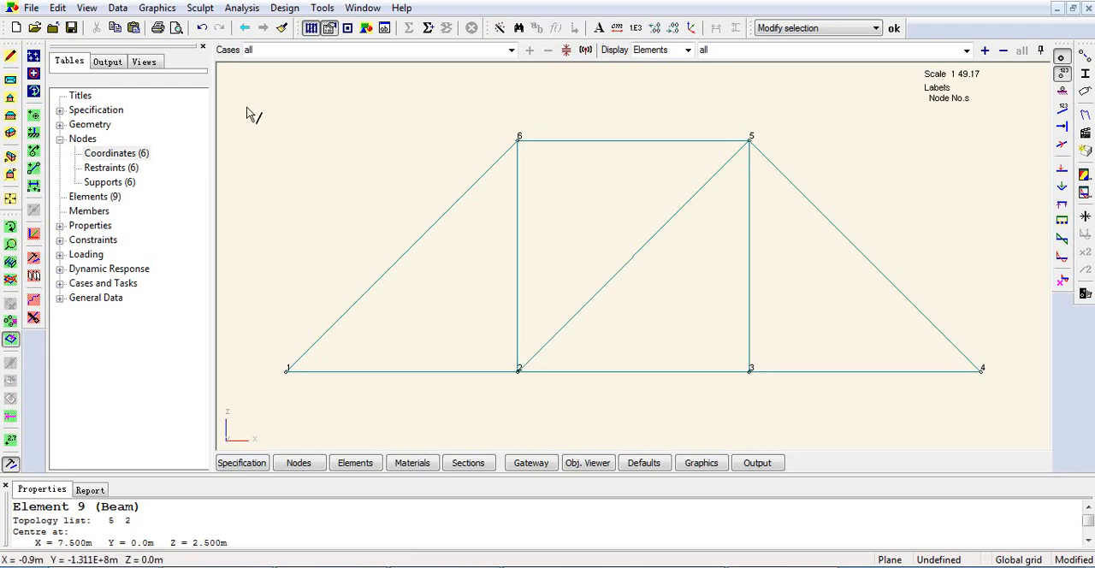
drag(252, 96, 1007, 416)
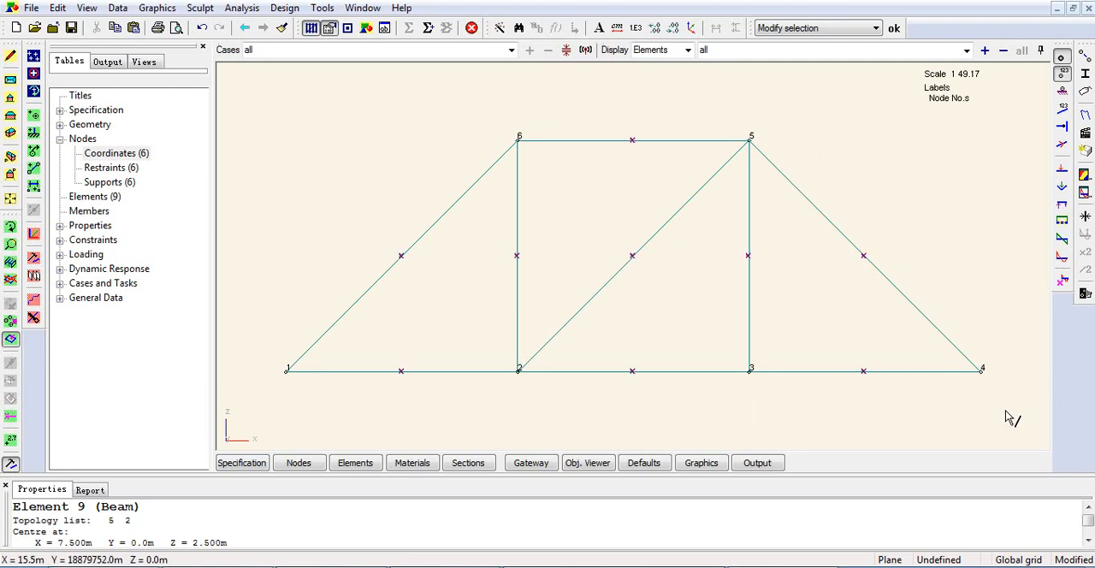
right_click(370, 145)
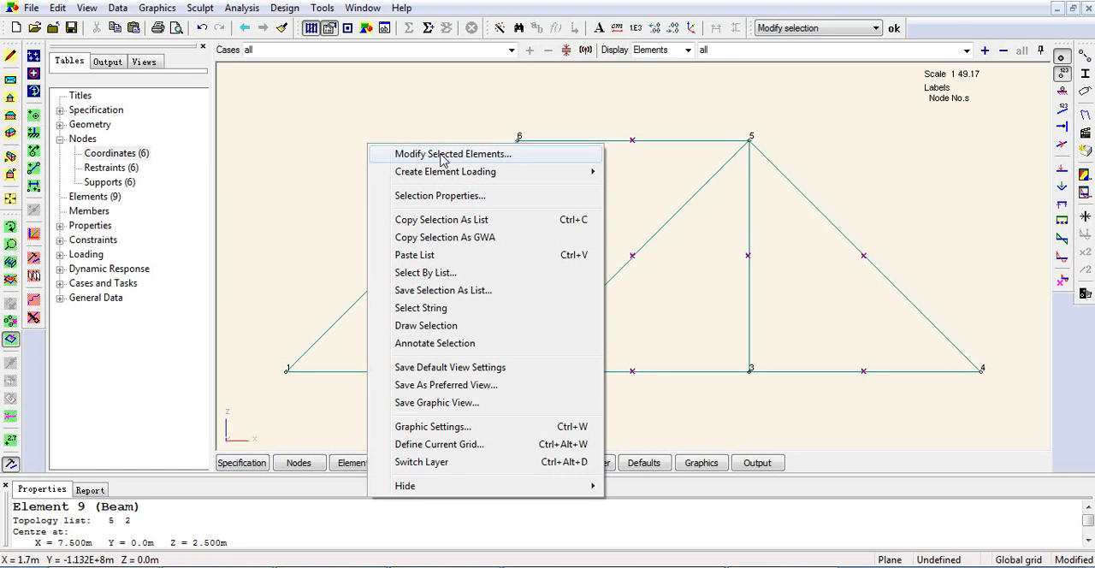
click(159, 368)
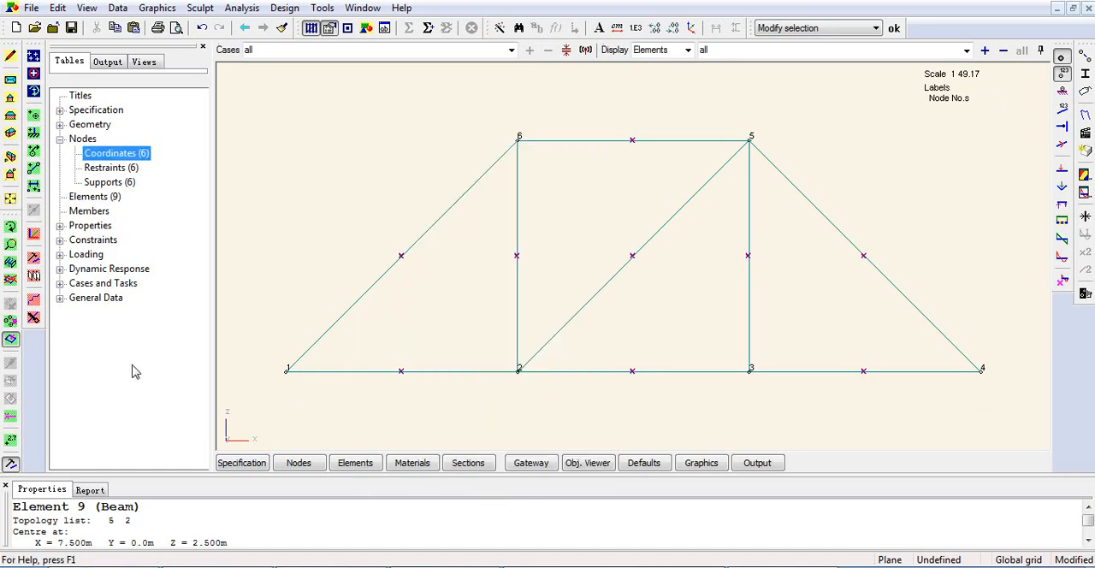
click(35, 259)
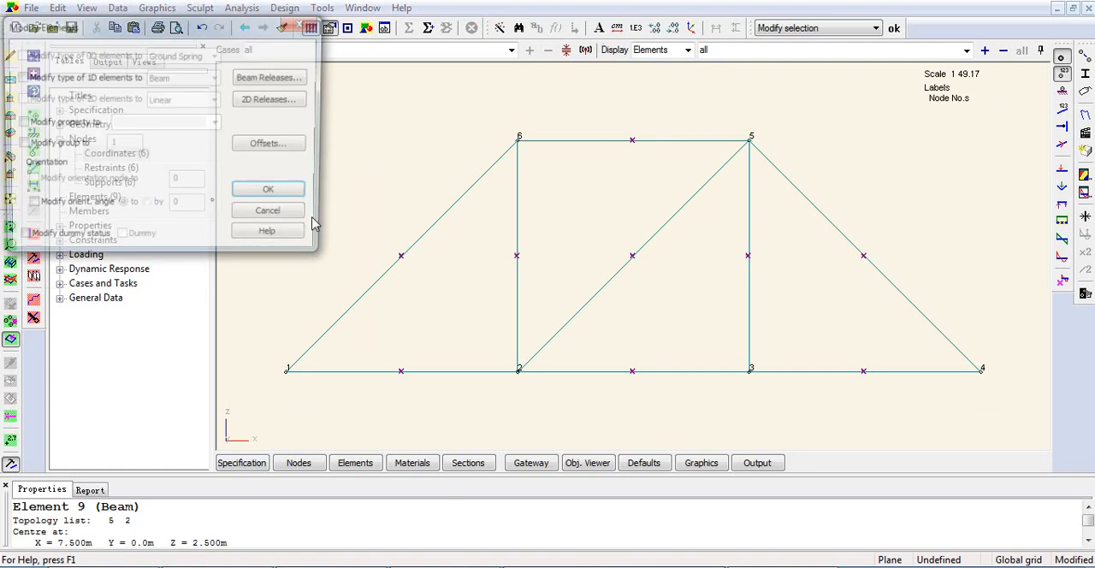
click(45, 78)
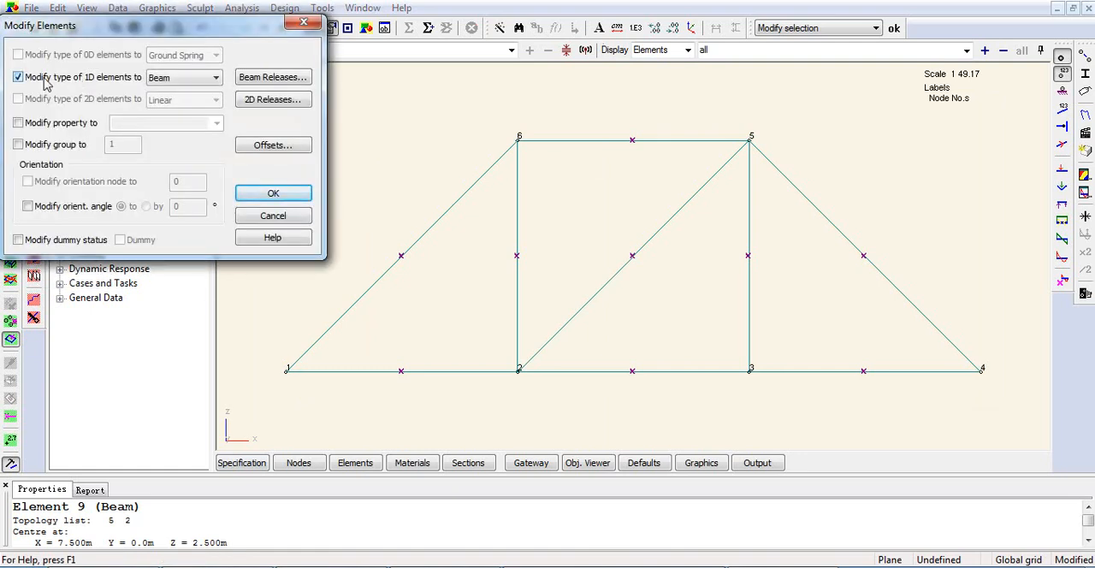
click(216, 77)
click(171, 100)
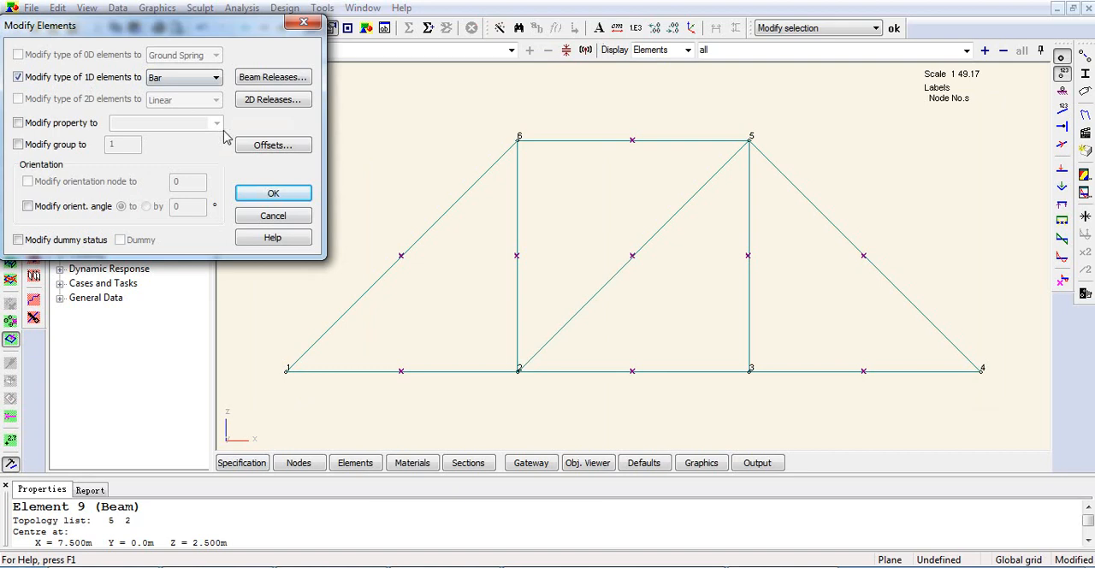
click(272, 196)
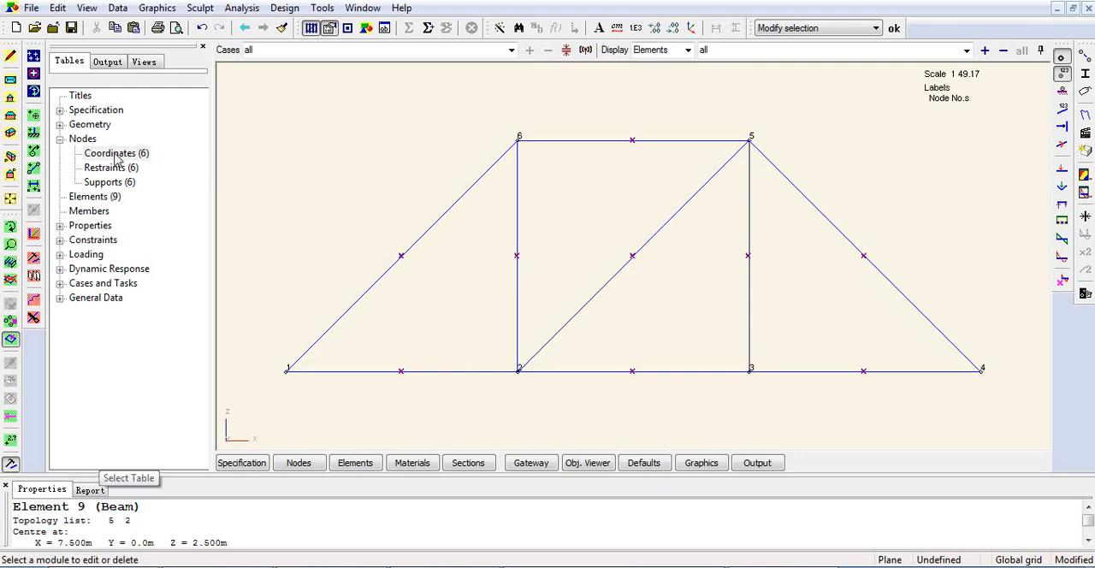
In the node restraints table, restrain node 1 in the x and z directions.
click(75, 141)
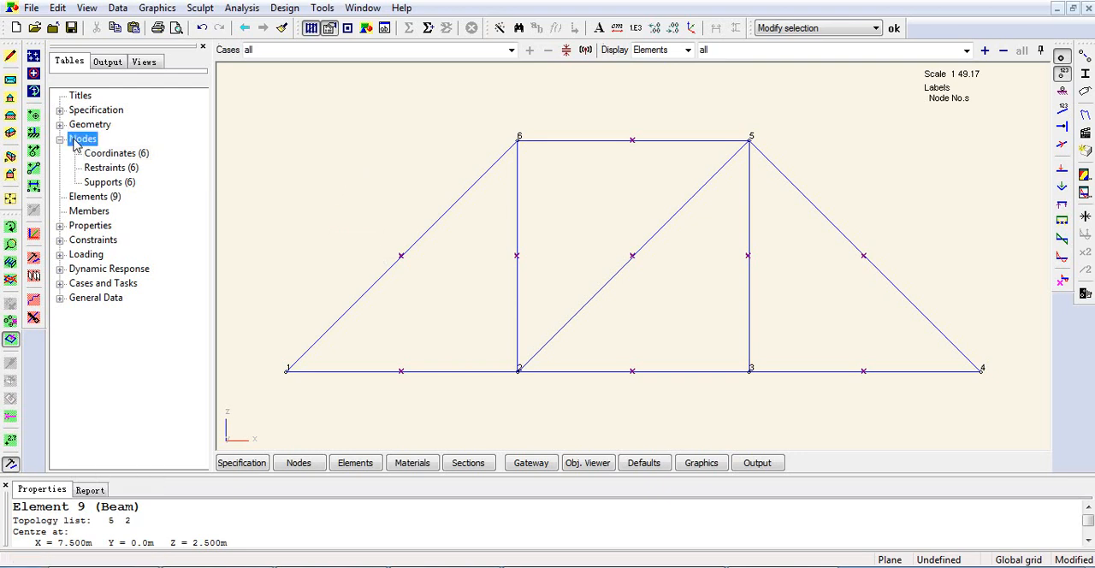
double_click(120, 169)
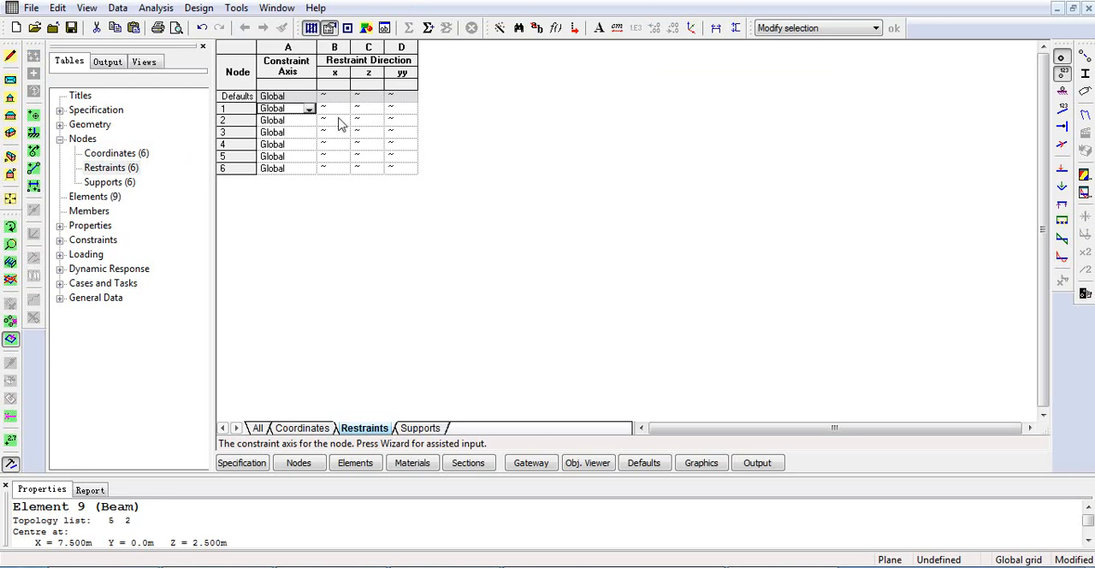
click(340, 111)
click(342, 110)
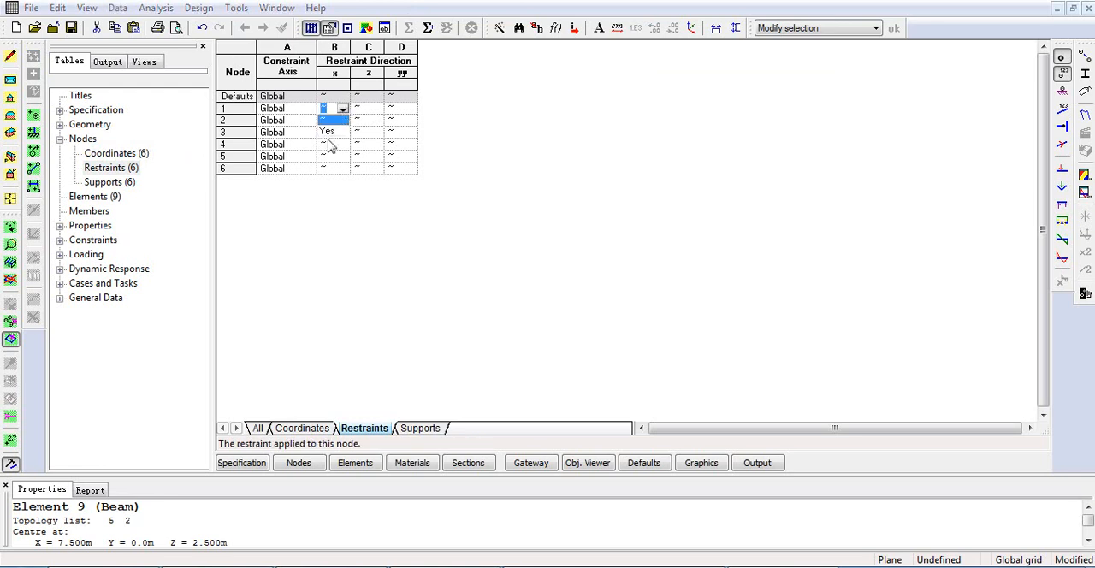
click(332, 135)
click(376, 110)
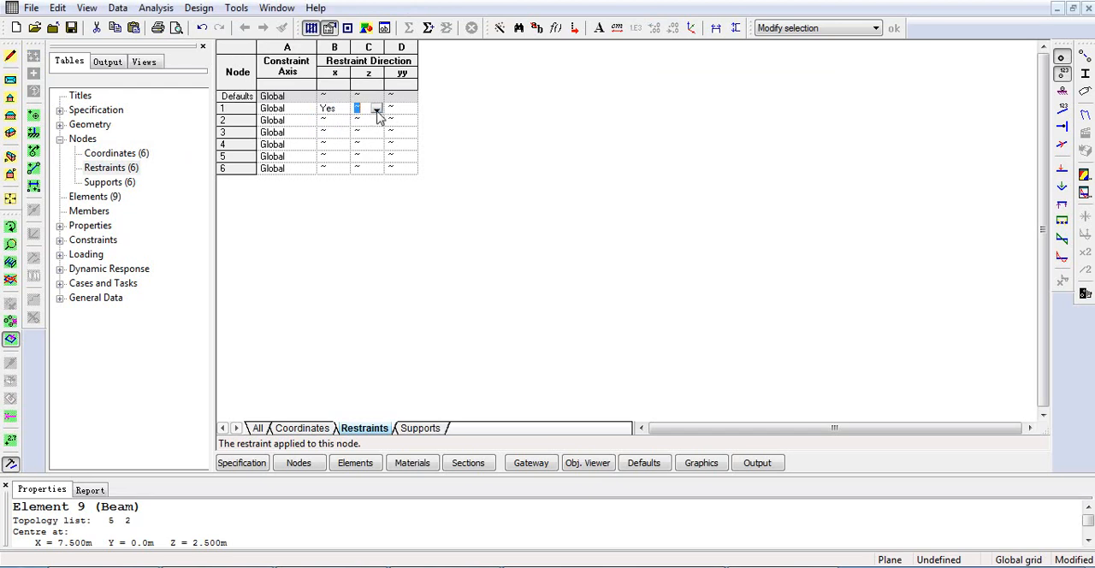
click(376, 108)
click(363, 133)
Restrain node 4 in the z direction only.
click(332, 144)
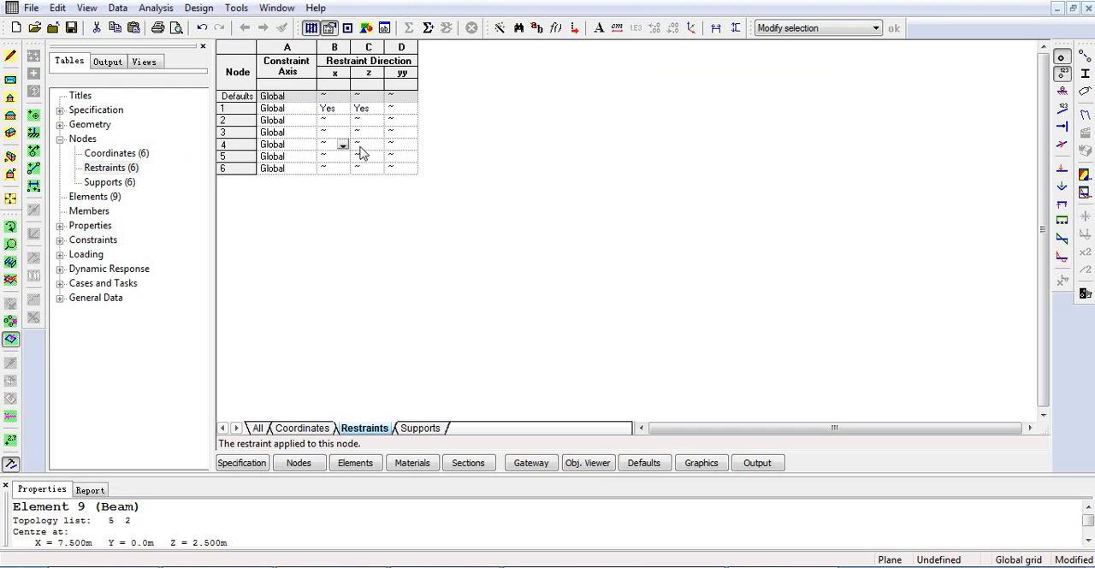
click(363, 145)
click(376, 145)
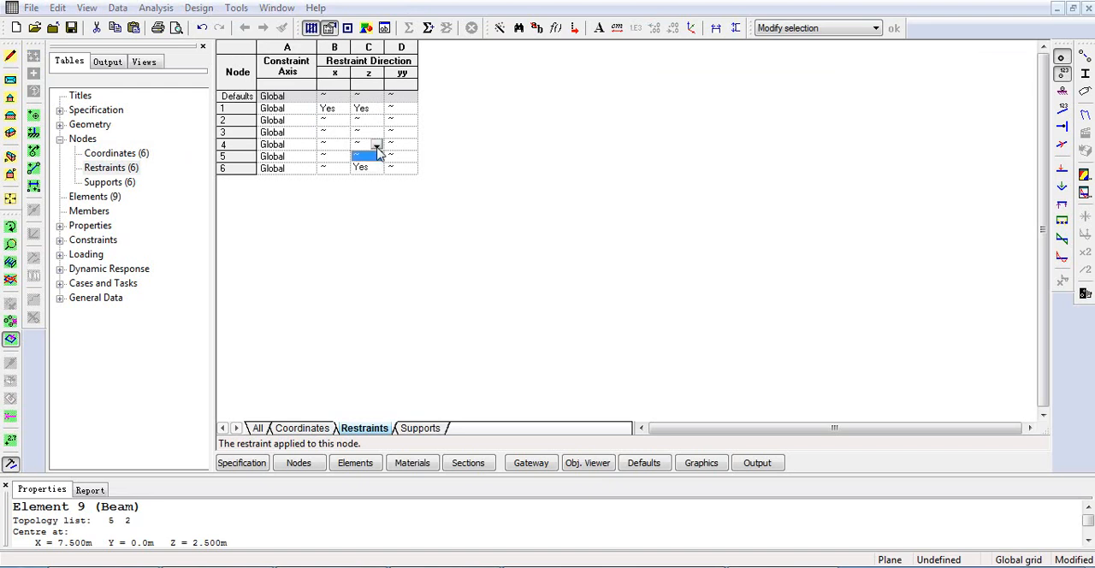
click(366, 169)
click(400, 120)
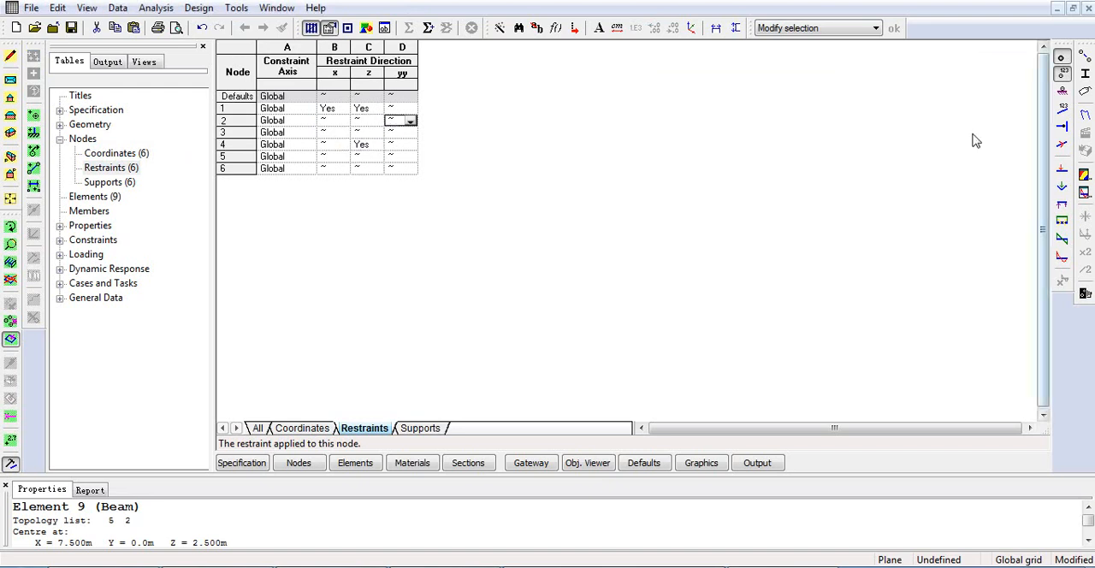
Display the restraints in the graphic view and inspect their labels at nodes 1 and 4.
click(708, 463)
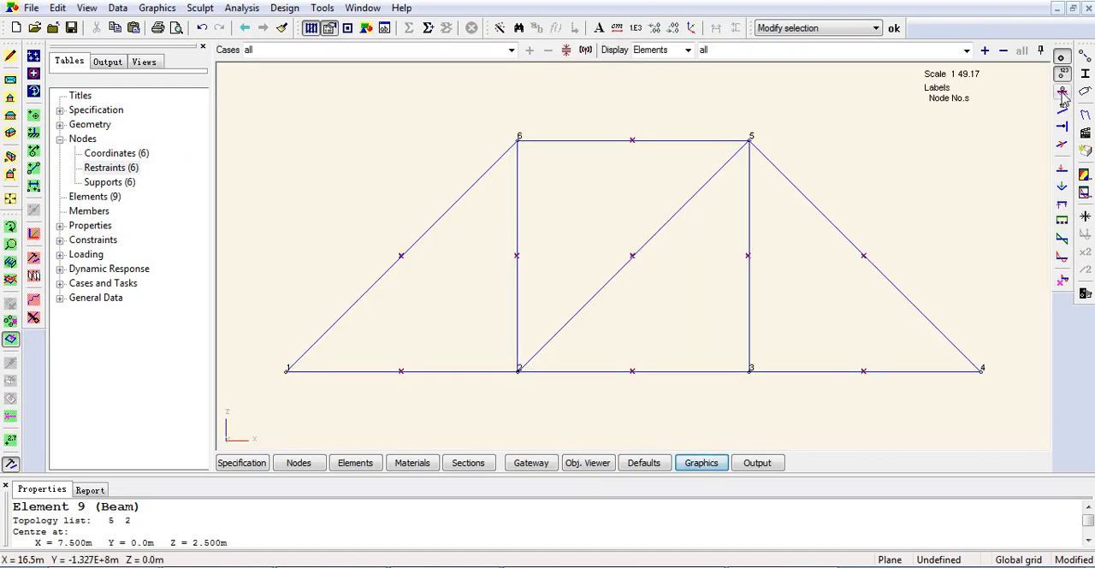
click(1063, 94)
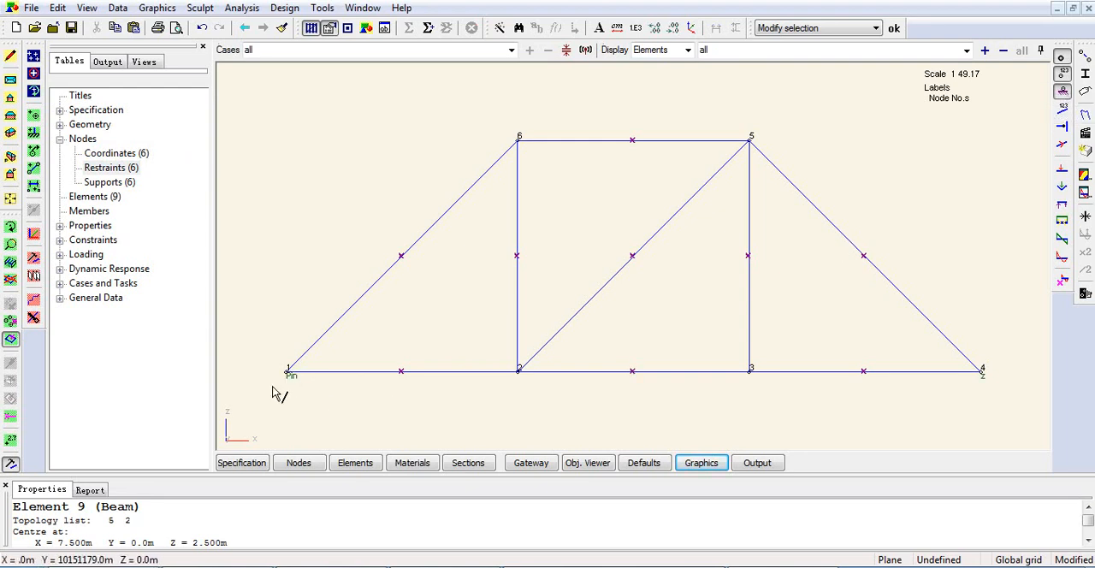
scroll(285, 376, up, 5)
scroll(381, 365, down, 6)
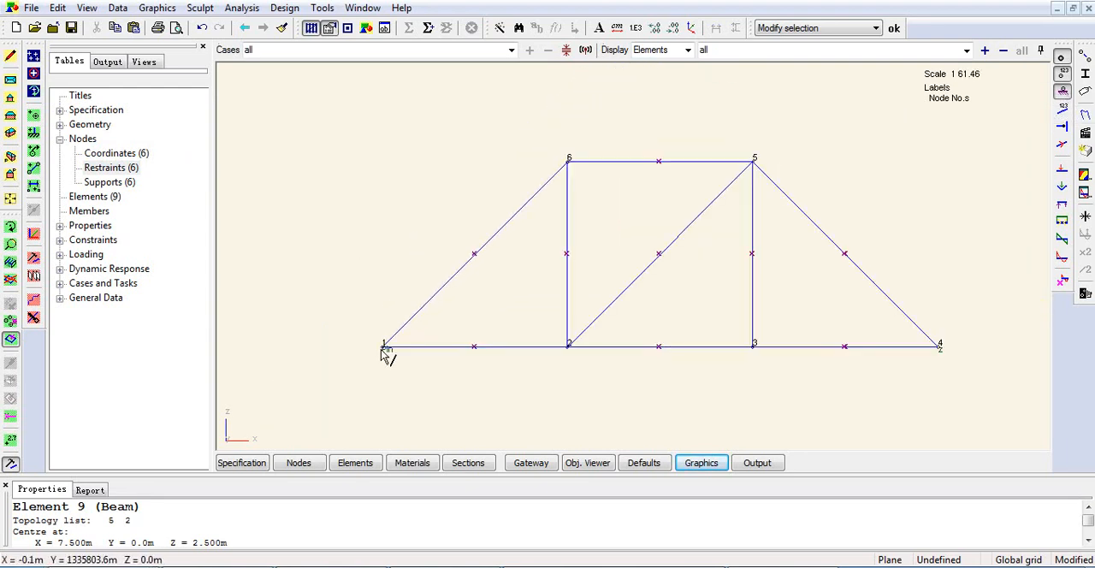
scroll(660, 357, up, 5)
scroll(573, 294, up, 2)
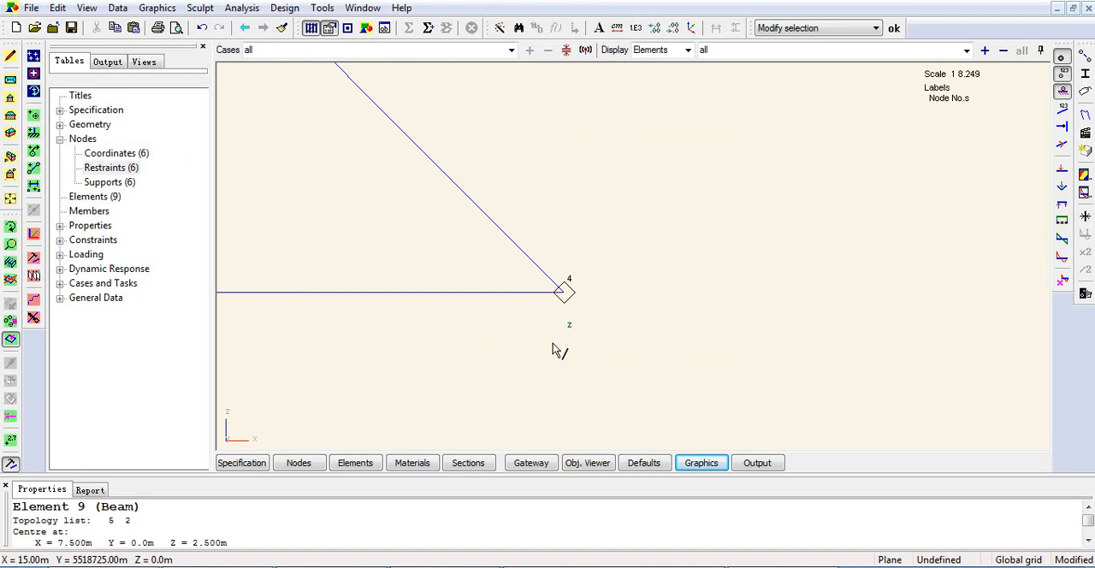
scroll(562, 347, down, 7)
scroll(467, 345, up, 2)
middle_drag(466, 345, 598, 363)
scroll(570, 379, up, 1)
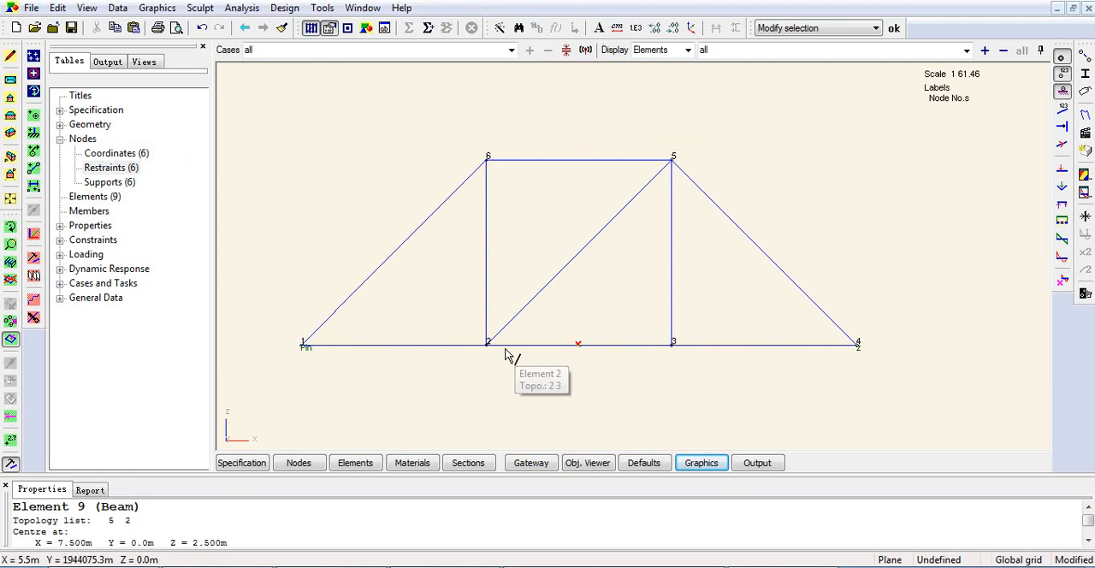
In the load case specification table, add load case 1 with the name Point Load.
click(99, 337)
double_click(100, 288)
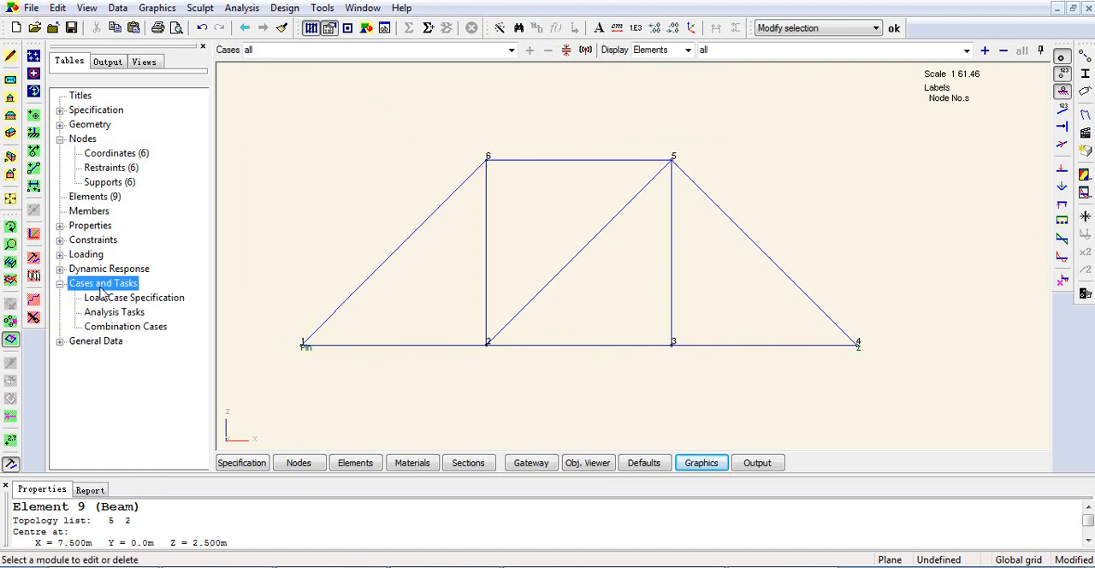
click(148, 298)
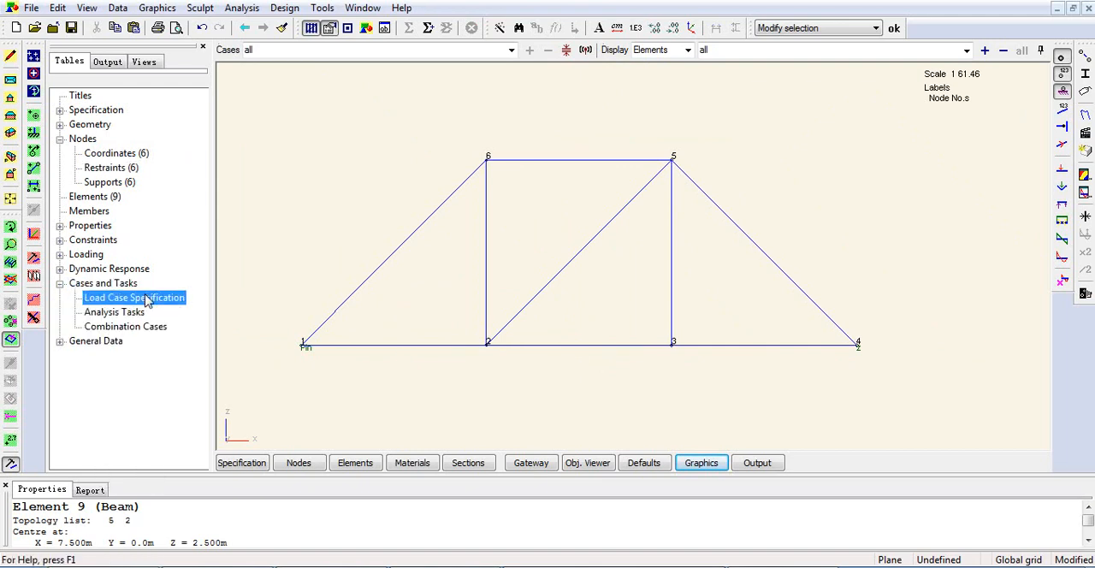
double_click(148, 298)
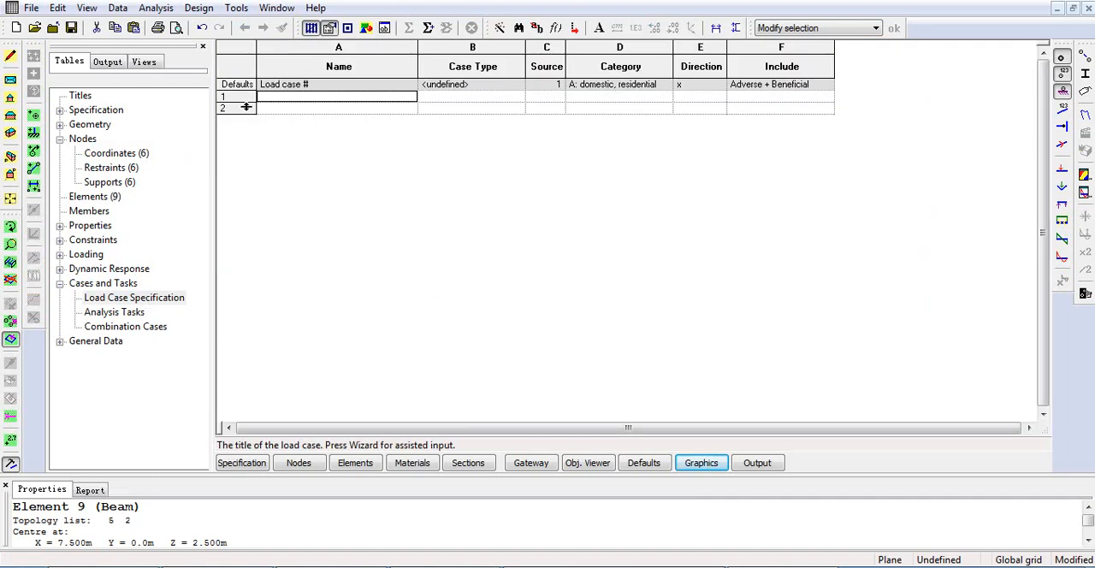
click(243, 97)
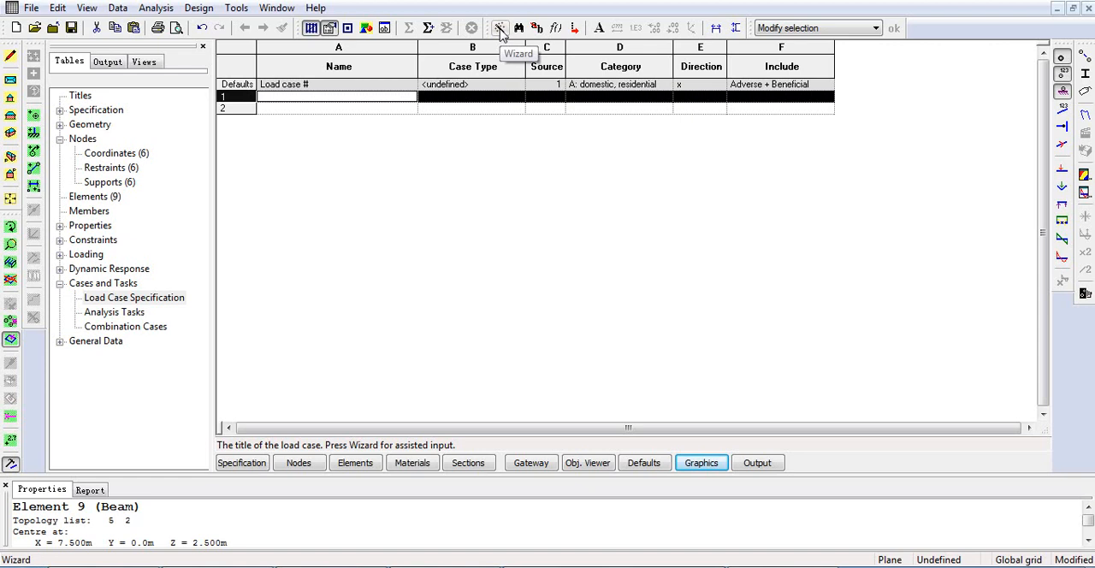
right_click(246, 90)
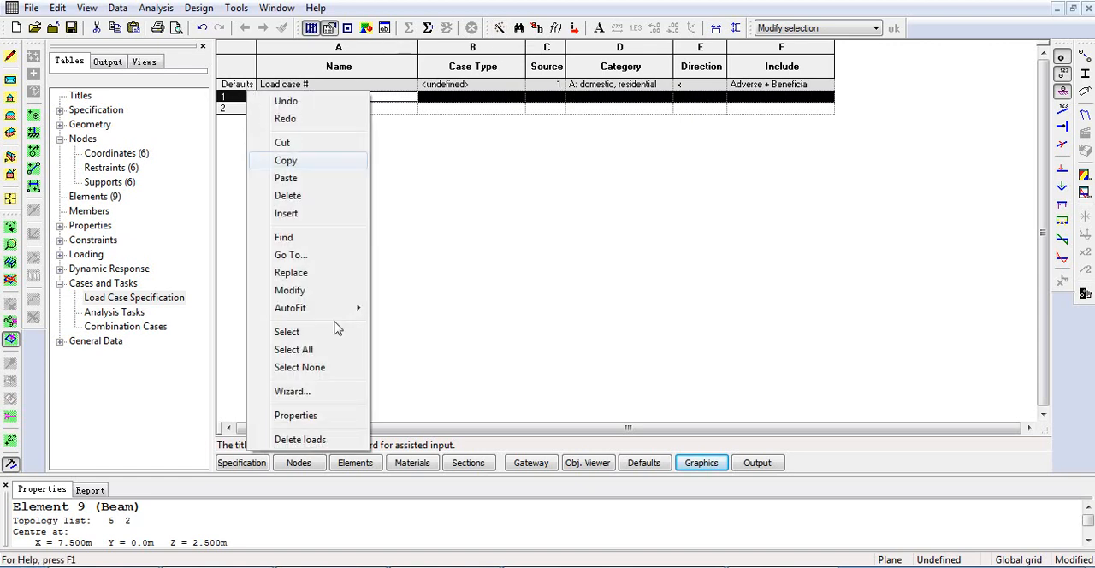
click(331, 392)
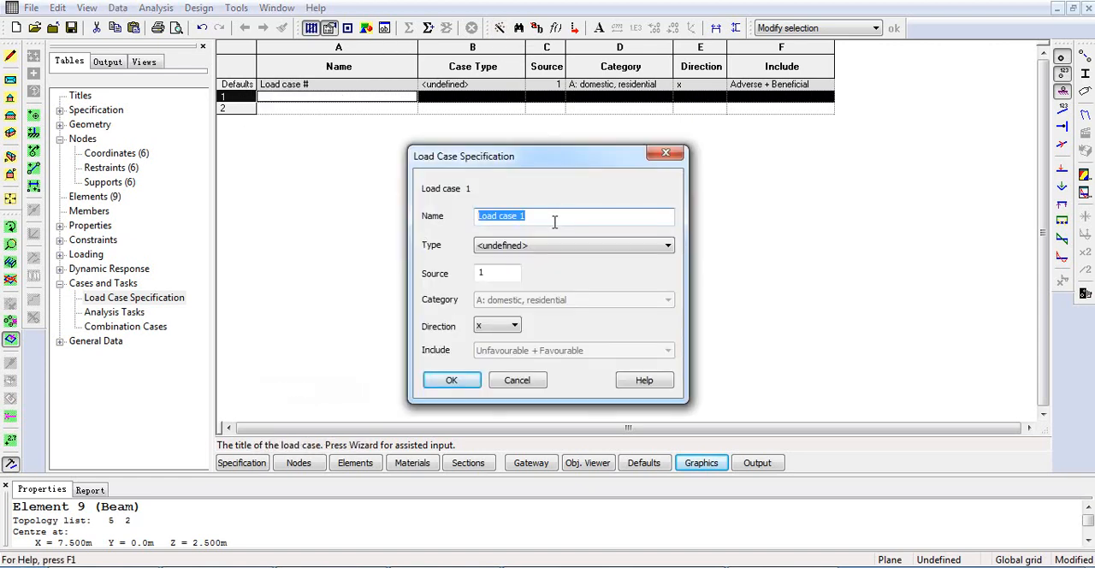
text(Point Load)
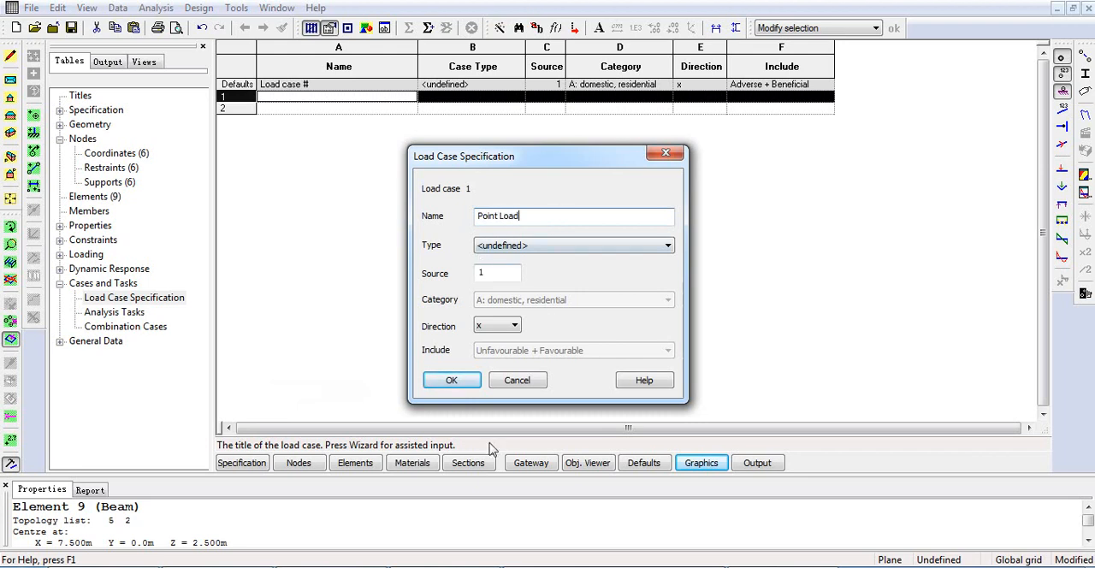
click(451, 380)
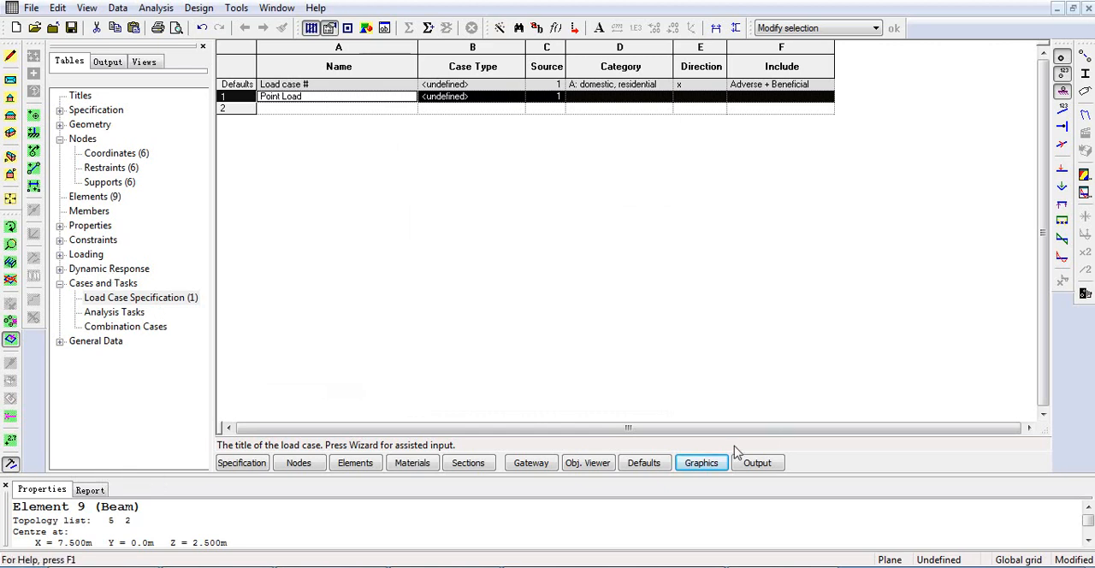
In the node loads table, start a new node load record and name it Point Load.
click(708, 464)
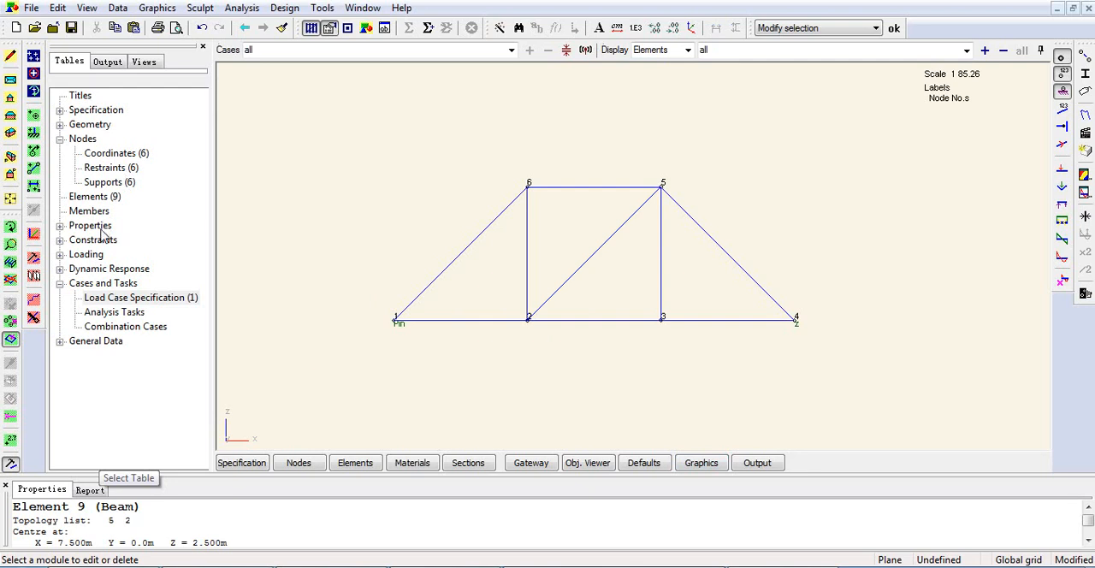
click(87, 256)
double_click(87, 256)
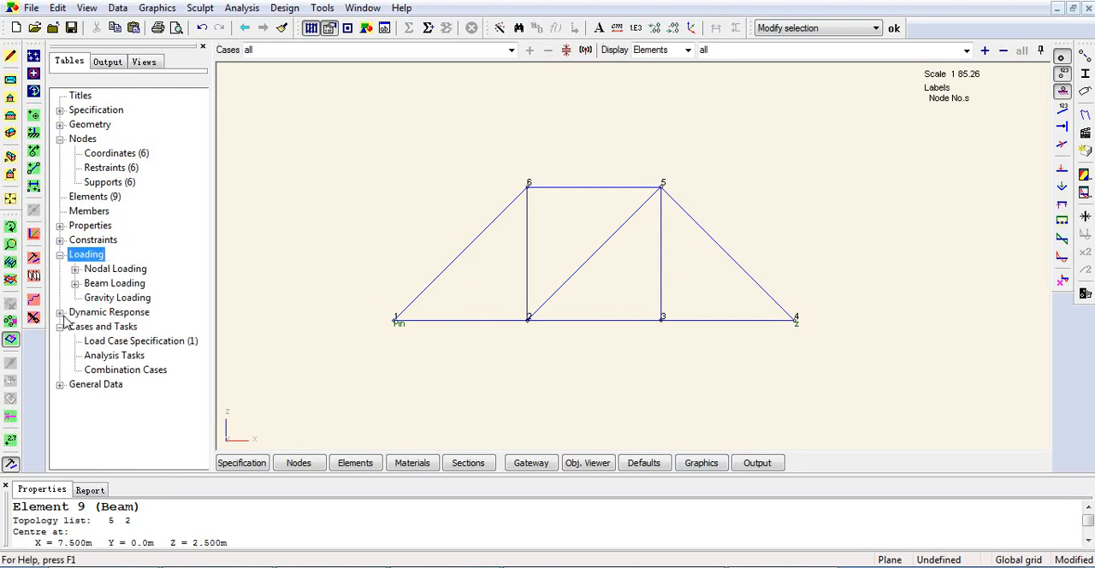
click(97, 272)
click(75, 269)
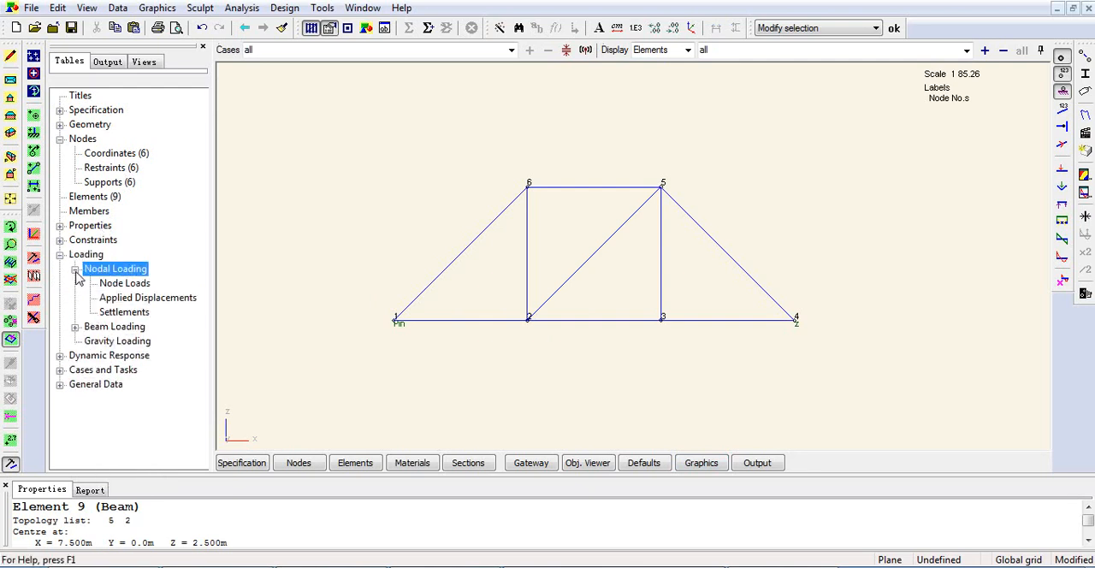
double_click(128, 288)
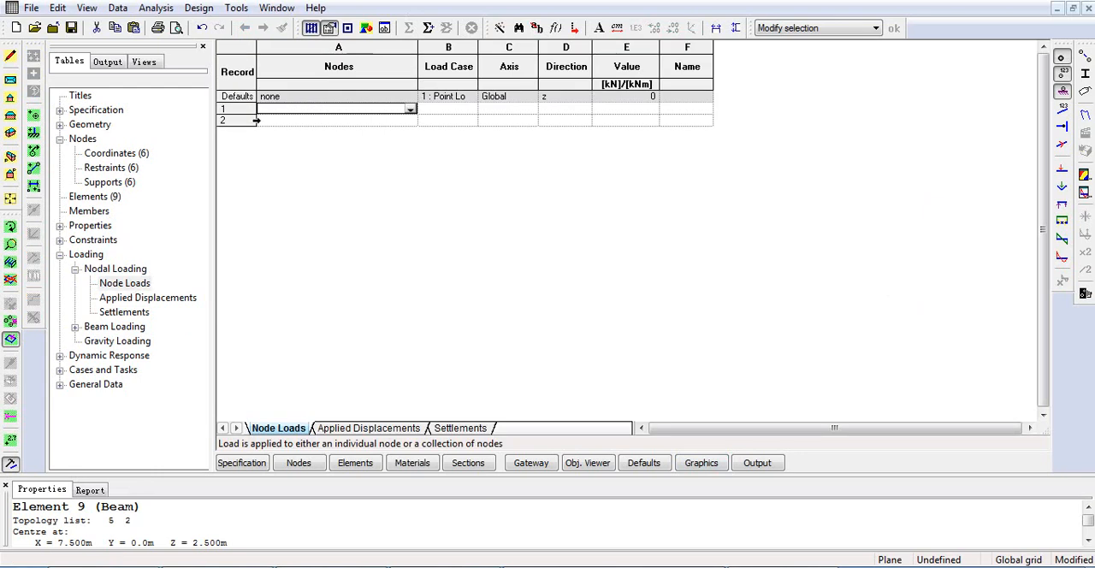
click(242, 109)
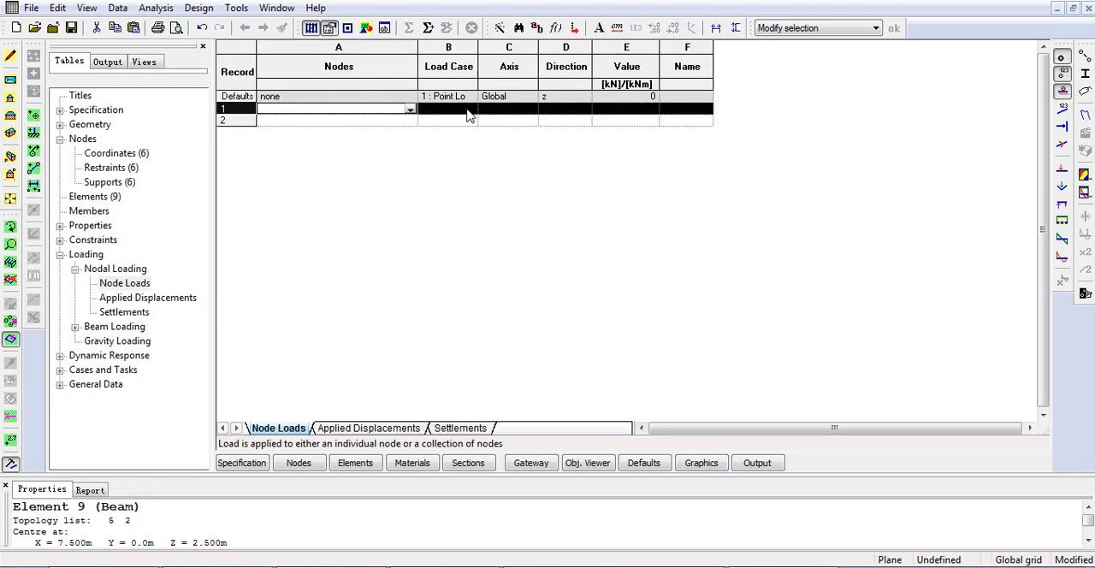
click(501, 28)
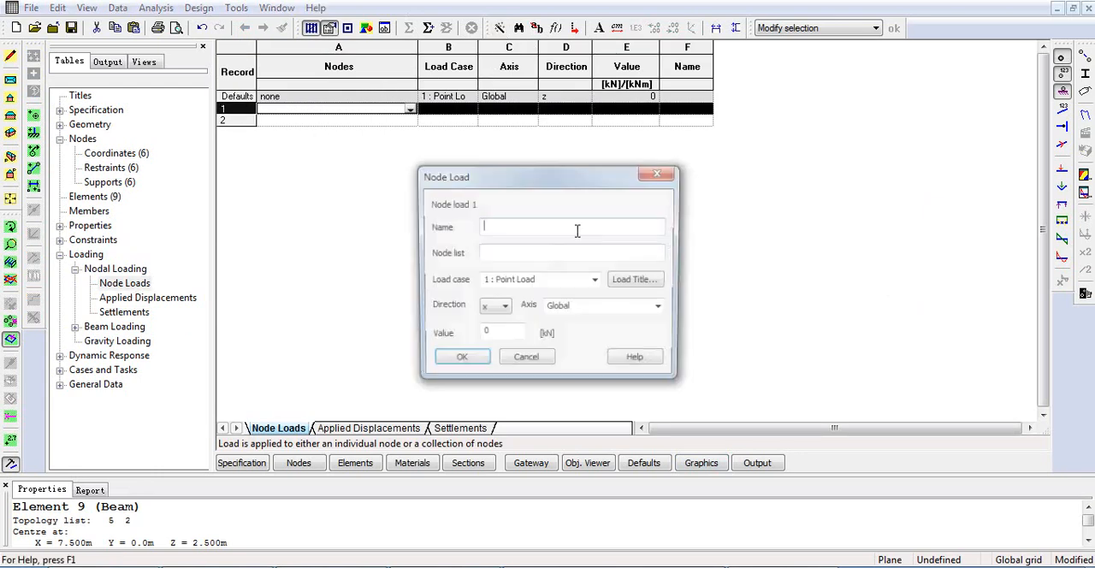
Assign the node load to nodes 2 and 3 in the global z direction with a value of -10 kN.
click(535, 250)
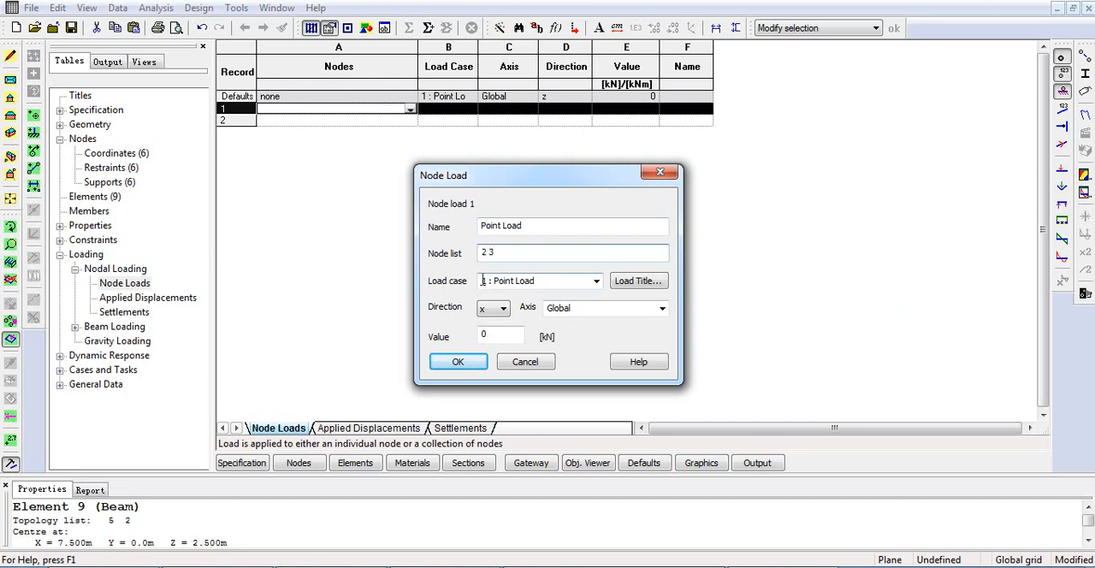
click(493, 309)
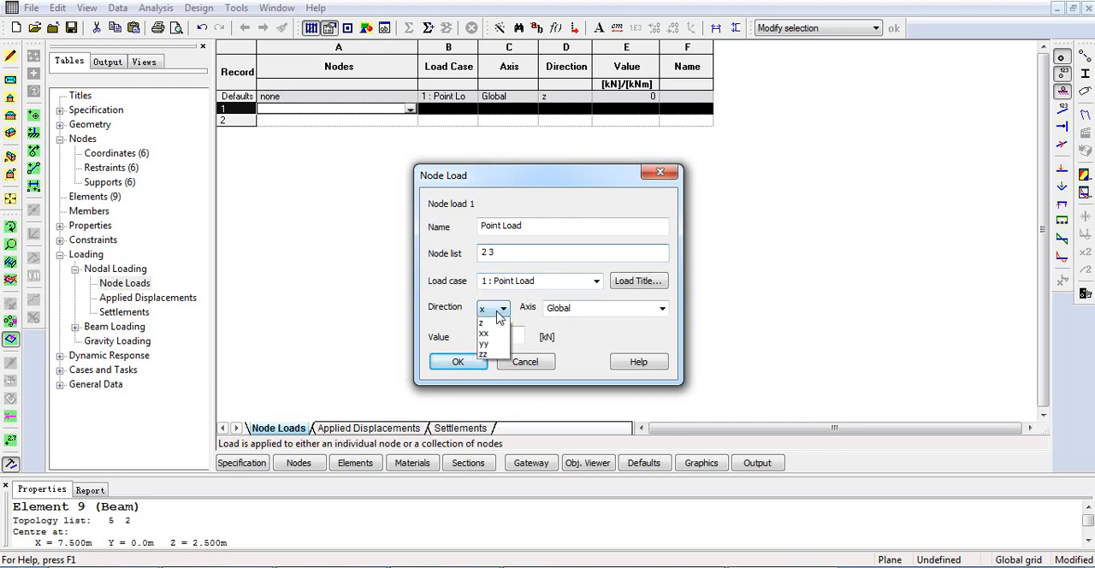
click(493, 338)
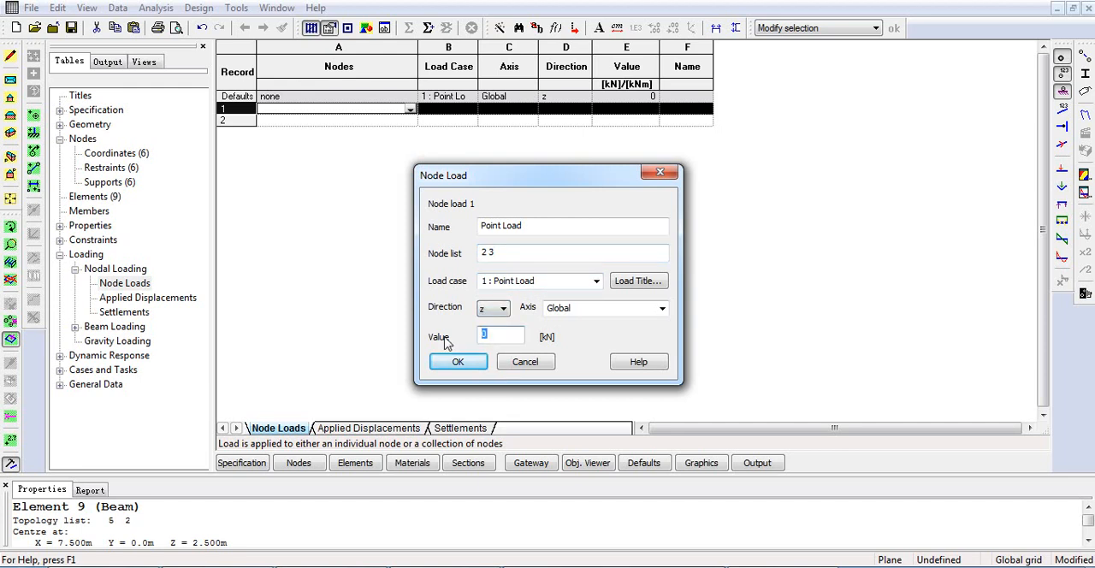
text(10)
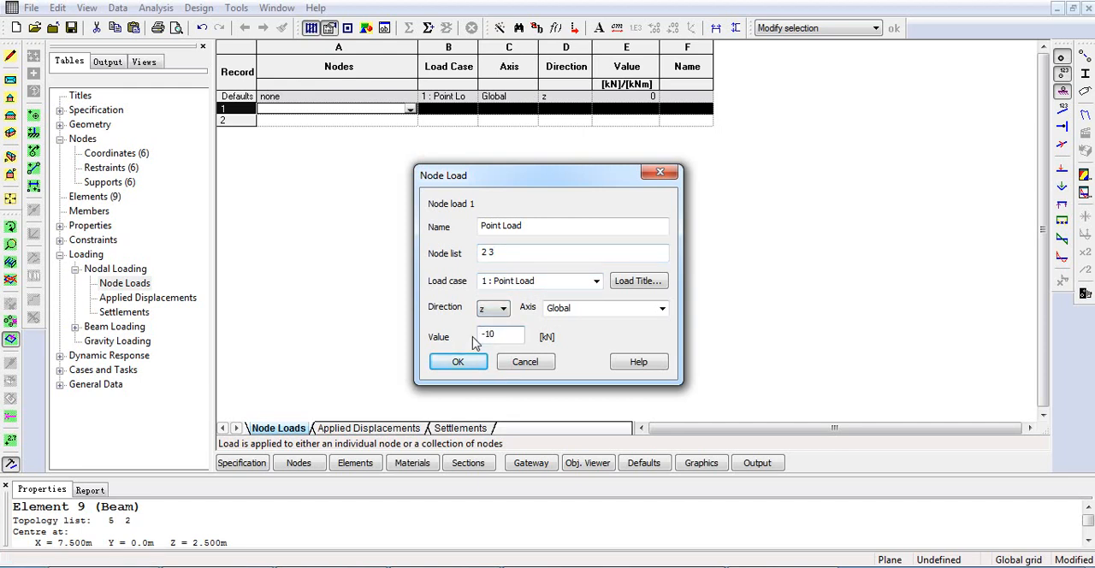
click(462, 362)
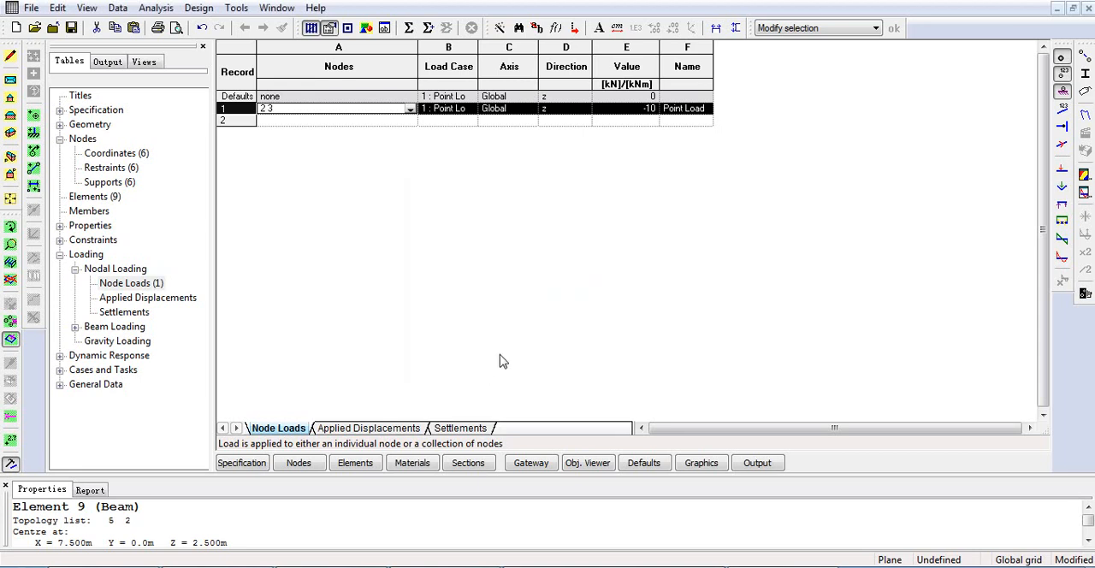
In the graphic view, hide the node symbols, node numbers and restraints, display all load diagrams, and inspect the load arrows.
click(702, 463)
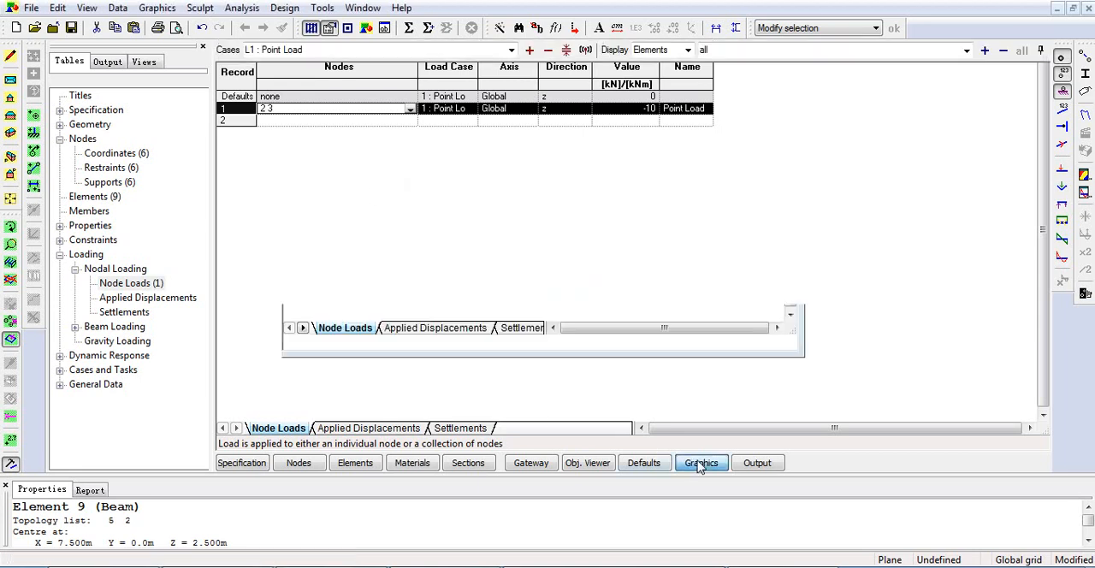
click(1062, 75)
click(1064, 93)
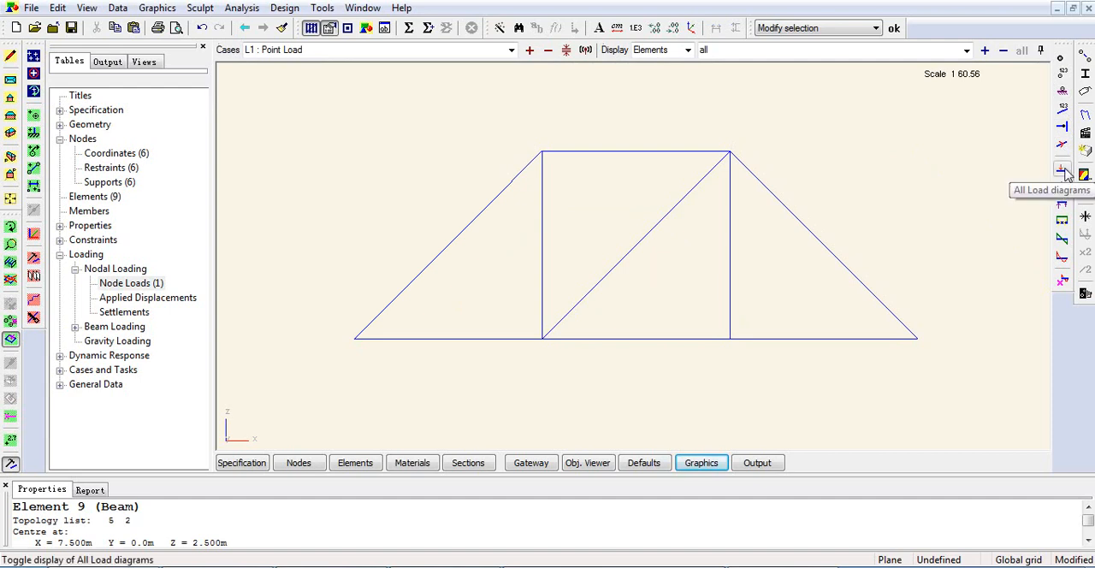
click(1064, 171)
middle_drag(692, 360, 640, 377)
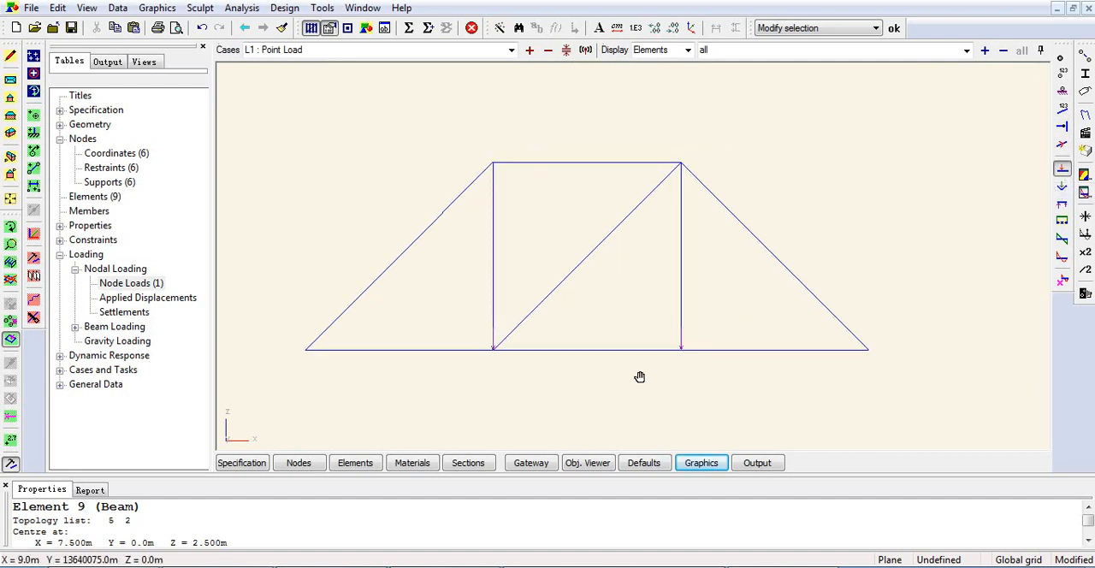
scroll(640, 377, up, 3)
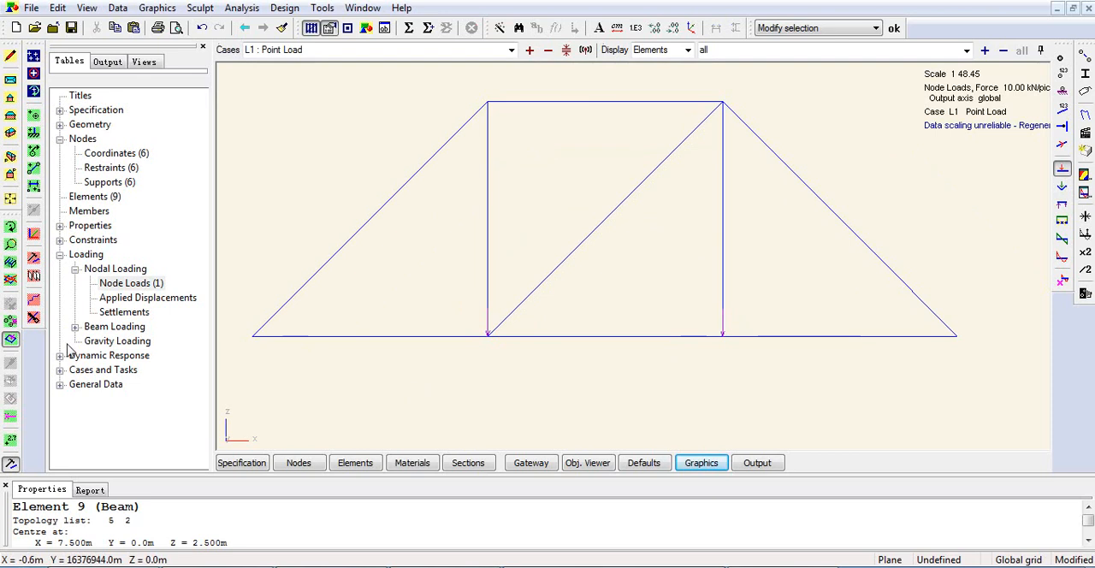
scroll(482, 337, up, 5)
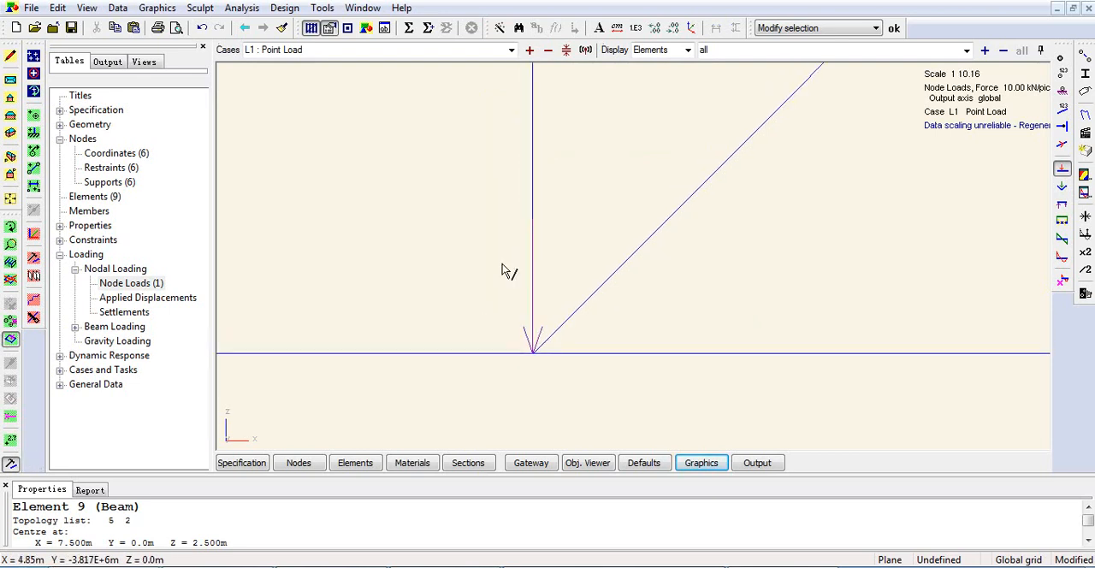
scroll(563, 278, down, 9)
scroll(654, 263, up, 5)
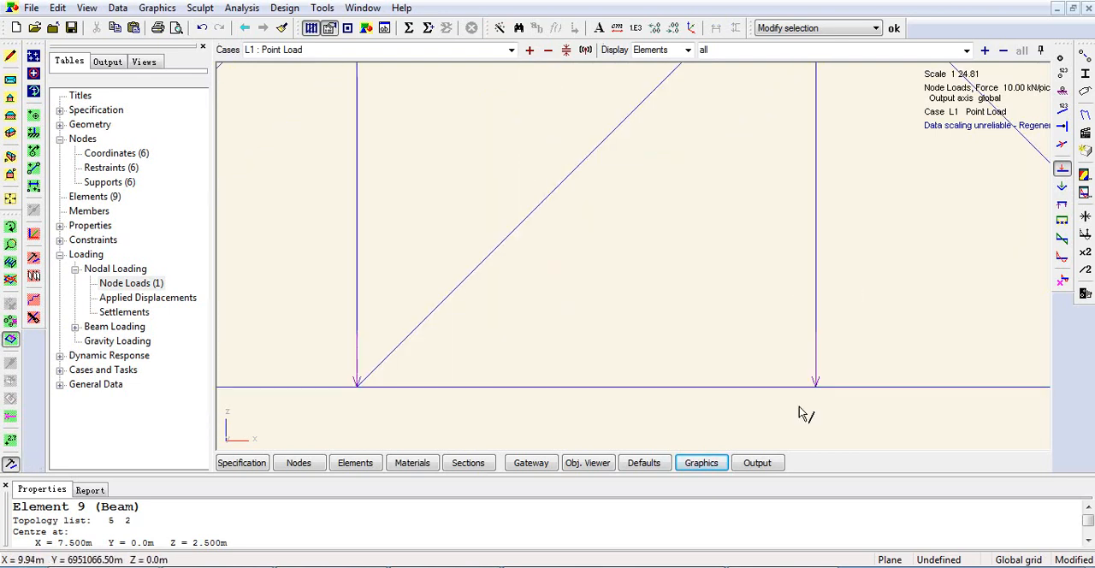
scroll(798, 351, down, 4)
Display the node numbers and examine the load arrows at the bottom chord nodes.
click(1062, 74)
scroll(642, 359, up, 4)
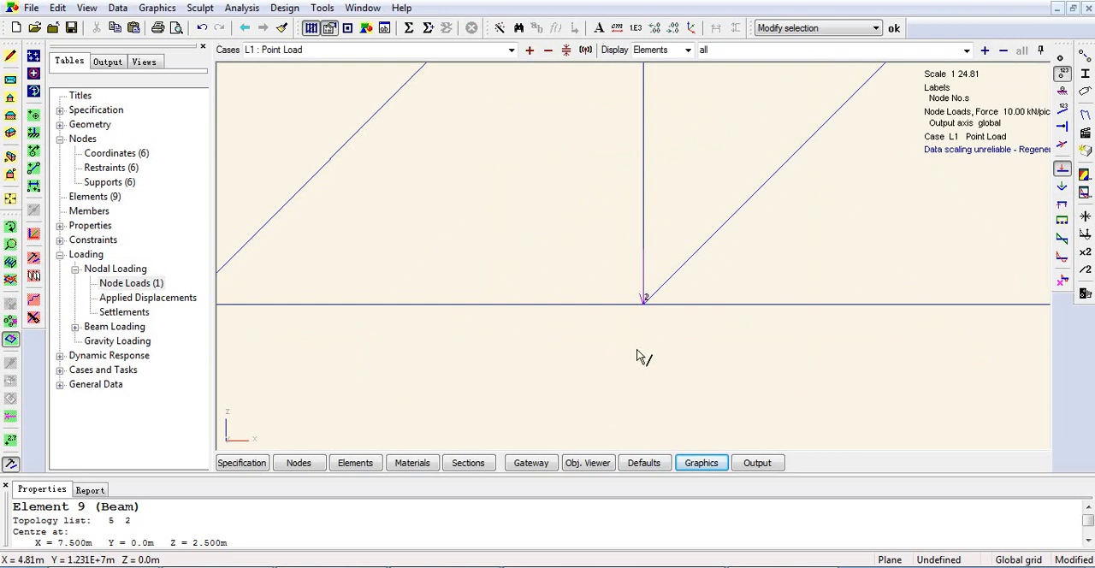
scroll(958, 319, down, 3)
scroll(958, 319, up, 3)
scroll(861, 330, down, 3)
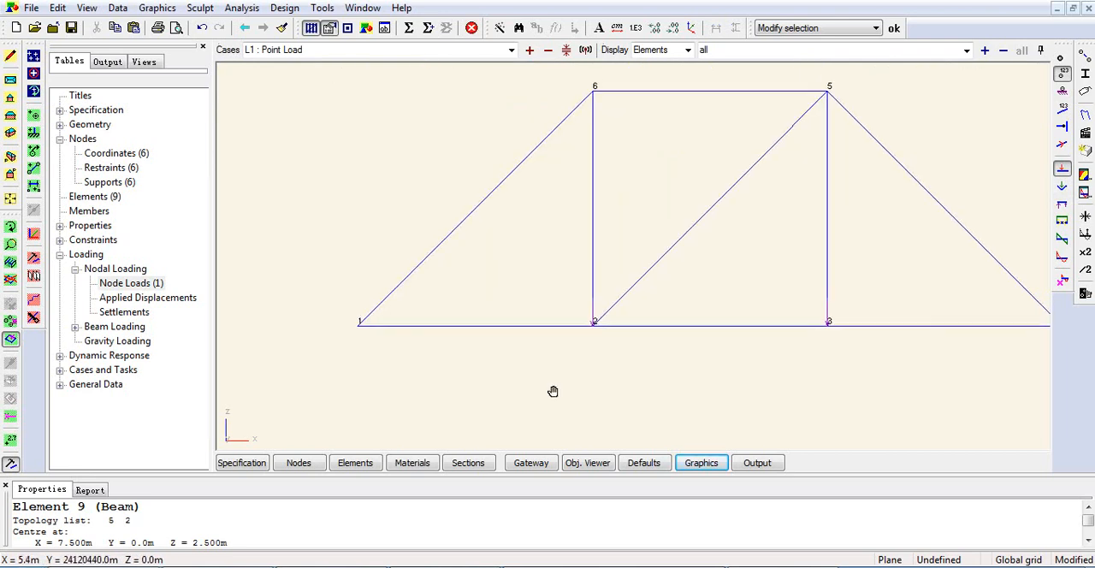
Annotate the load values at nodes 2 and 3 and inspect each annotated load closely.
click(10, 440)
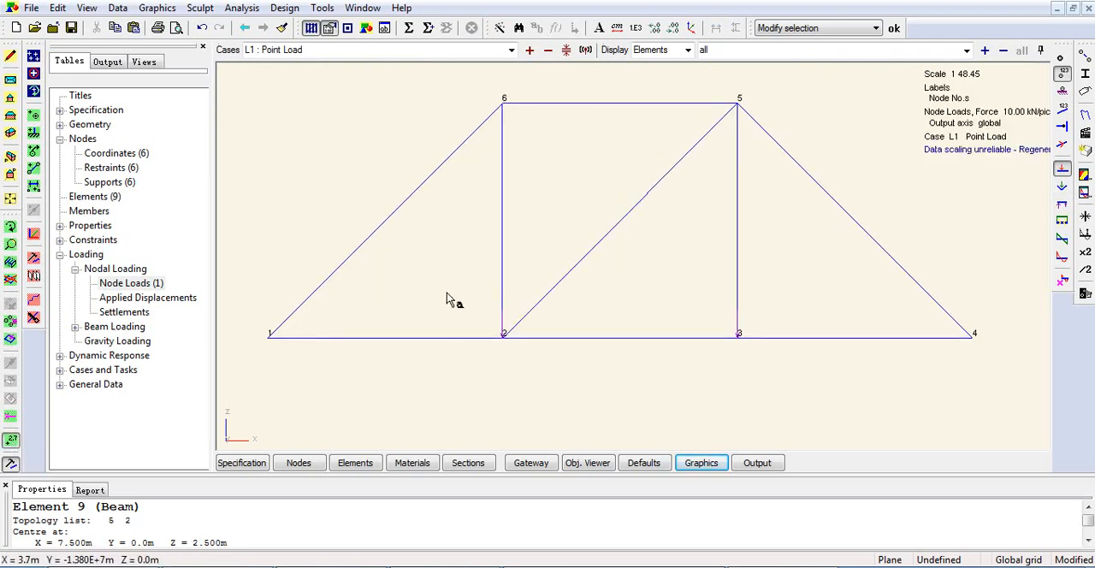
drag(454, 267, 832, 375)
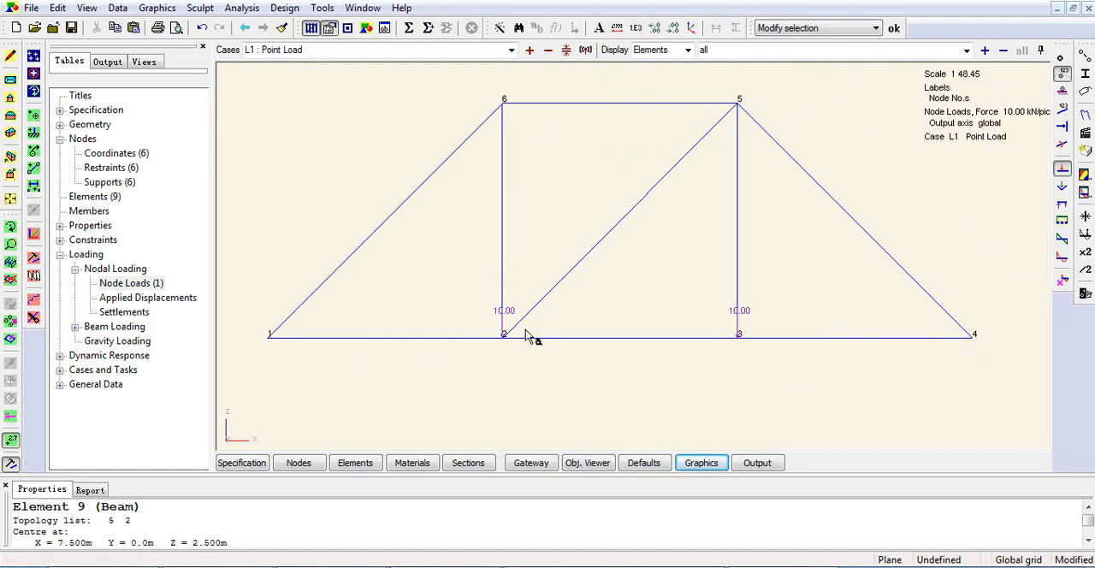
scroll(496, 334, up, 5)
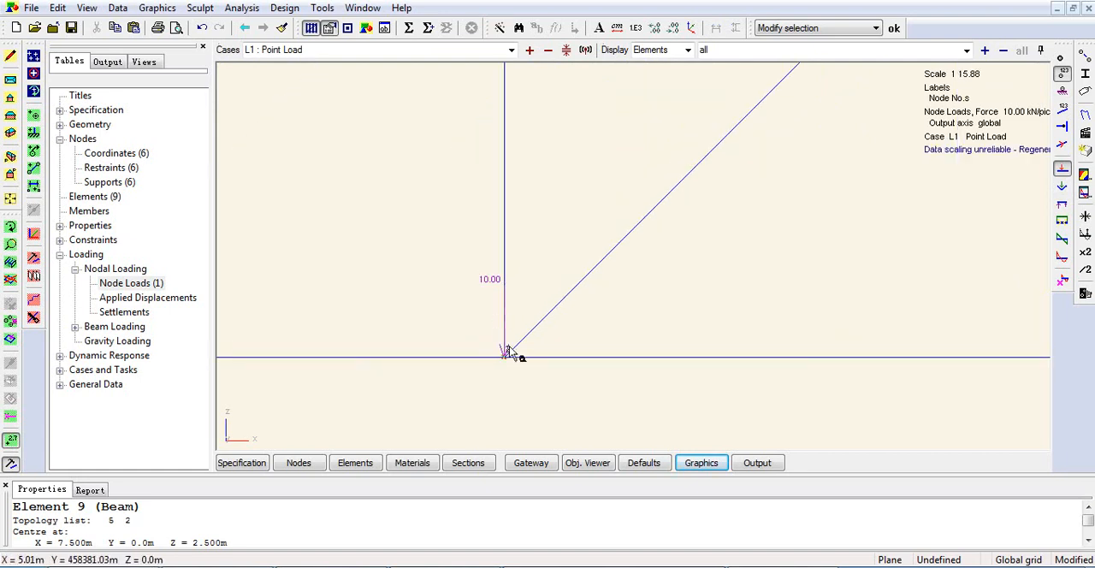
scroll(498, 352, down, 4)
scroll(778, 368, up, 5)
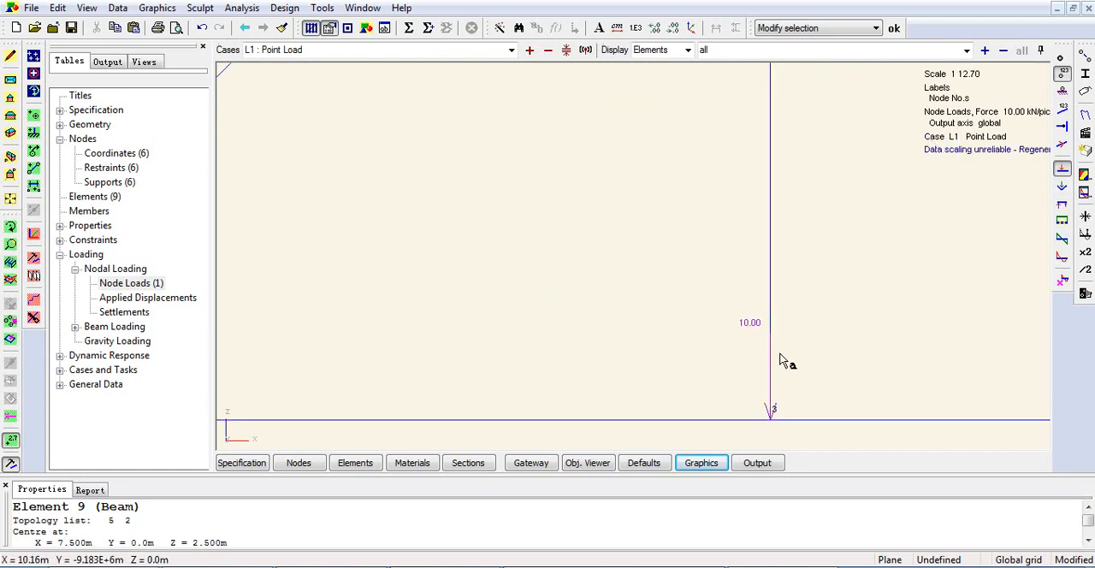
scroll(781, 415, down, 4)
scroll(744, 410, down, 2)
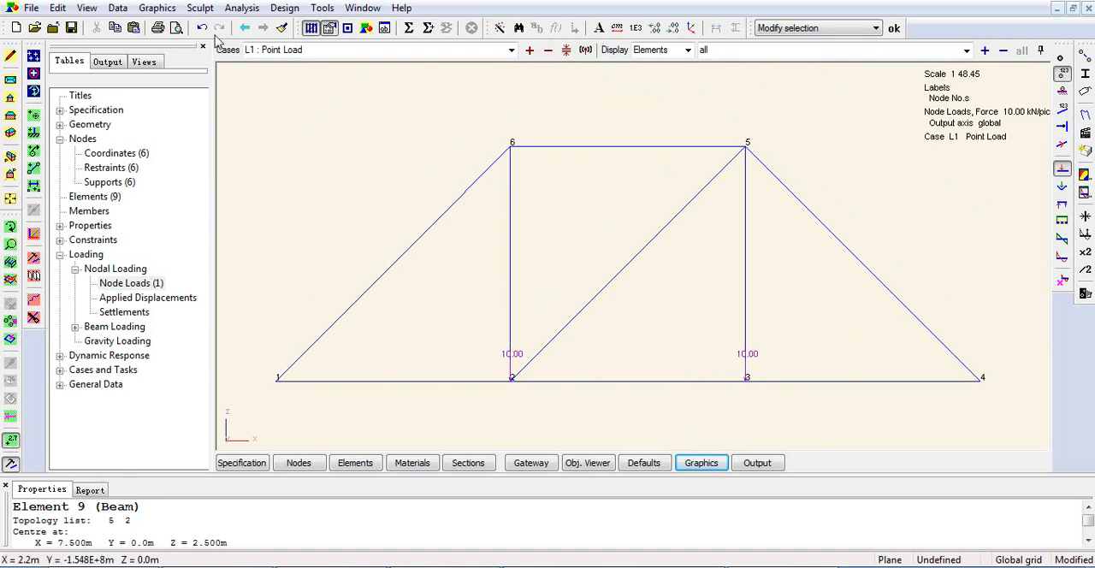
Undo the existing node load, and start a new node load on bottom chord nodes 2 and 3.
click(202, 28)
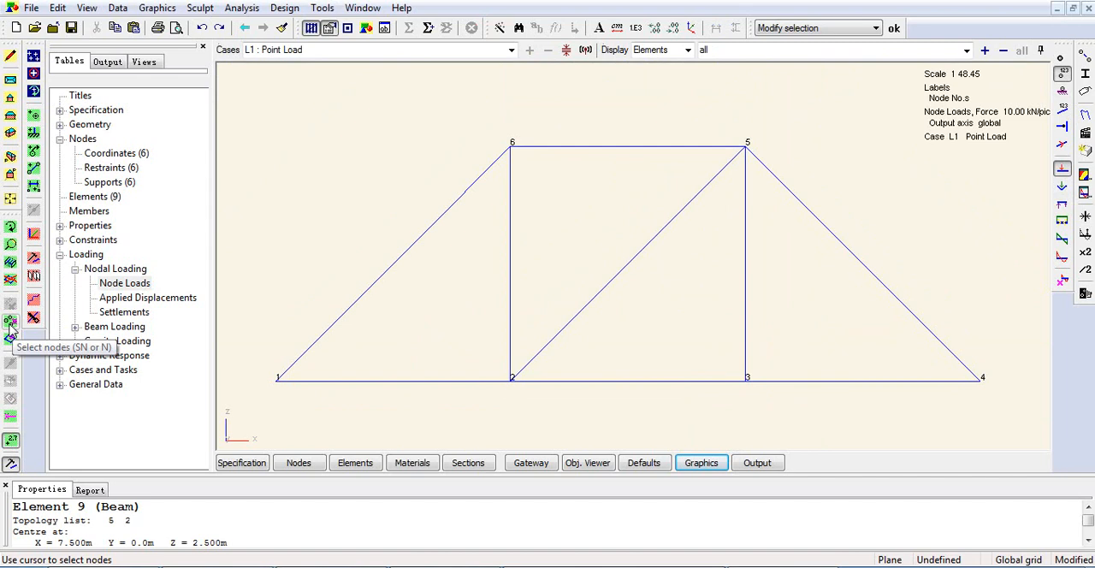
click(10, 323)
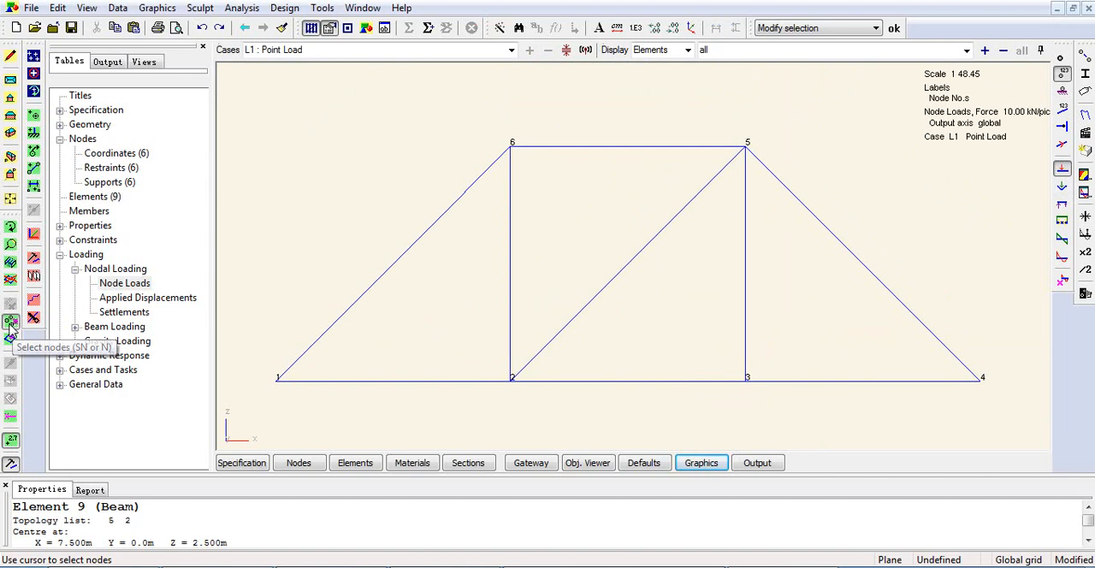
drag(486, 346, 820, 442)
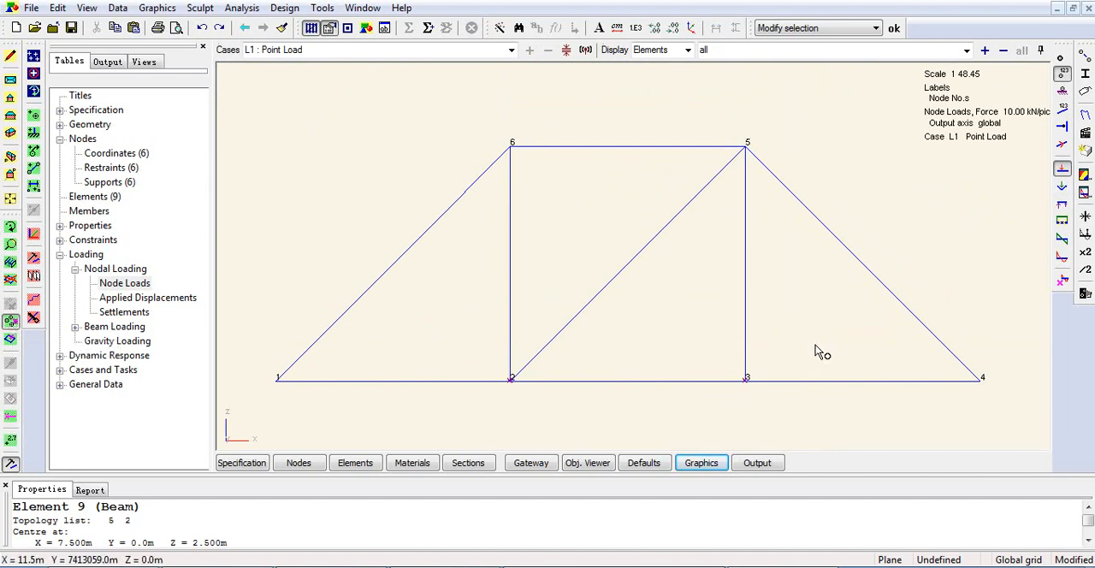
right_click(798, 262)
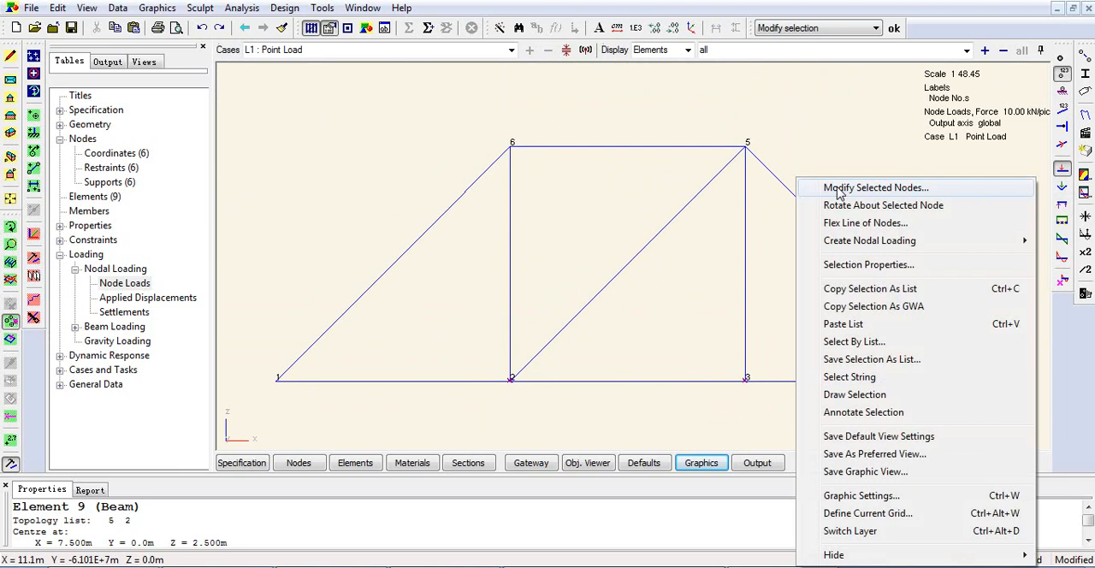
mouse_move(843, 246)
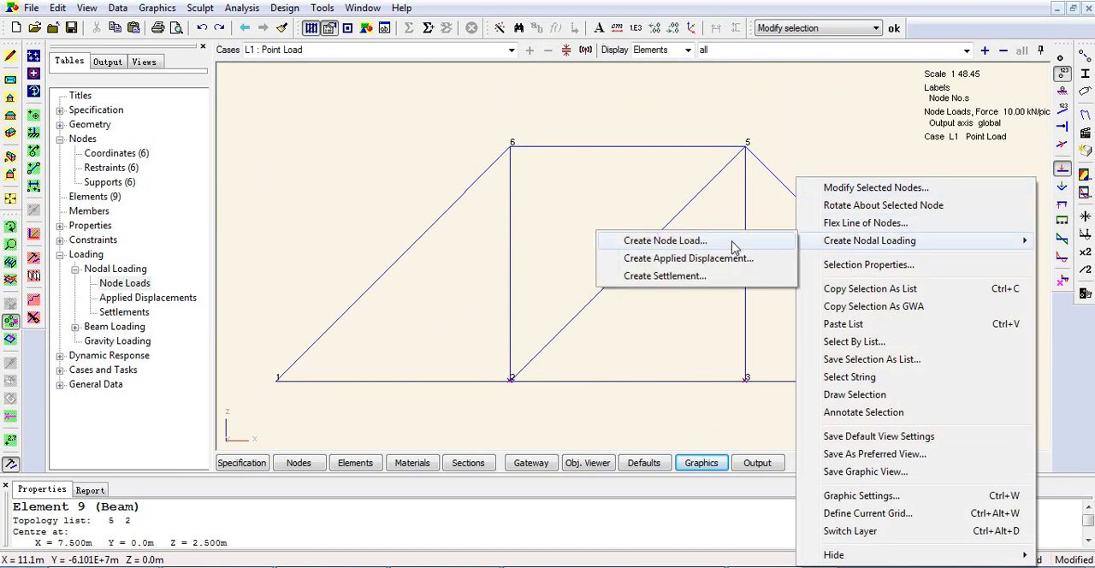
click(666, 241)
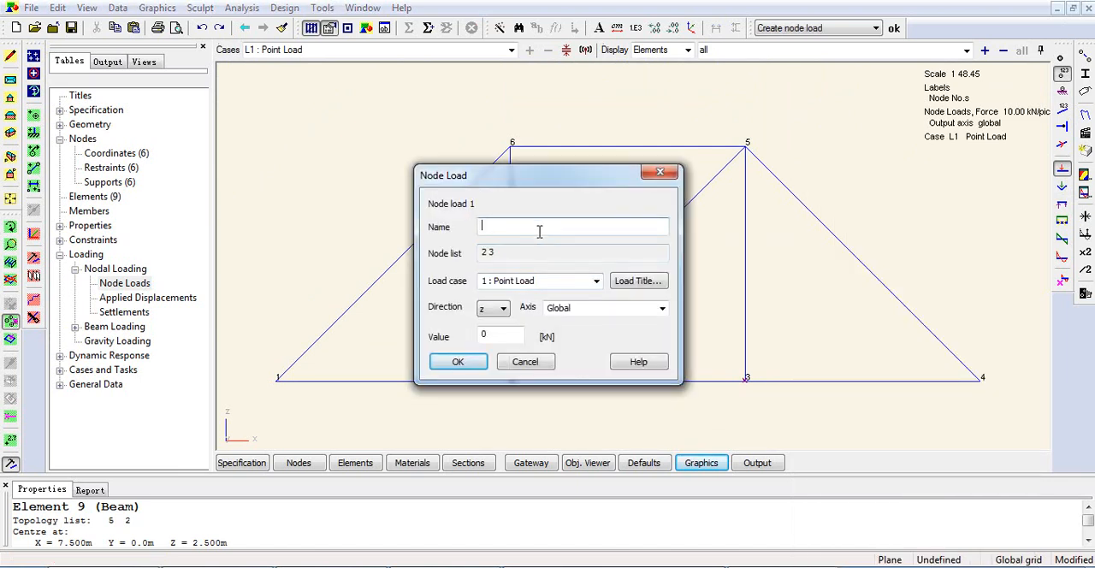
Name the node load Point Load and create it with a value of -10 kN.
key(Tab)
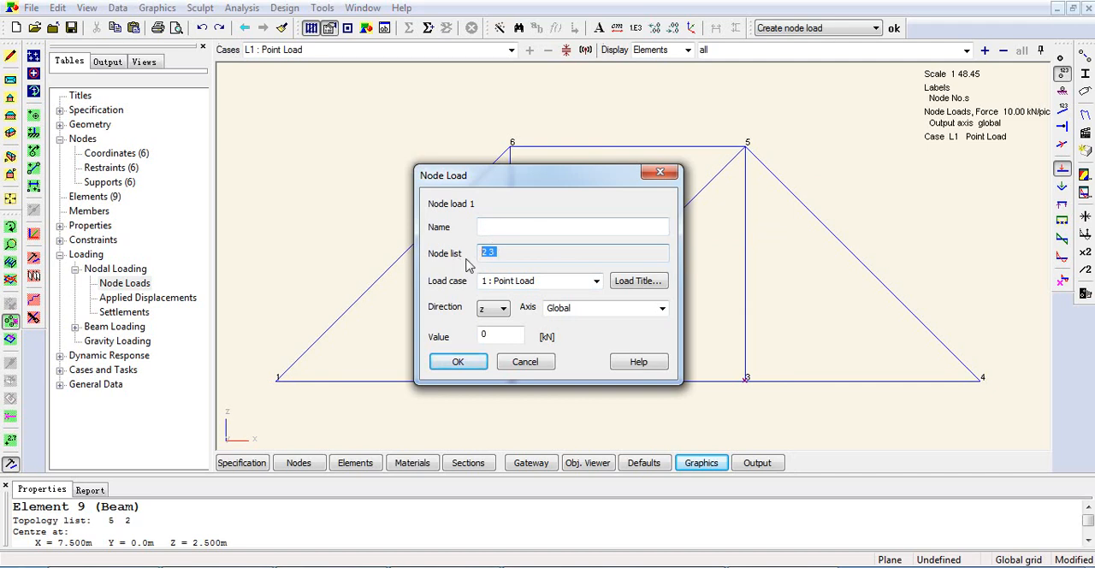
click(511, 229)
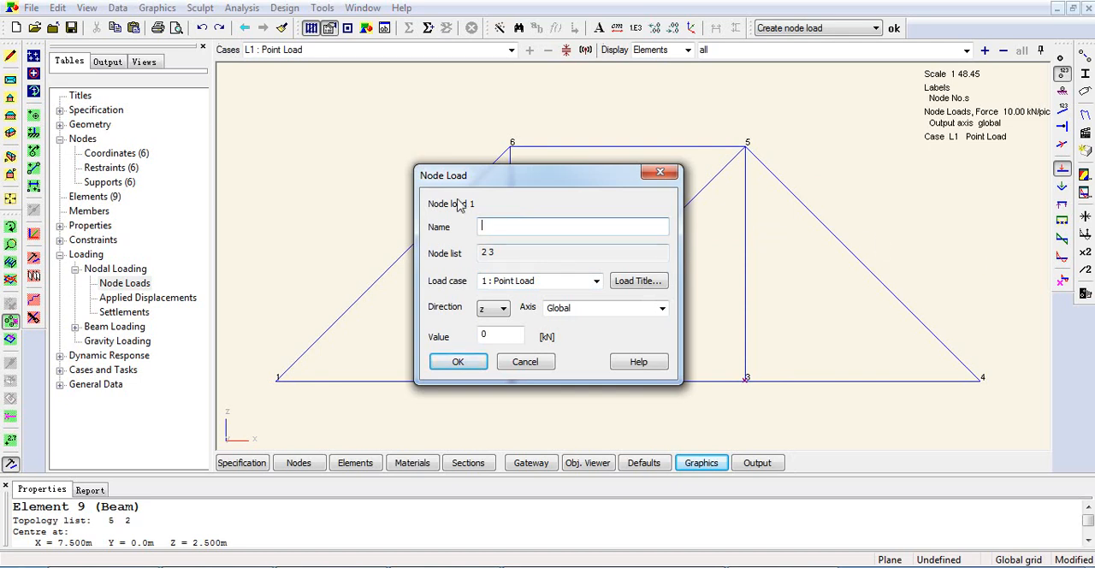
drag(515, 249, 478, 253)
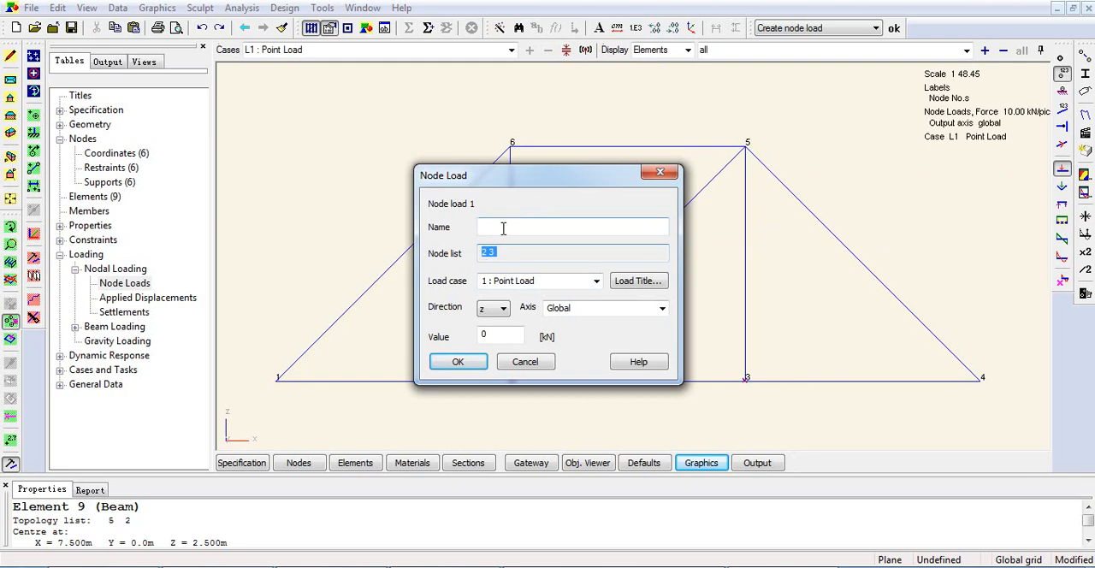
click(503, 229)
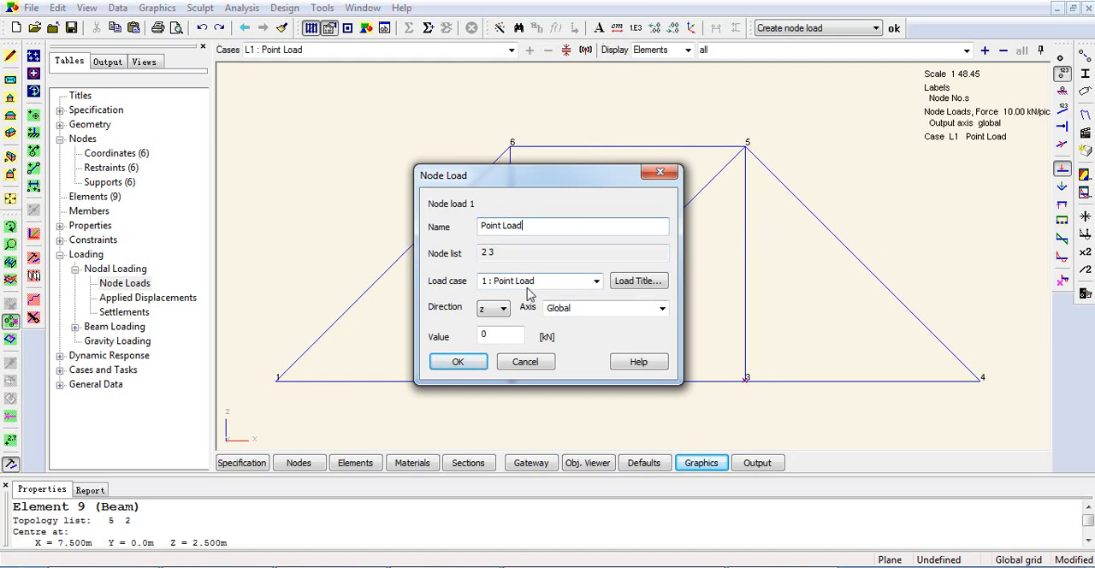
double_click(484, 336)
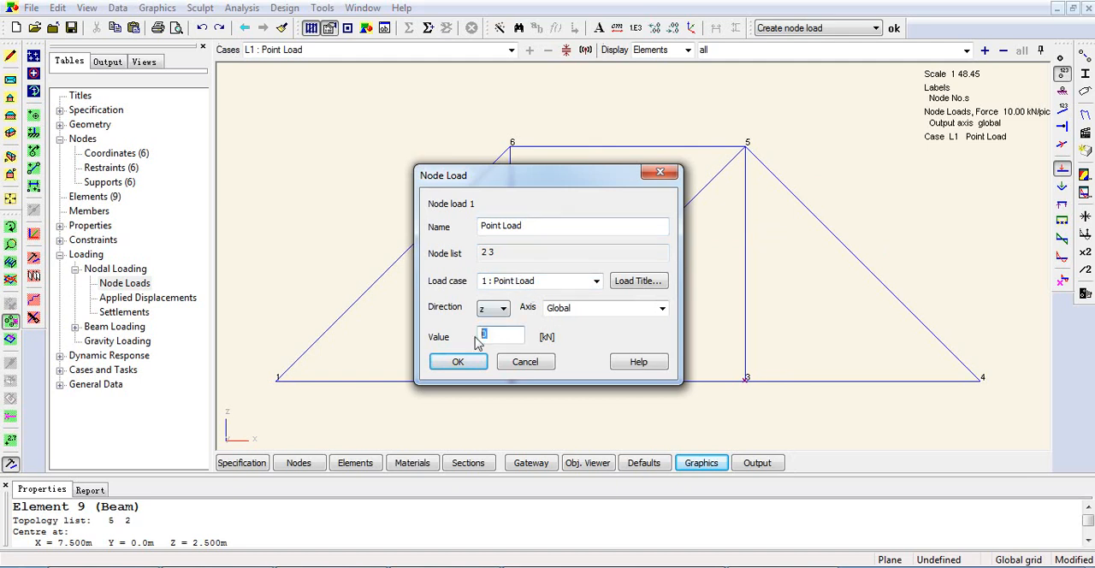
text(-10)
click(458, 362)
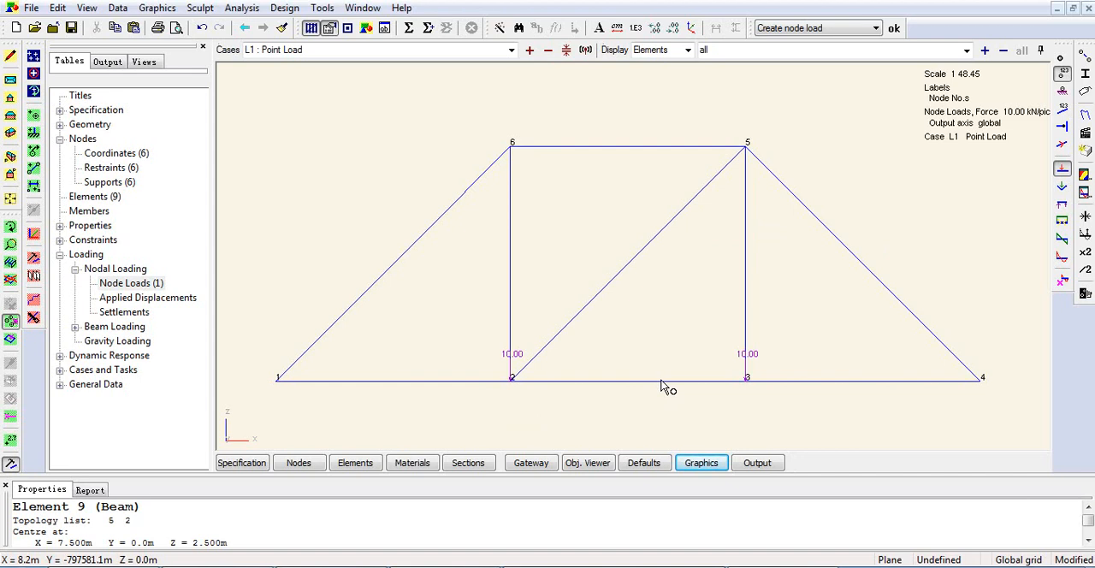
Collapse the loading tables and open the table of standard materials under the model's properties.
click(60, 255)
click(92, 228)
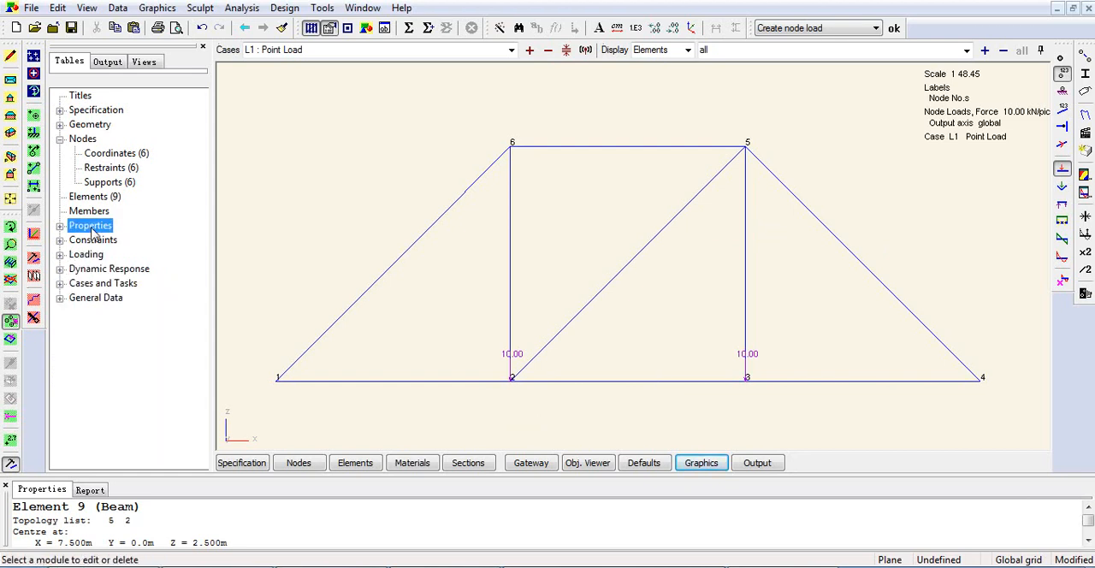
click(60, 226)
click(107, 242)
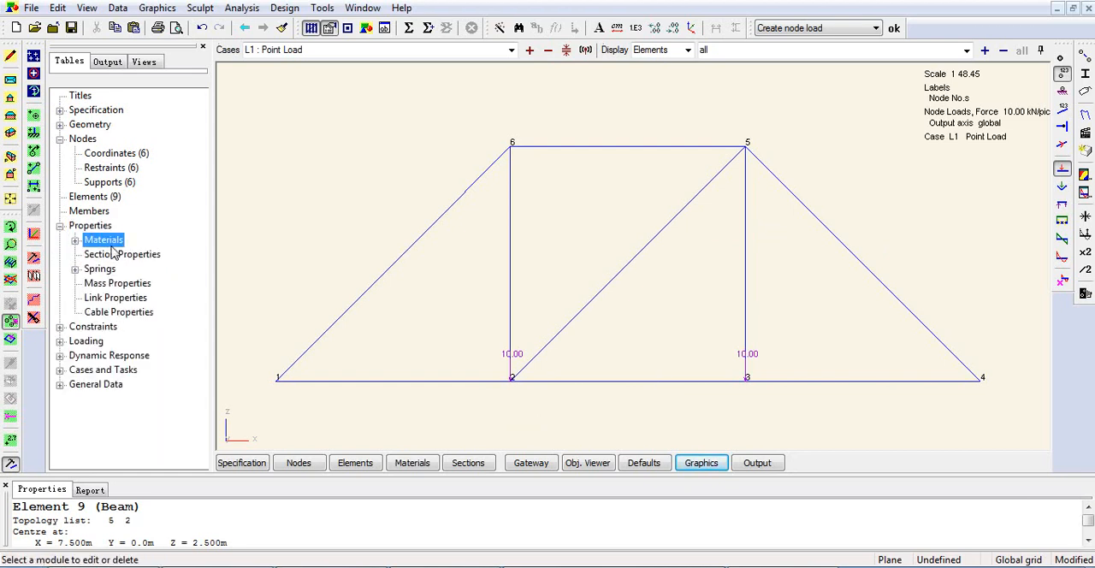
click(119, 256)
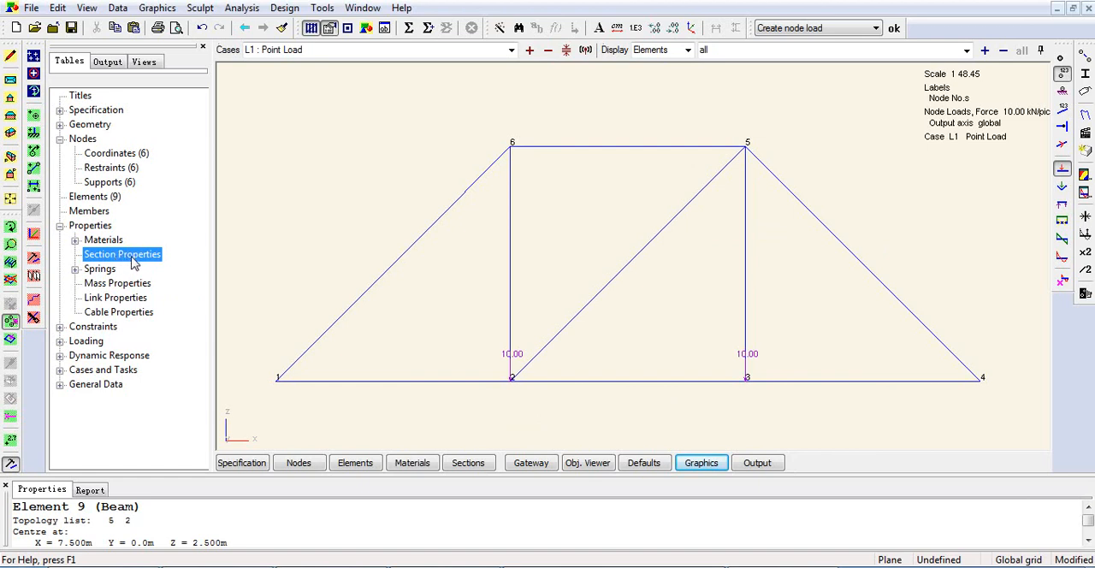
click(104, 240)
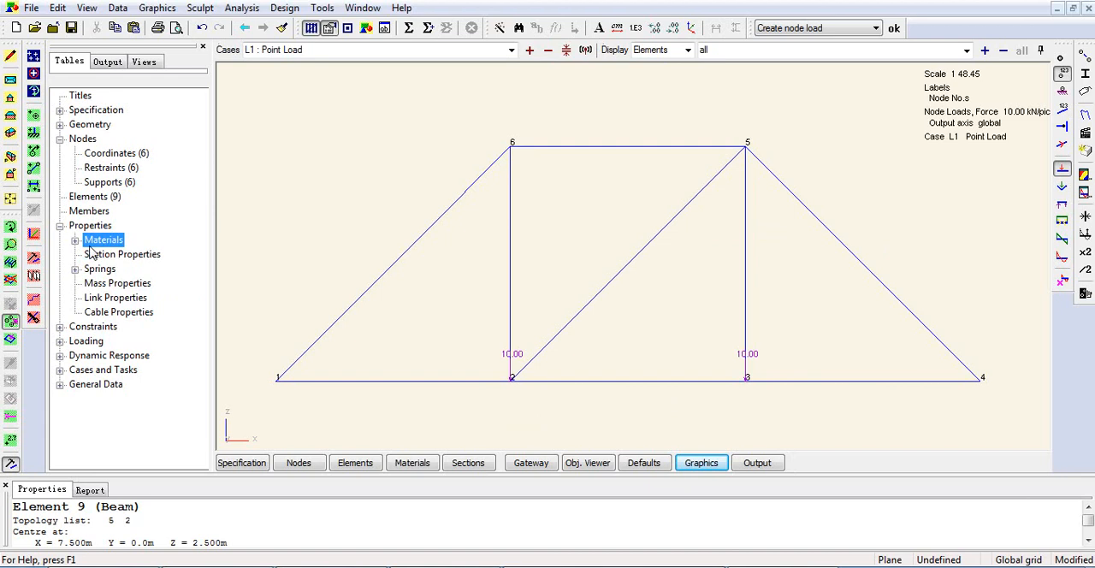
click(75, 240)
click(113, 256)
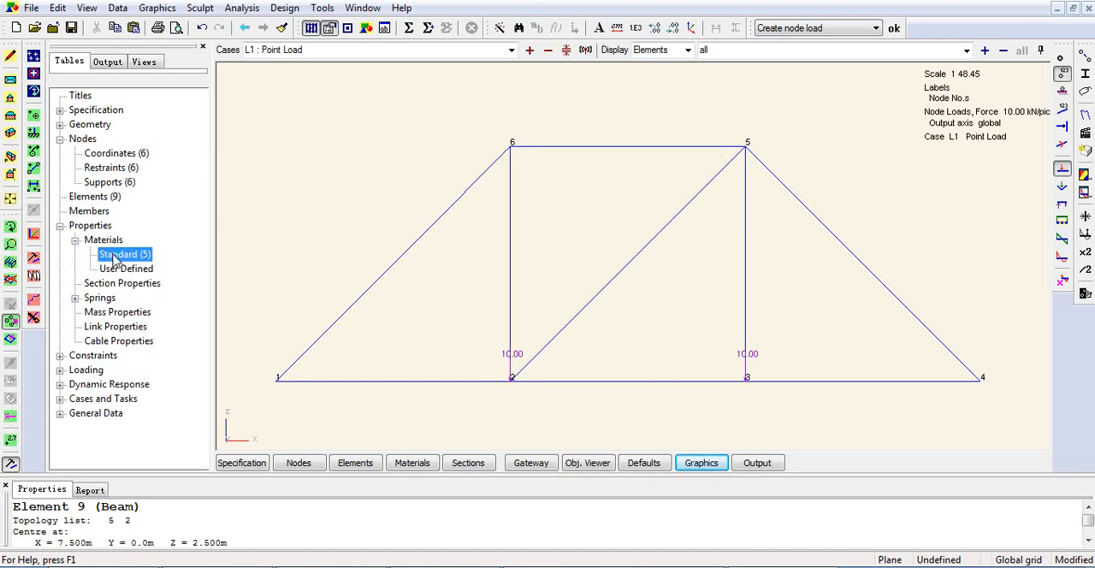
double_click(114, 258)
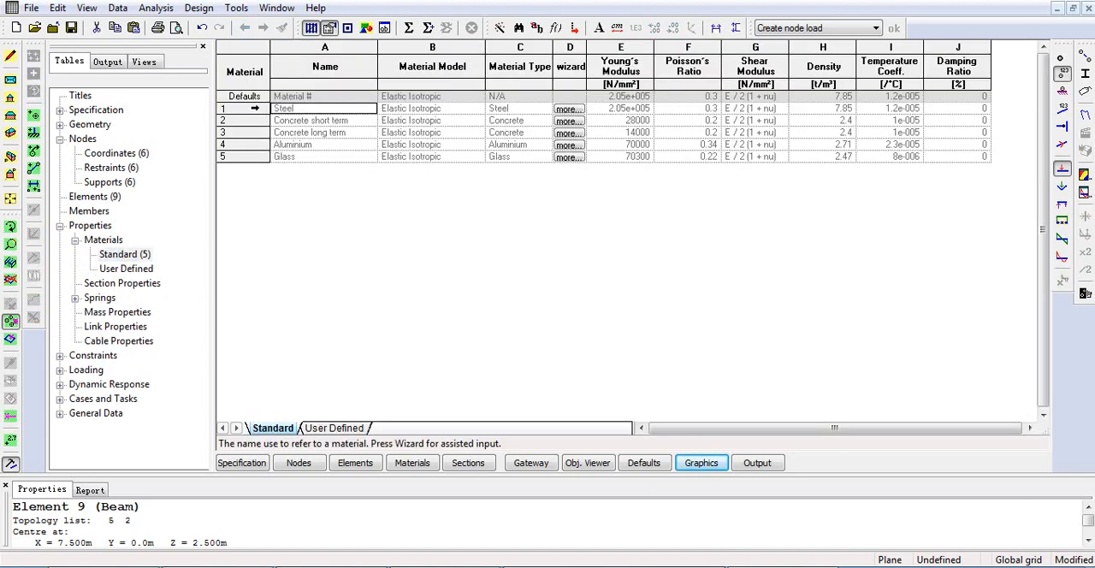
Examine the Steel row of the standard materials table, including its Young's modulus.
click(254, 108)
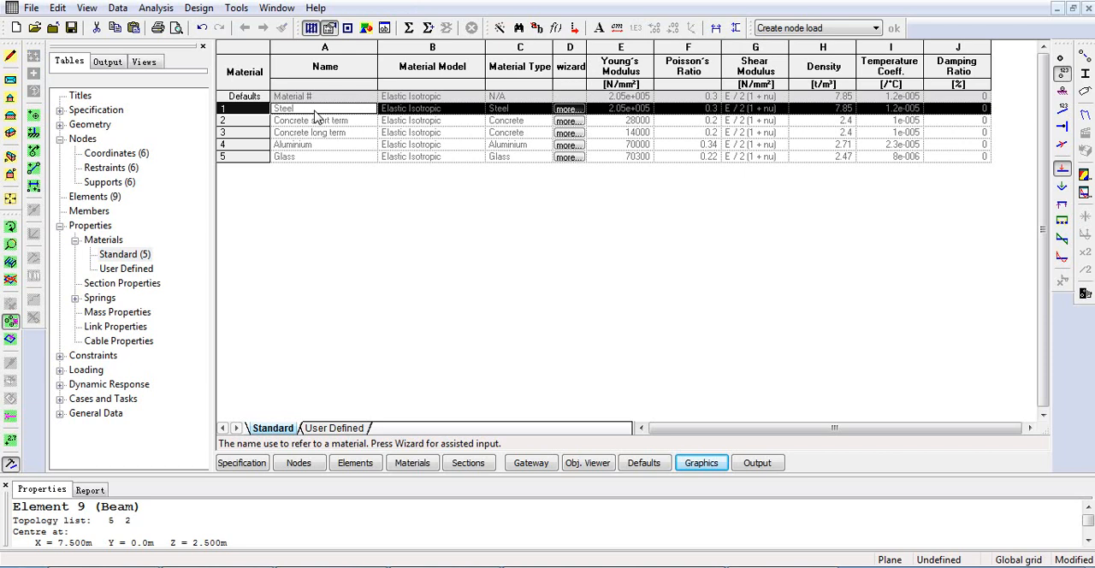
click(618, 110)
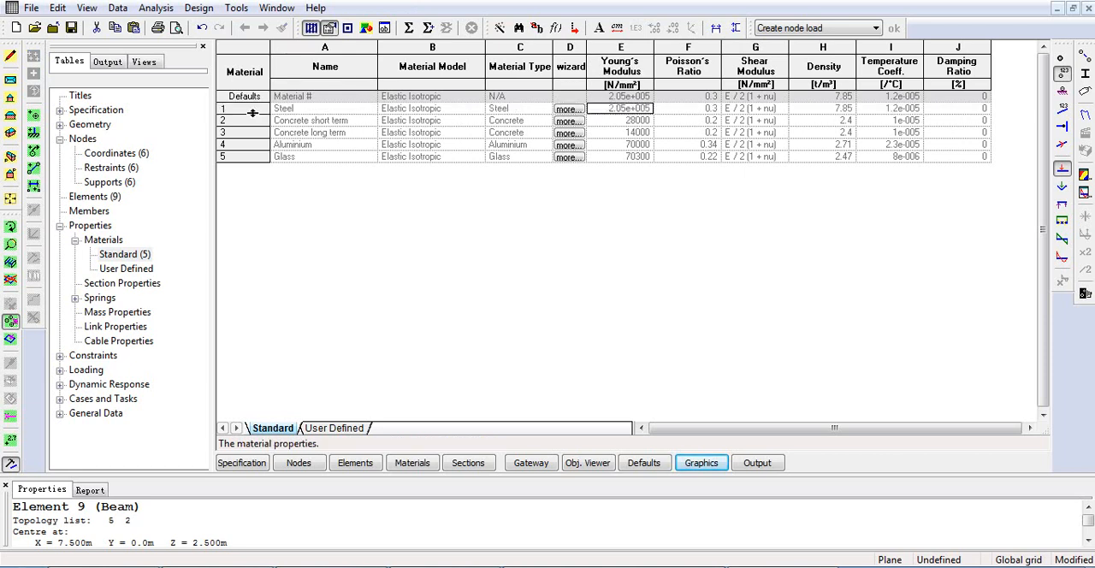
click(253, 109)
click(633, 109)
click(131, 272)
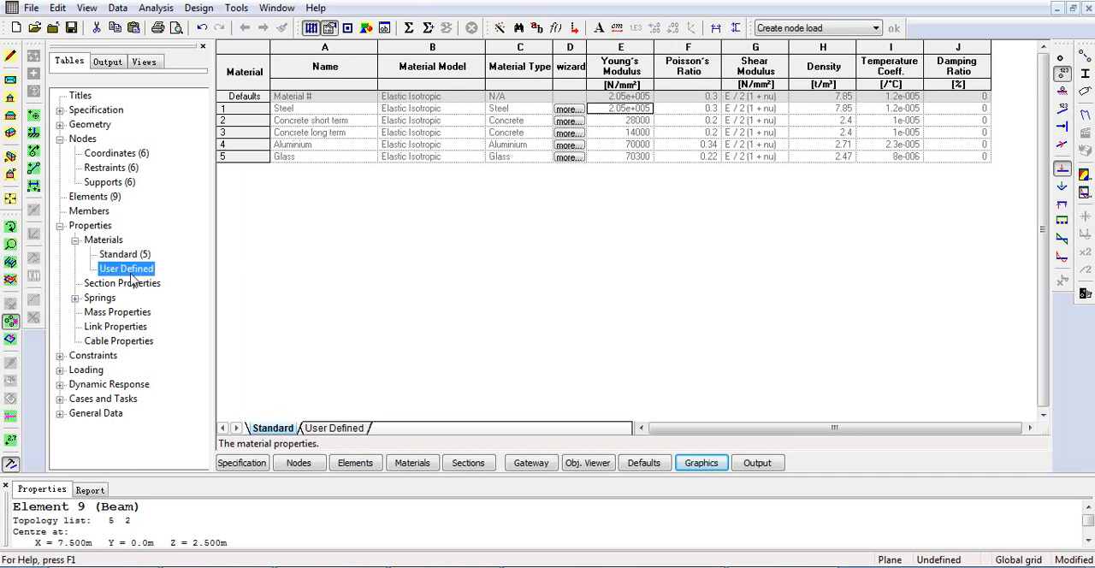
double_click(245, 113)
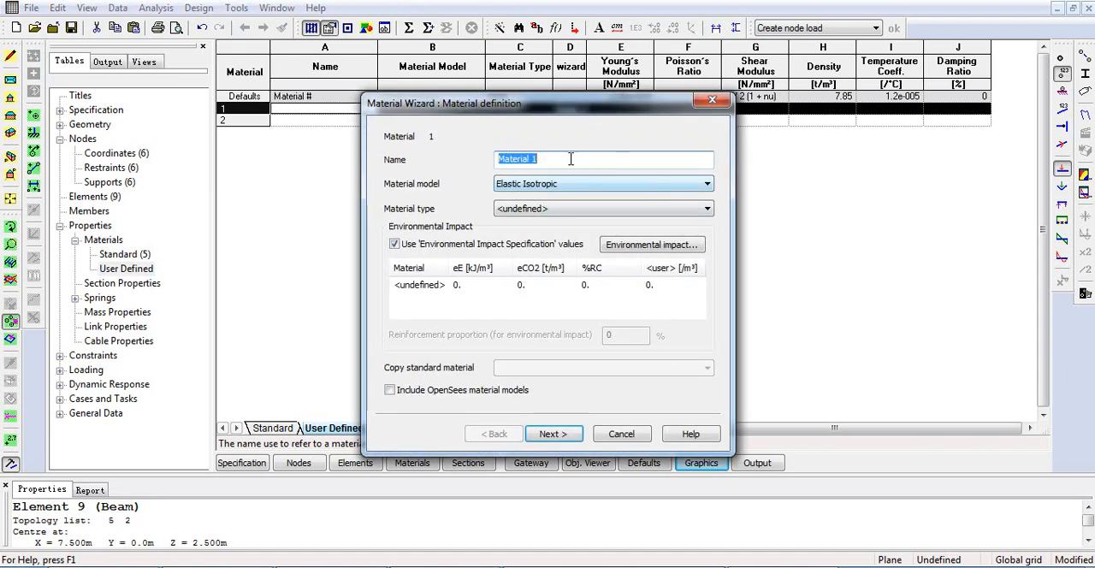
click(517, 210)
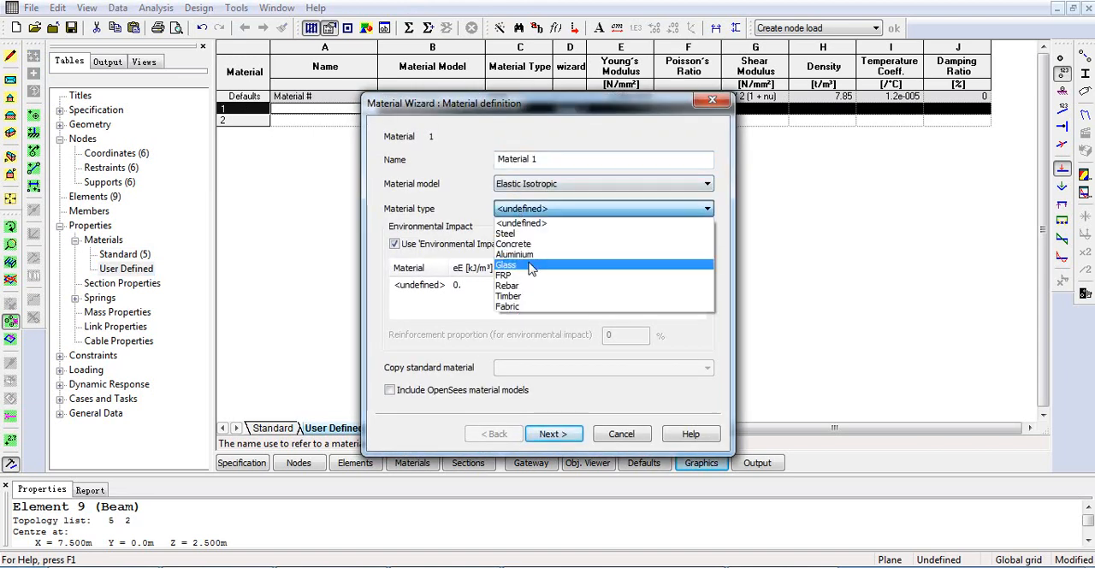
click(514, 234)
click(553, 433)
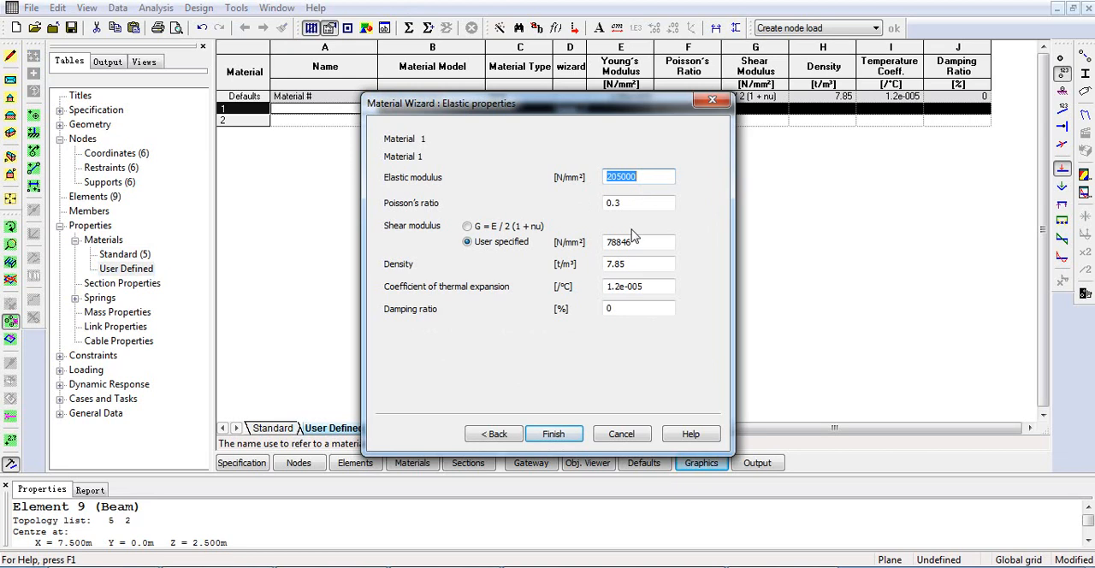
click(619, 434)
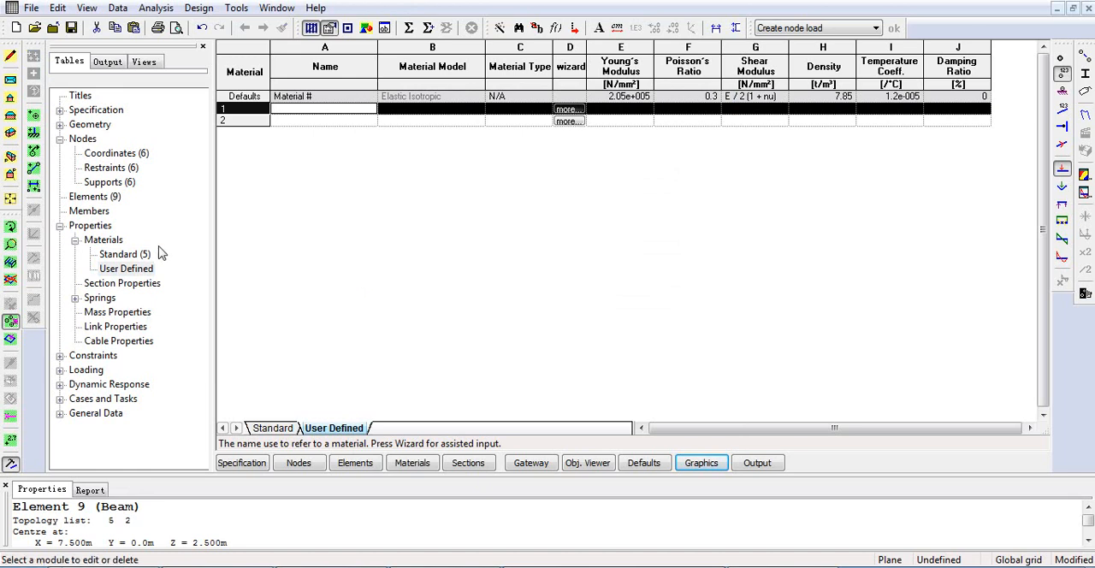
click(108, 256)
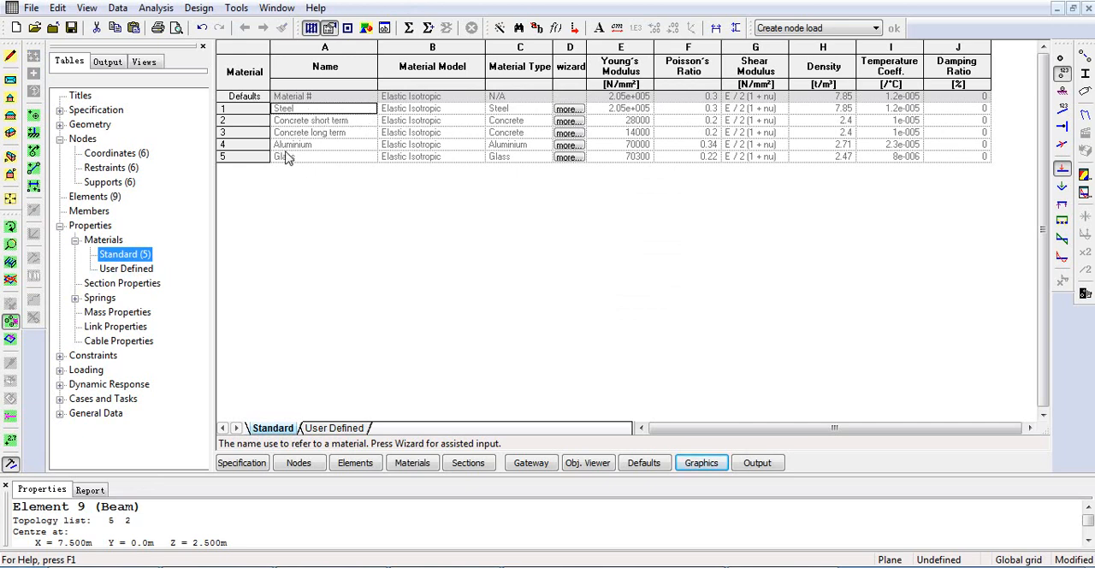
Start section property 1 with the section wizard, name it Truss Member, and choose a rectangular definition in Steel.
click(124, 285)
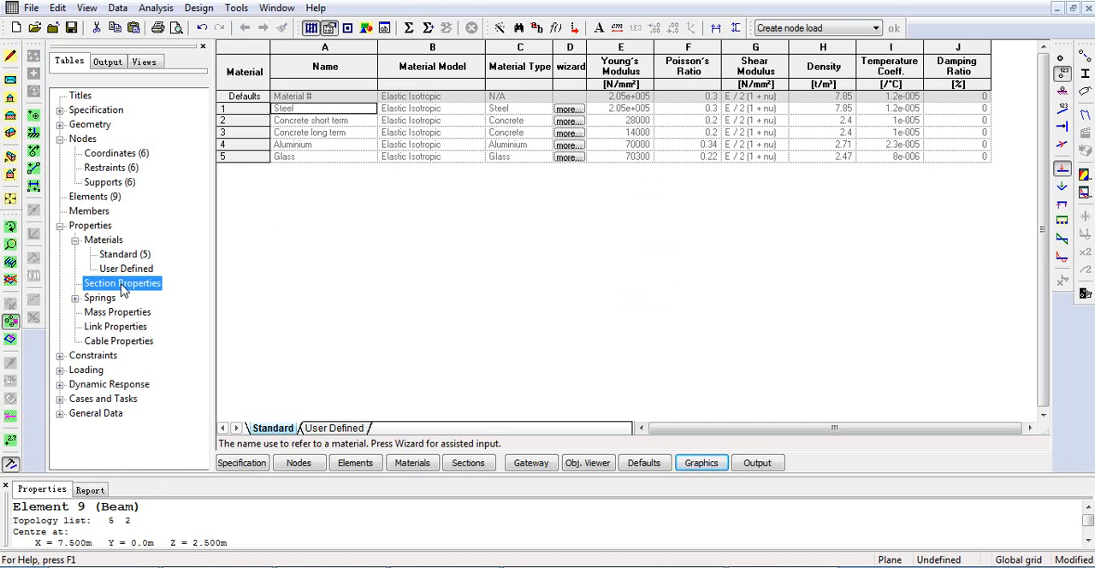
click(255, 121)
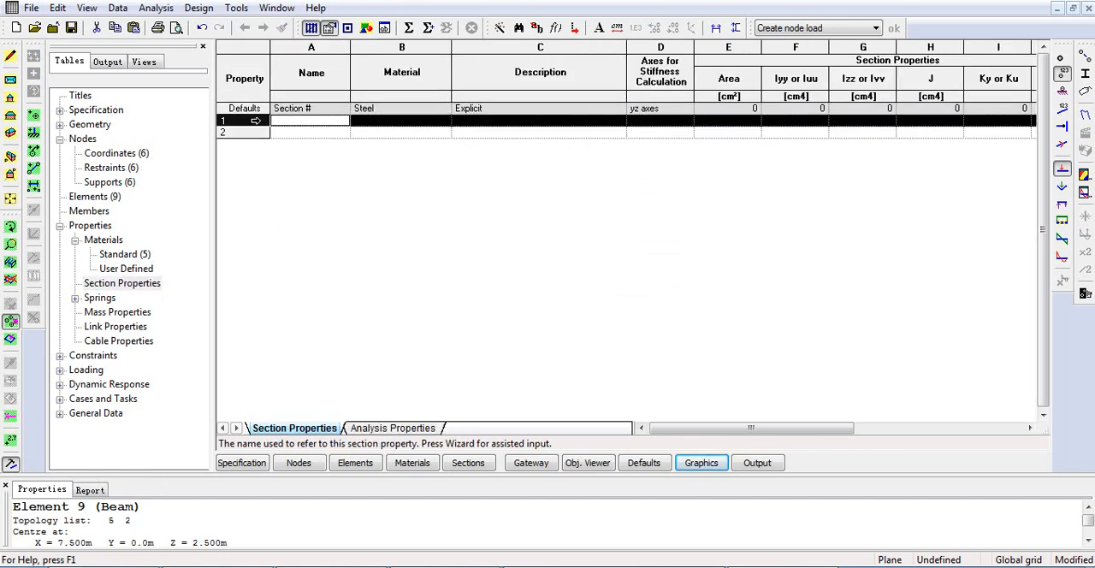
click(501, 30)
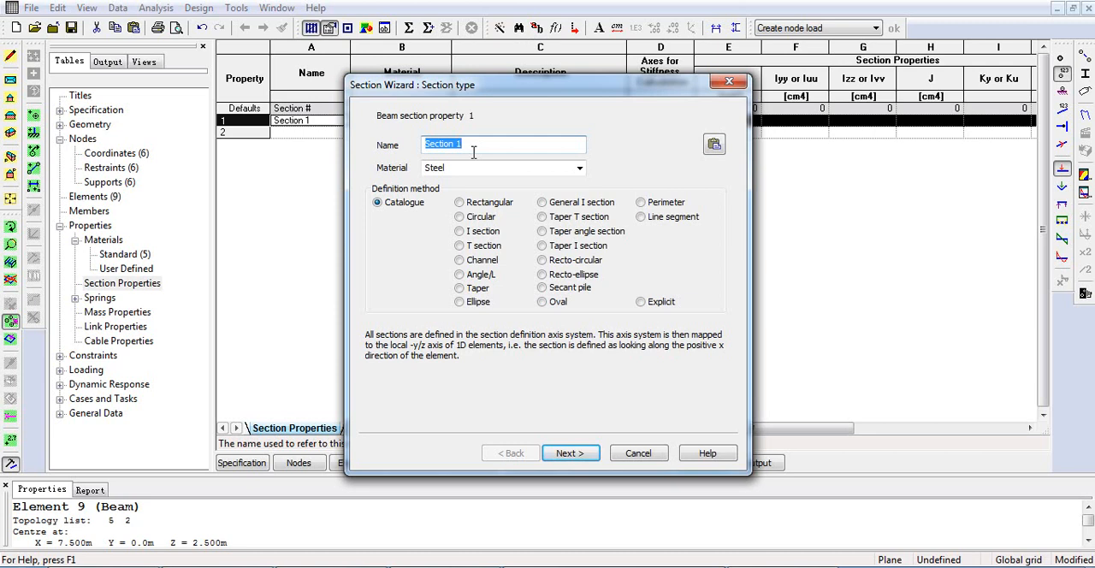
text(Truss Member)
click(460, 203)
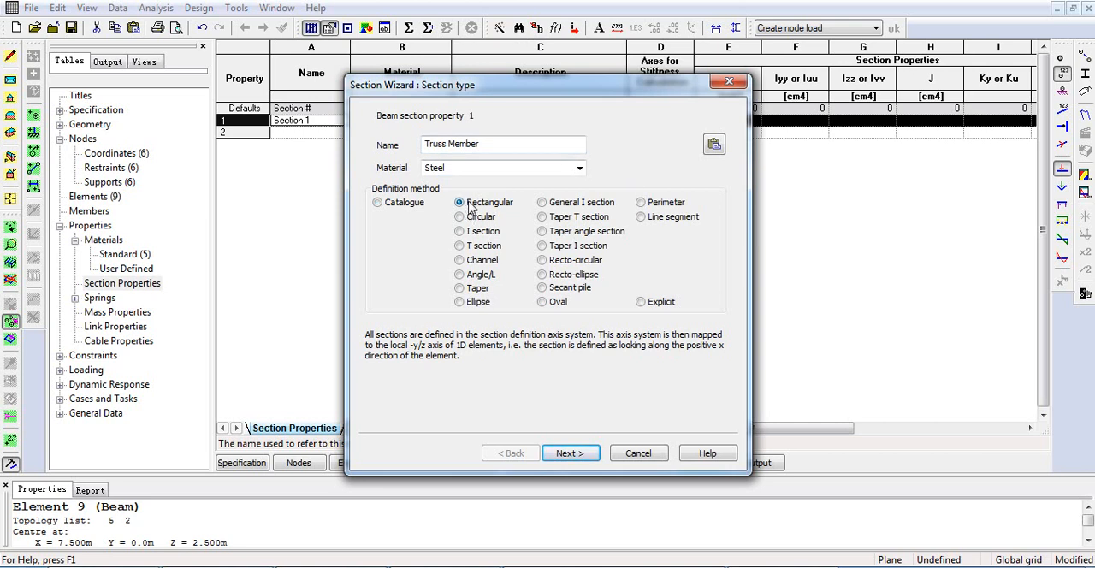
click(570, 453)
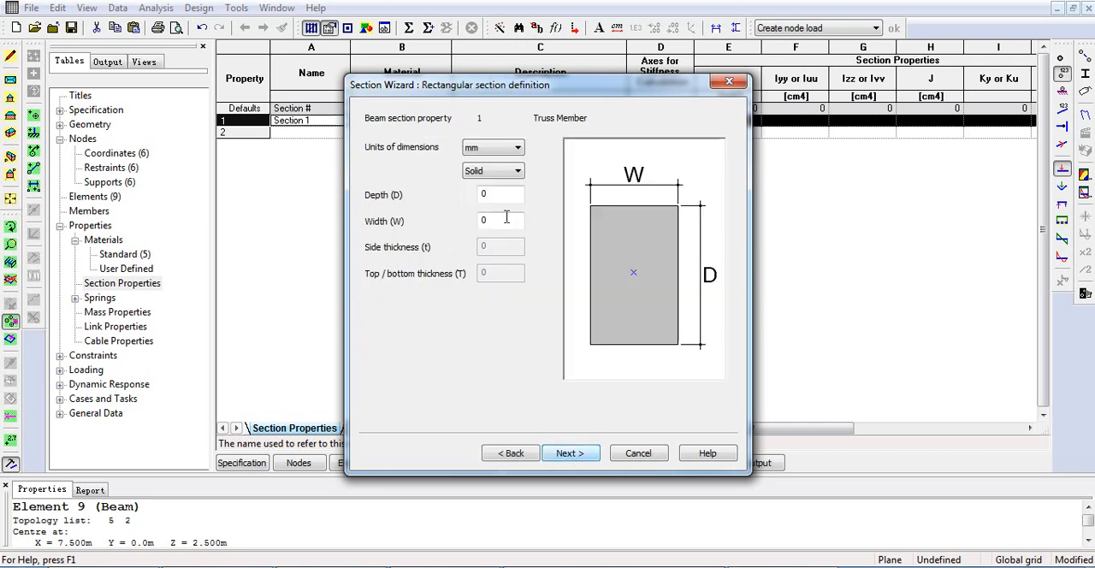
Define the Truss Member as a hollow section with 500 mm depth and width and 25 mm side and top/bottom thicknesses.
click(493, 173)
click(488, 194)
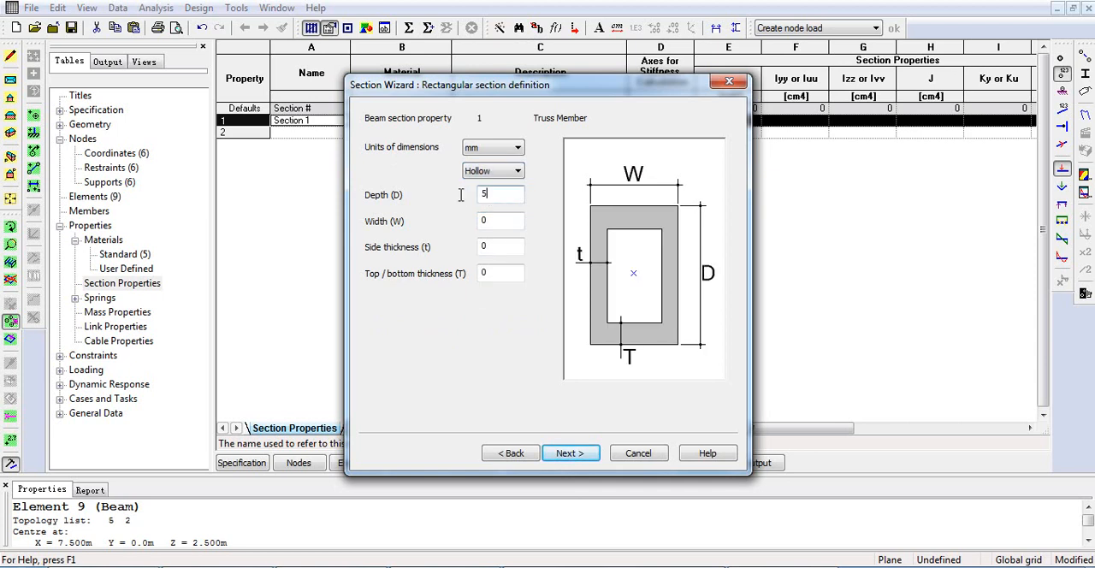
text(500)
key(Tab)
key(Tab)
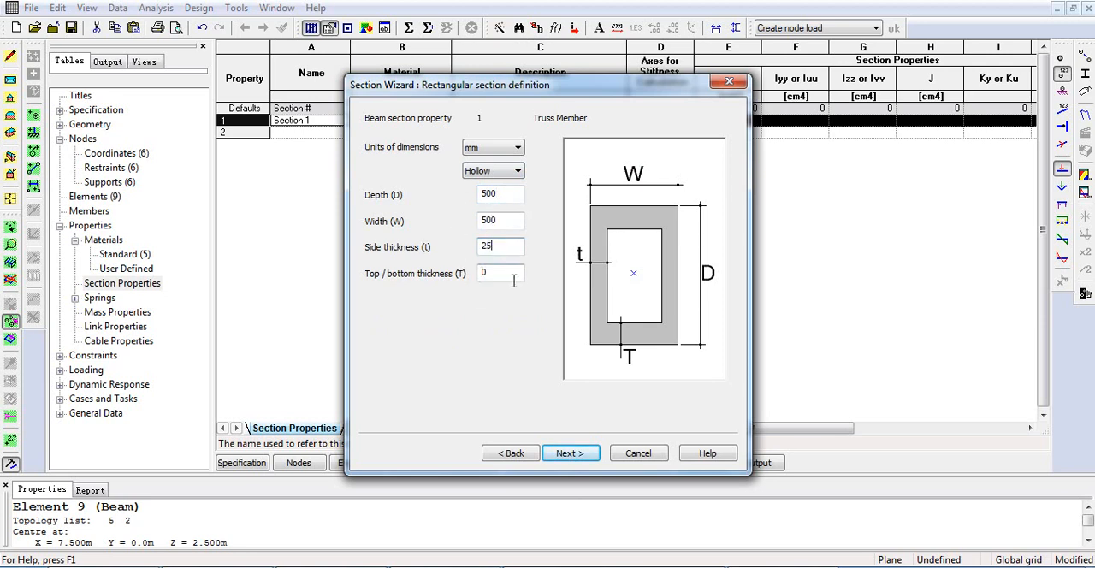
click(563, 454)
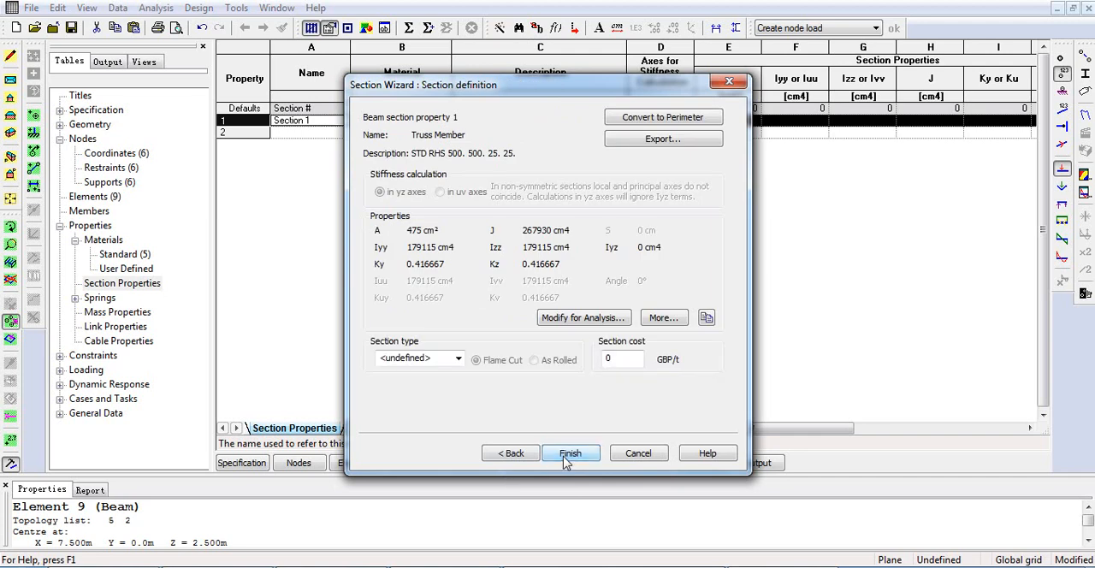
click(569, 454)
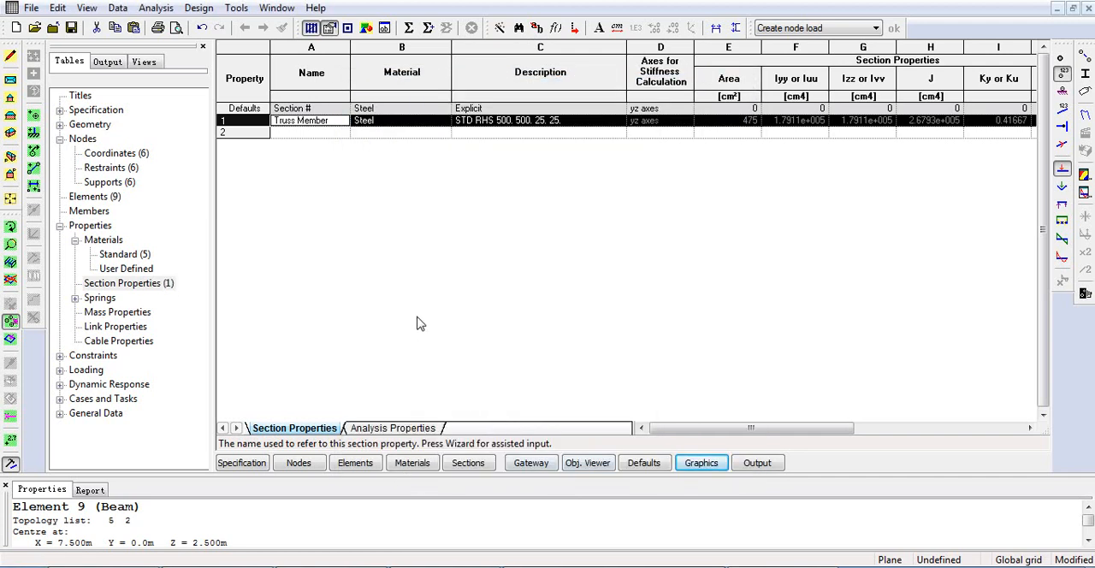
View the truss with its sections displayed and node numbers and loads hidden, rotate it, and compare it with Figure 5 in the PDF.
click(702, 463)
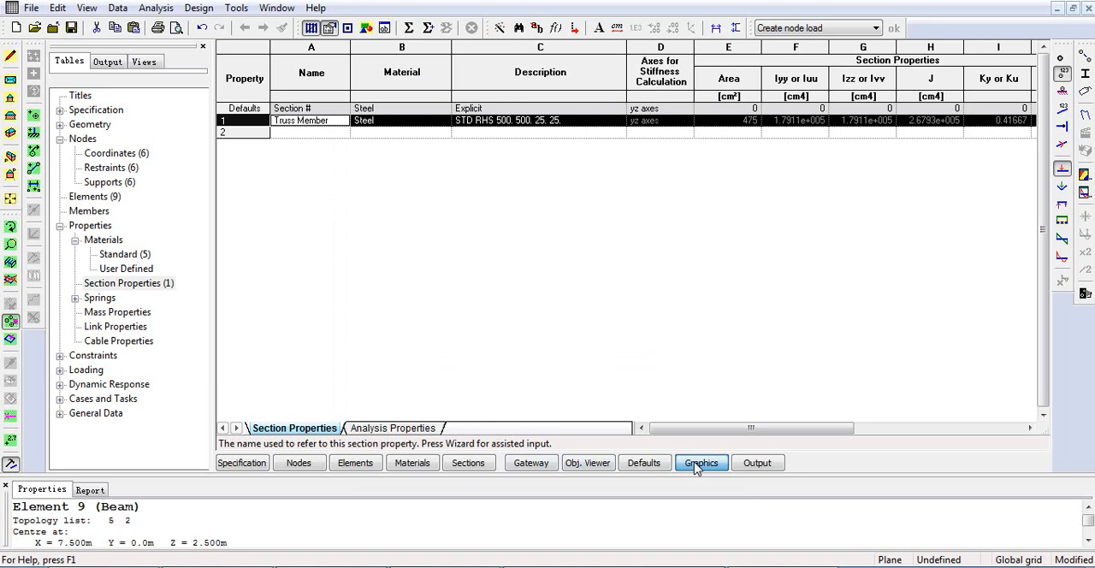
click(1062, 74)
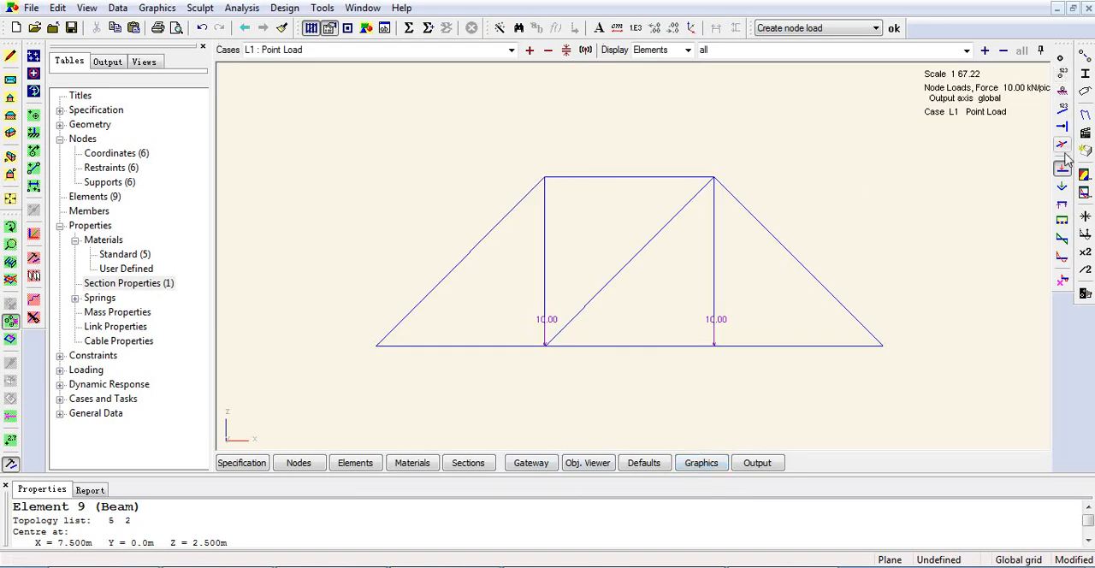
click(1063, 169)
click(1085, 74)
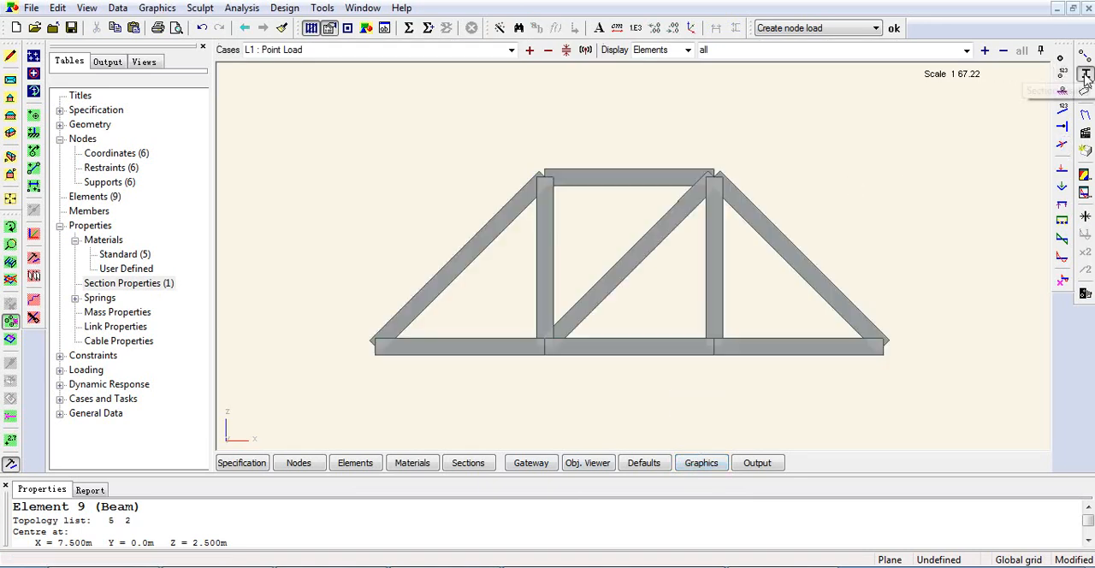
click(11, 226)
drag(294, 215, 765, 184)
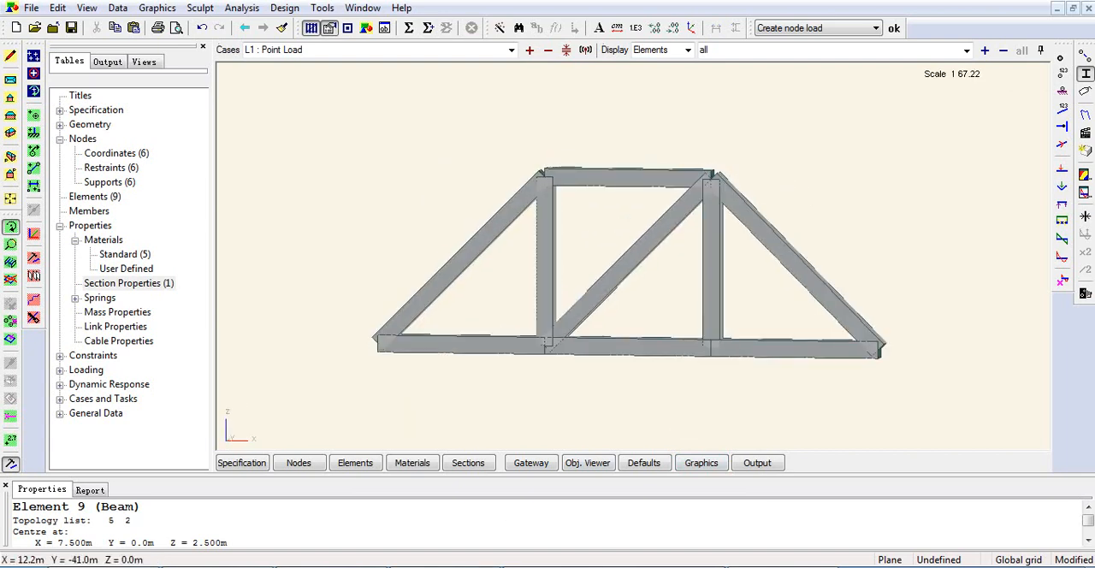
key(alt+Tab)
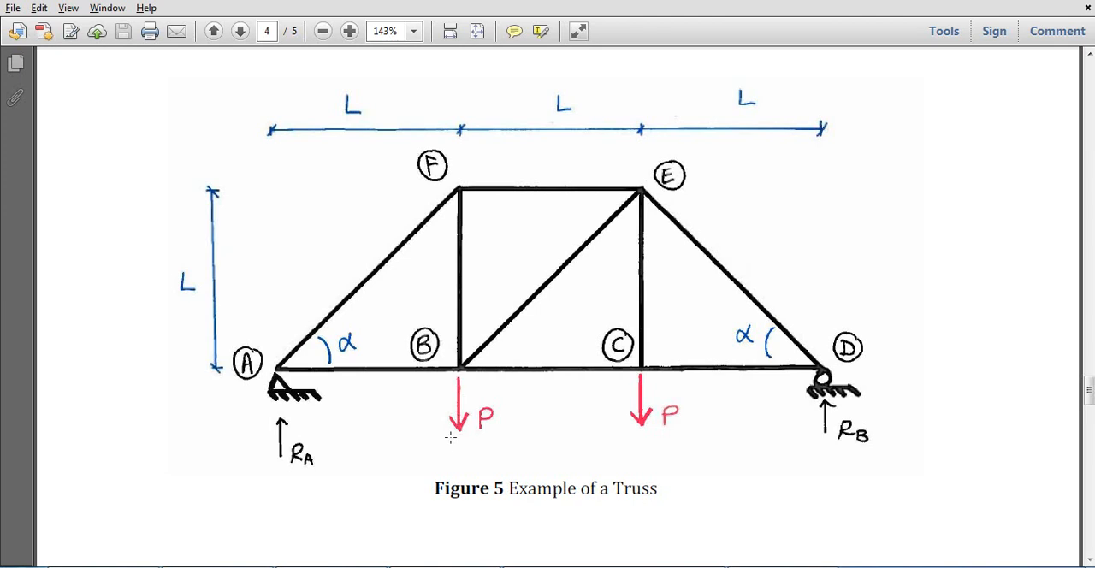
key(alt+Tab)
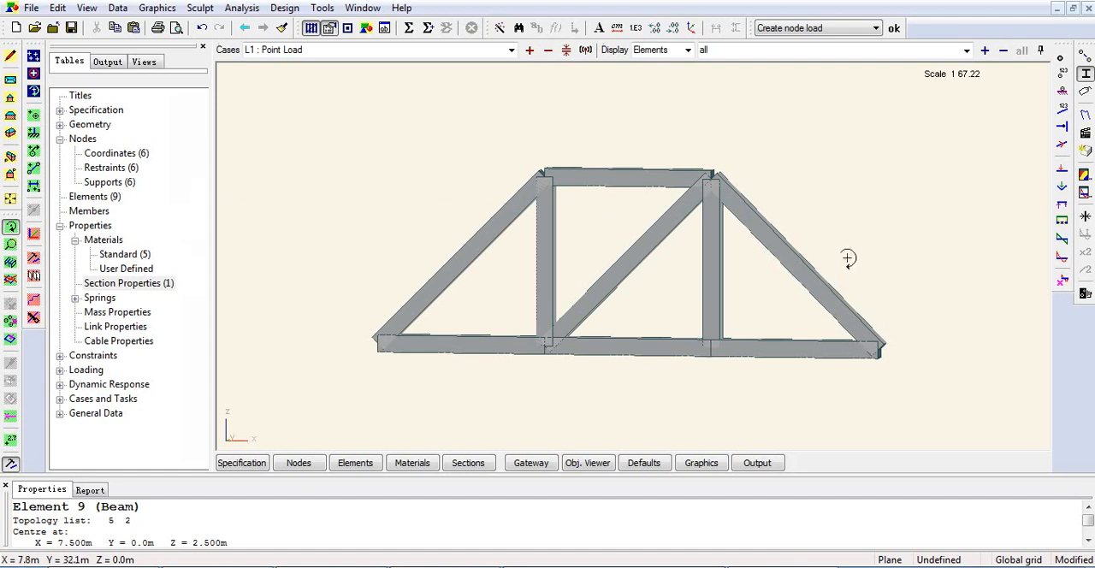
Return the truss to line display in Y elevation, analyse all cases, and close the analysis report.
click(1086, 74)
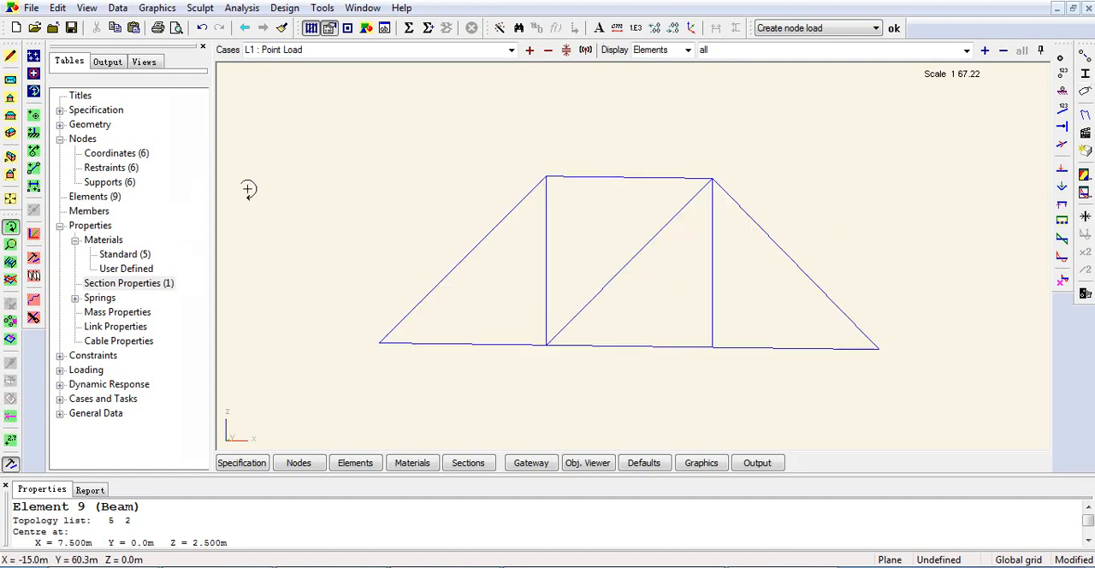
click(11, 116)
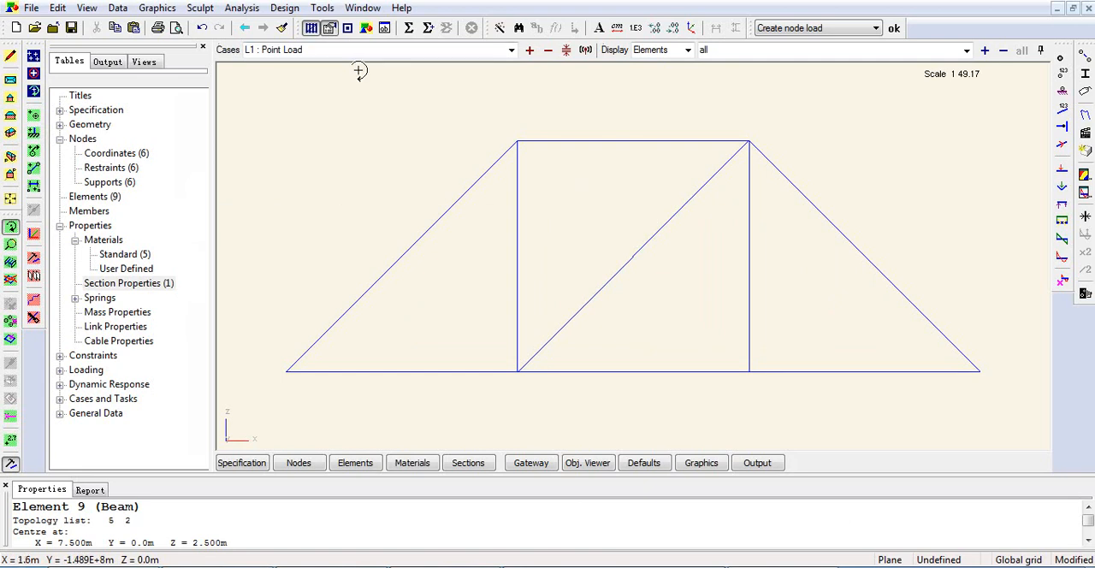
click(410, 29)
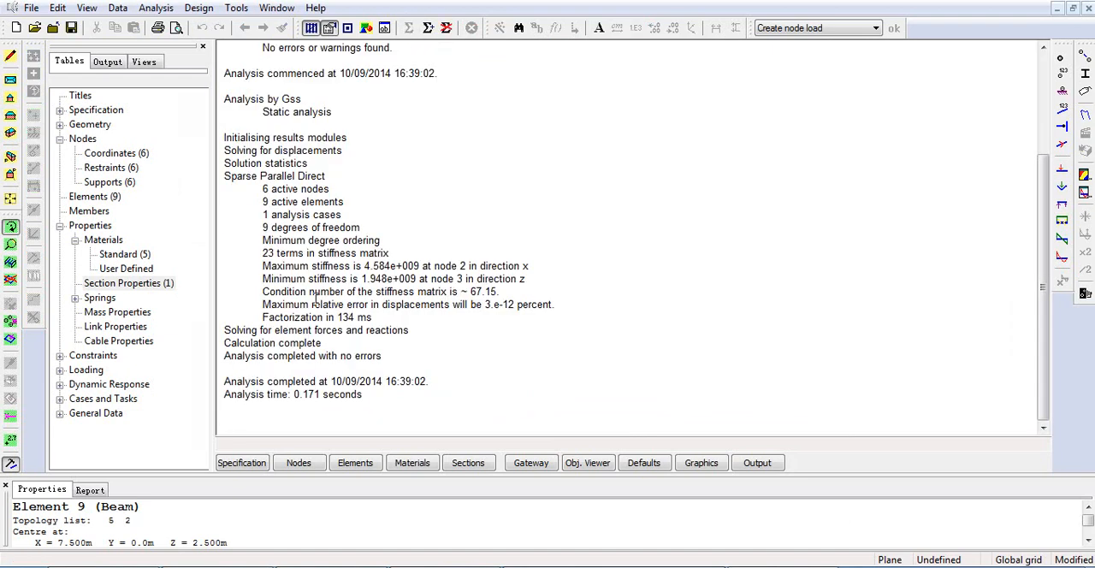
click(1090, 8)
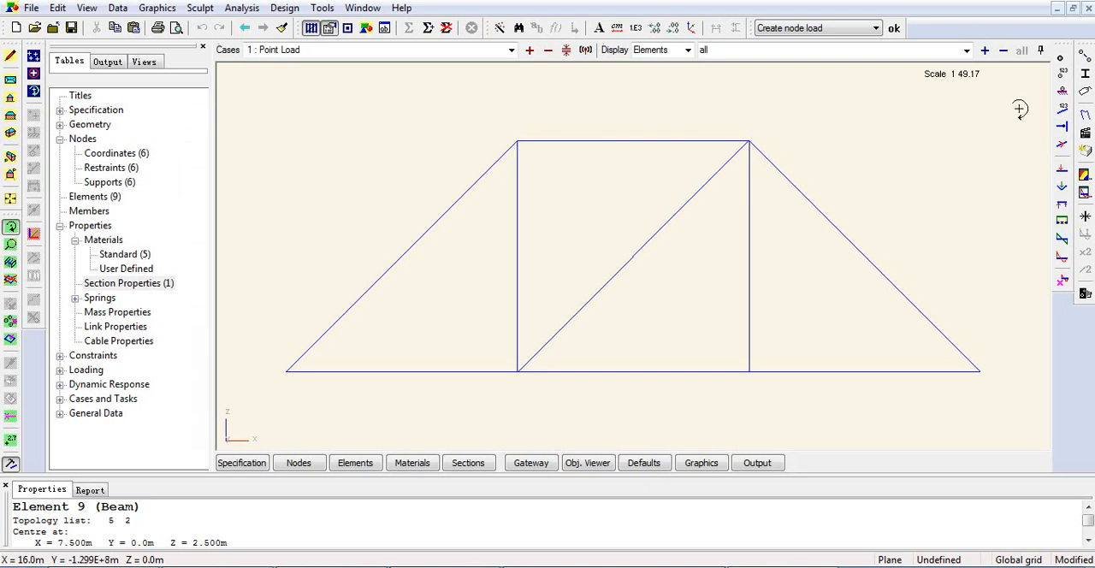
Display the Fx axial force diagrams and annotate all truss elements with their force values.
click(1062, 222)
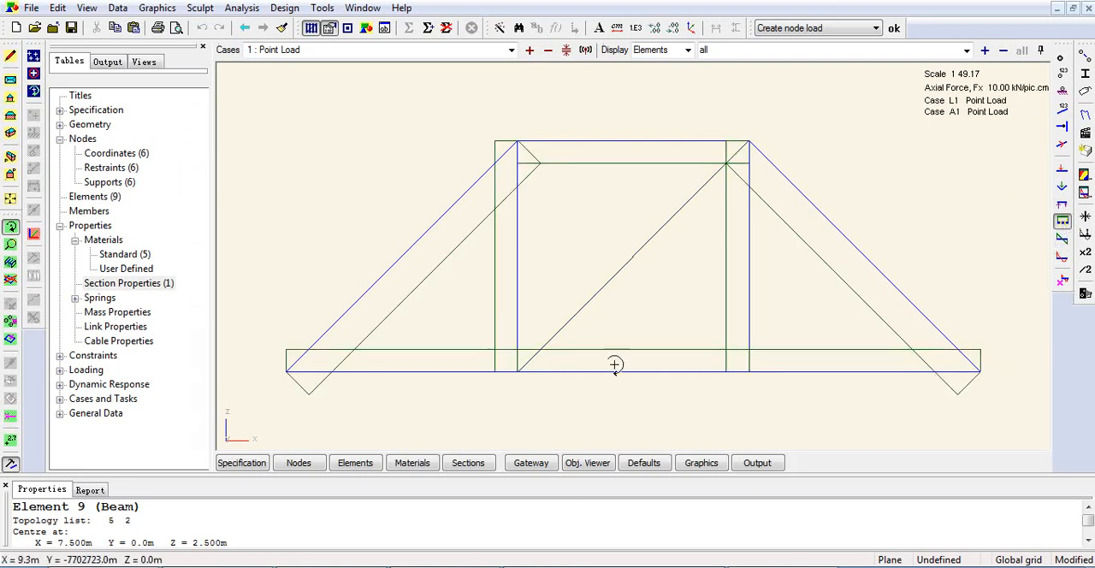
click(10, 442)
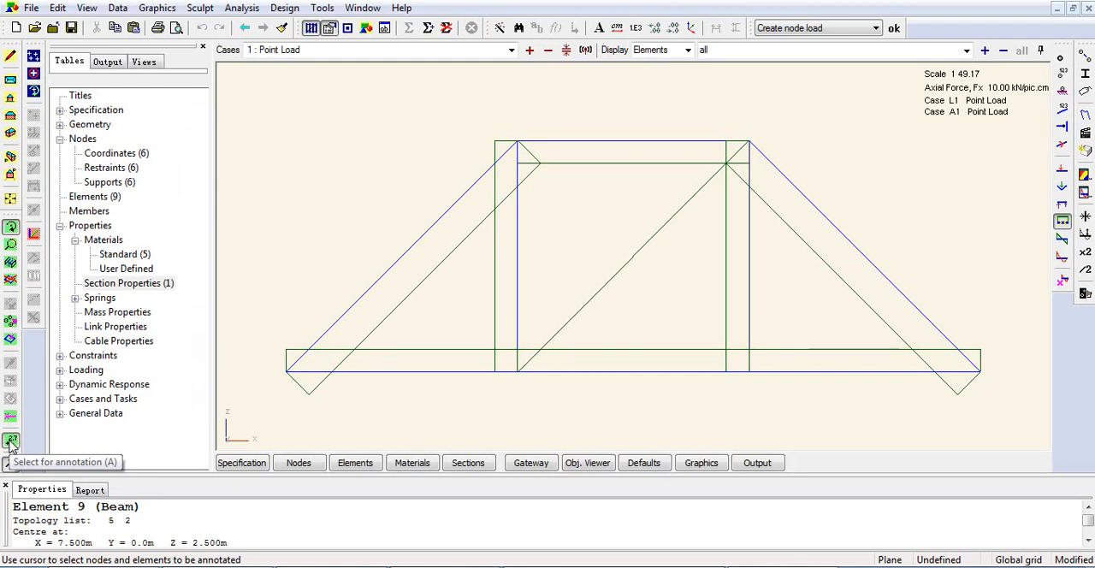
click(290, 95)
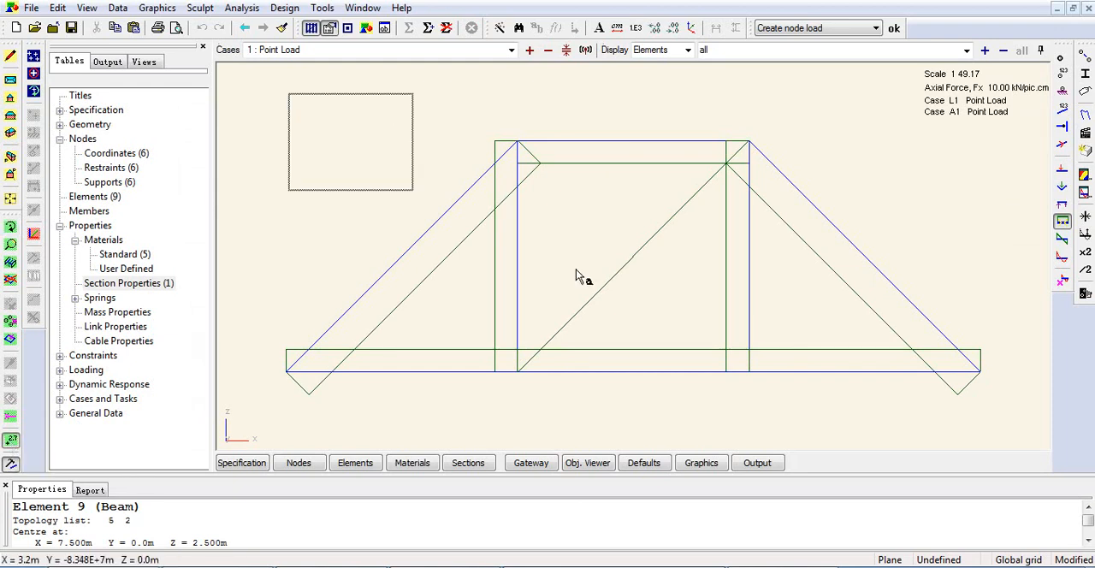
click(1029, 426)
click(1016, 421)
click(264, 123)
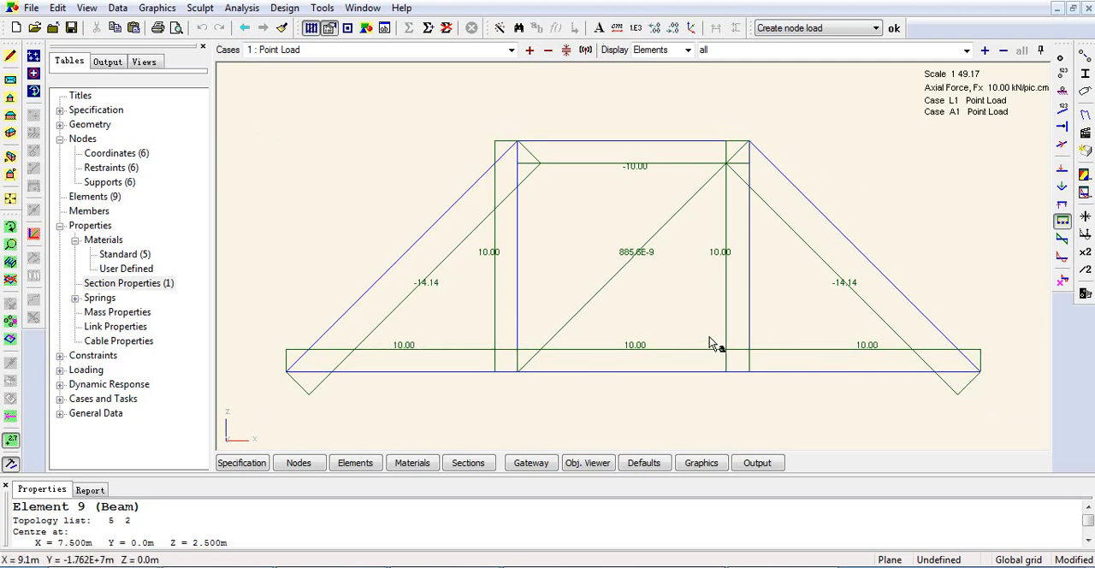
Set the numeric format of the diagram values to scientific with 4 significant figures.
click(637, 29)
click(441, 295)
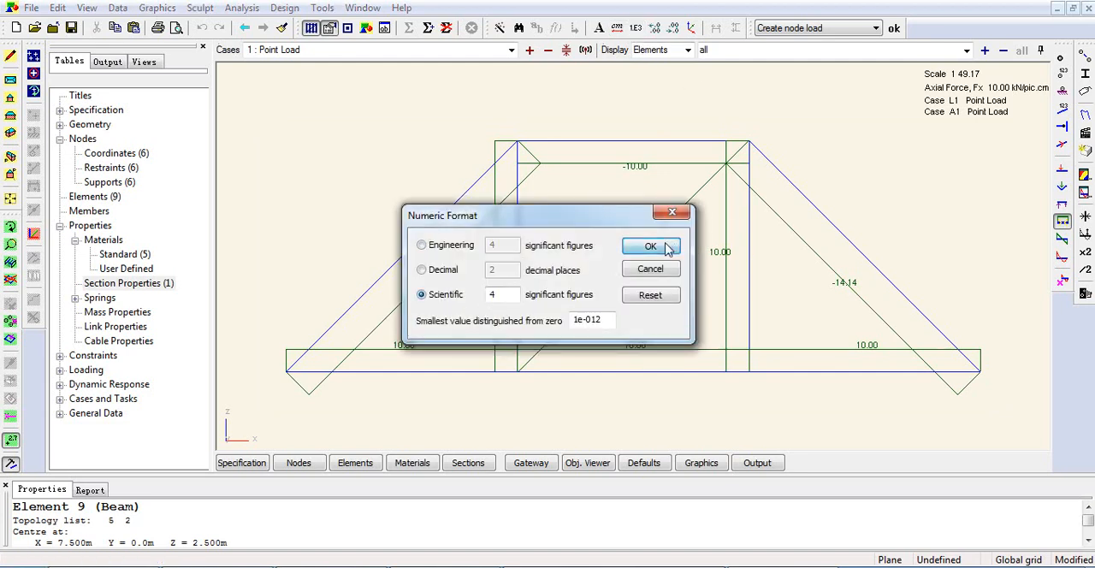
click(651, 247)
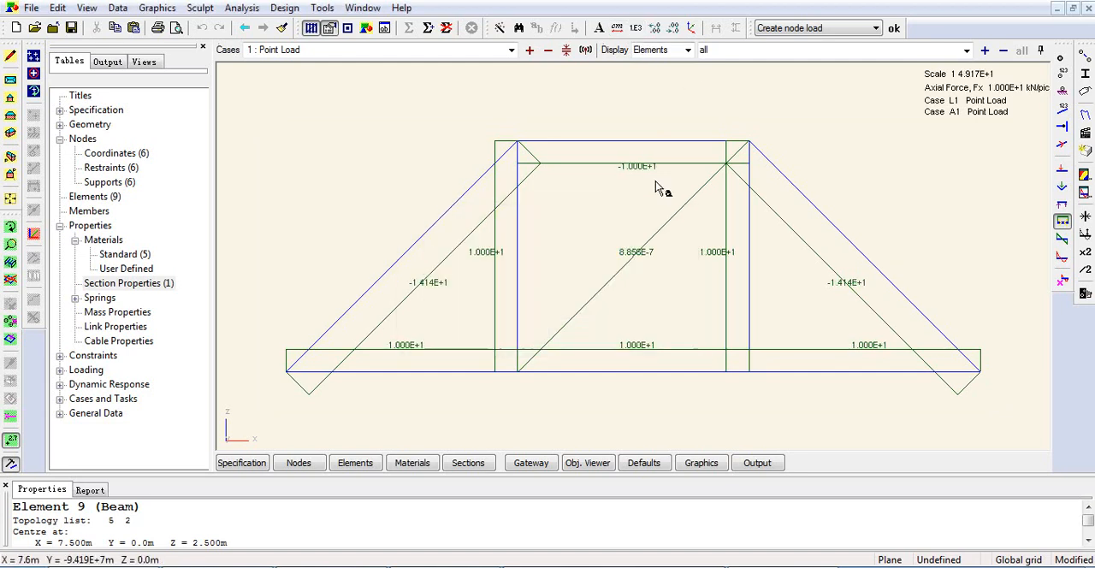
Set the numeric format of the diagram values to decimal with 2 decimal places.
click(636, 29)
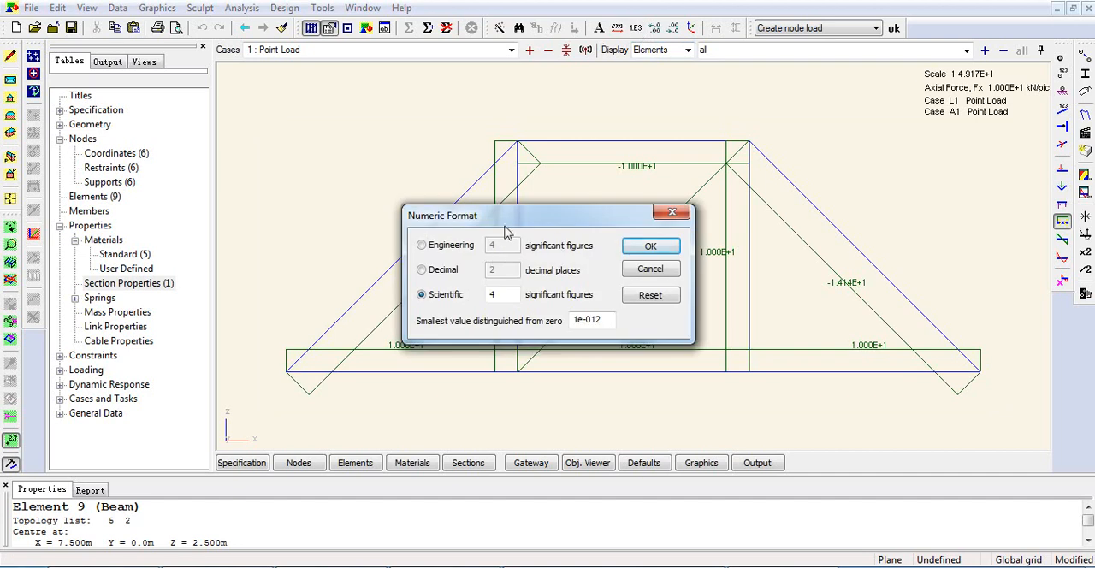
drag(508, 224, 517, 205)
click(454, 229)
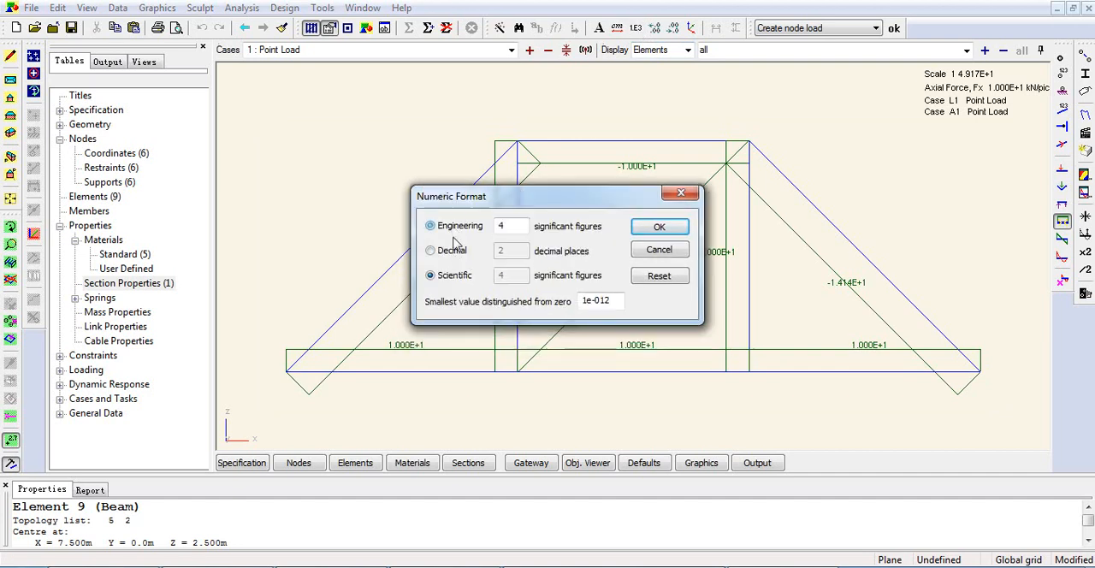
click(451, 253)
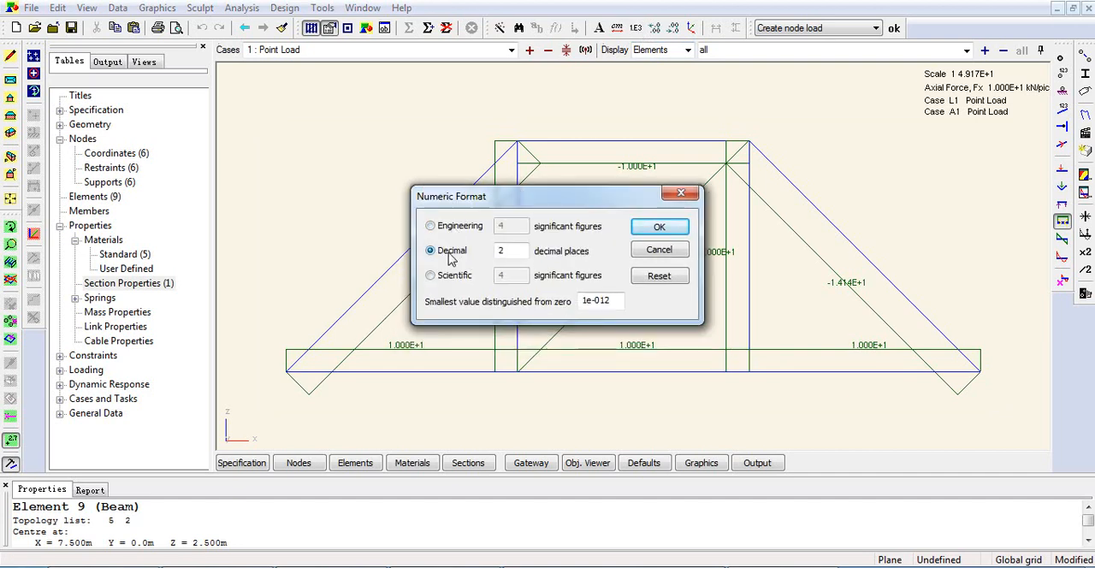
click(661, 226)
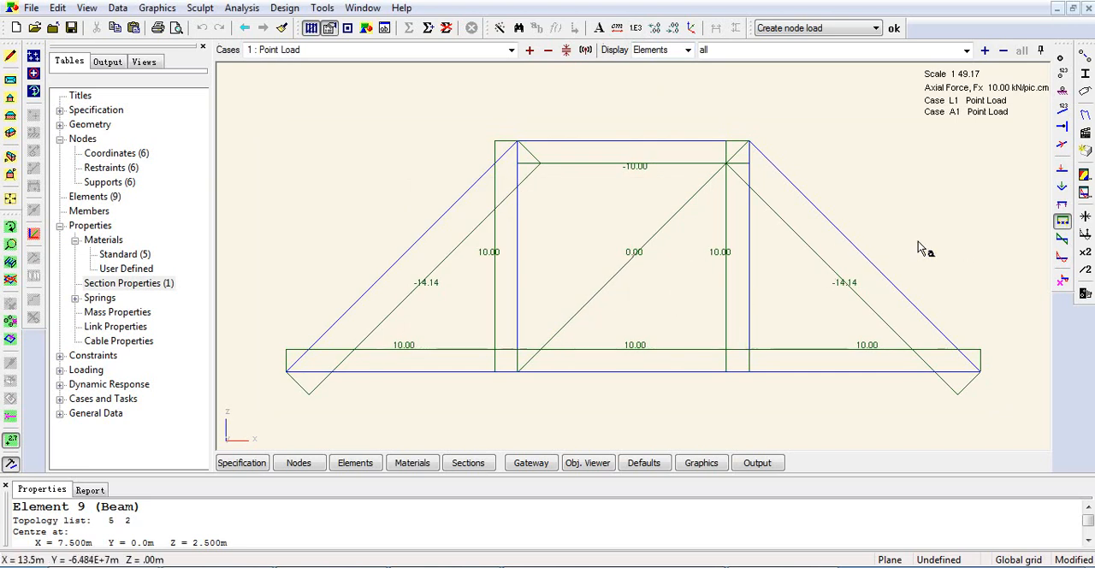
Try doubling and halving the size of the axial force diagrams, and restore their default scale.
click(1086, 254)
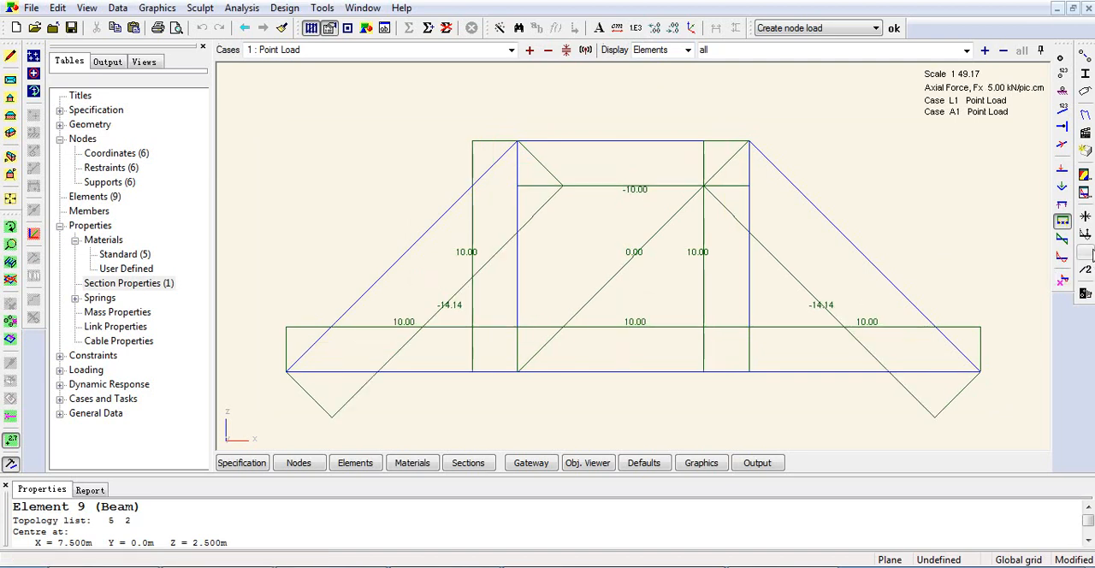
click(1086, 255)
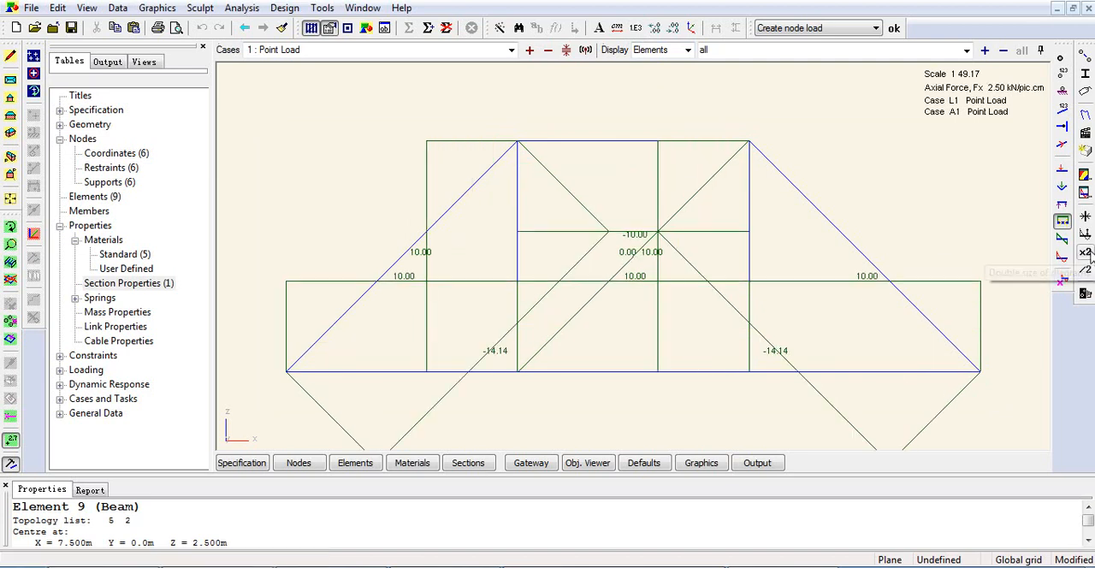
click(1086, 271)
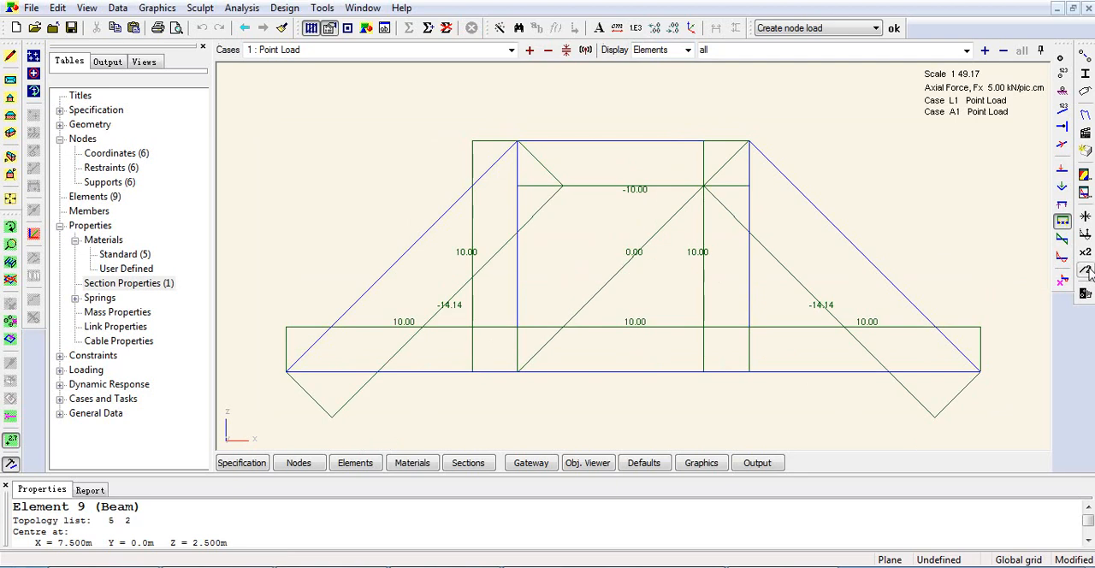
click(1086, 271)
click(1086, 271)
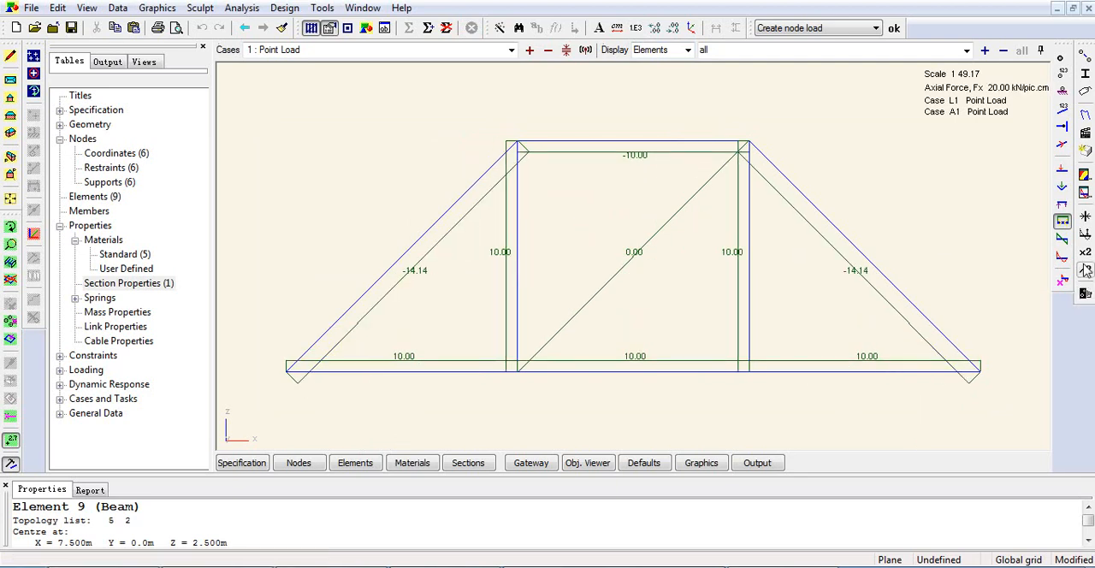
click(1086, 233)
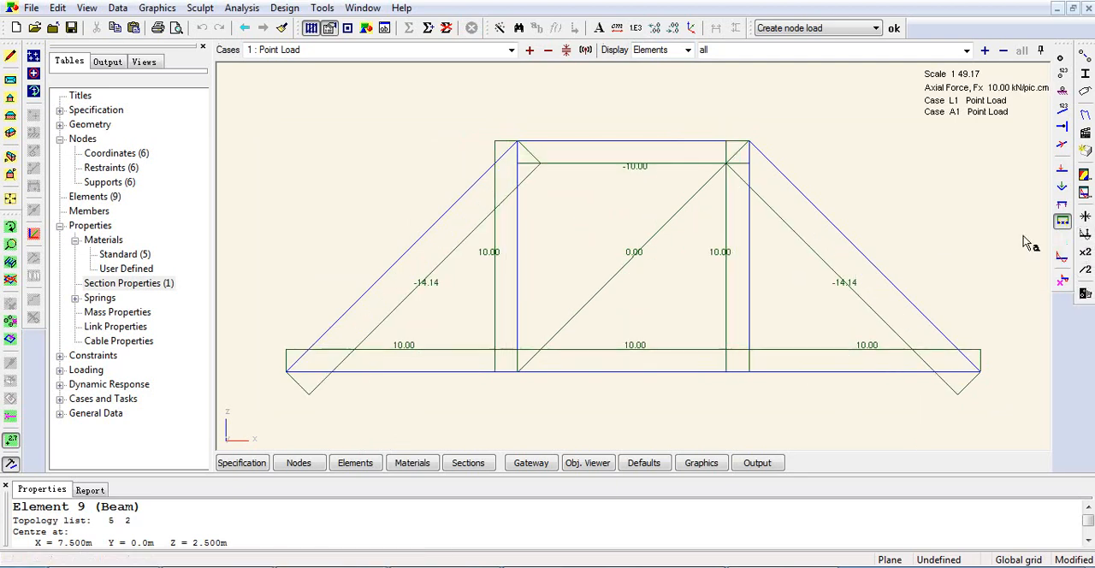
Replace the axial force diagrams with the Fx, Fy and Fz reaction diagrams, and annotate the support reactions with their values.
click(1063, 222)
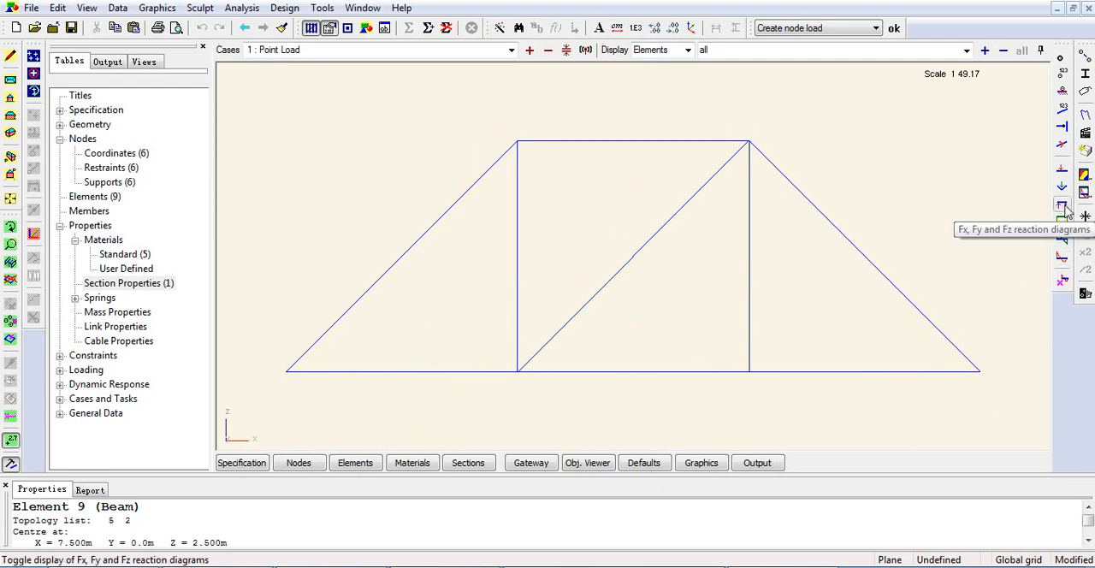
click(1063, 206)
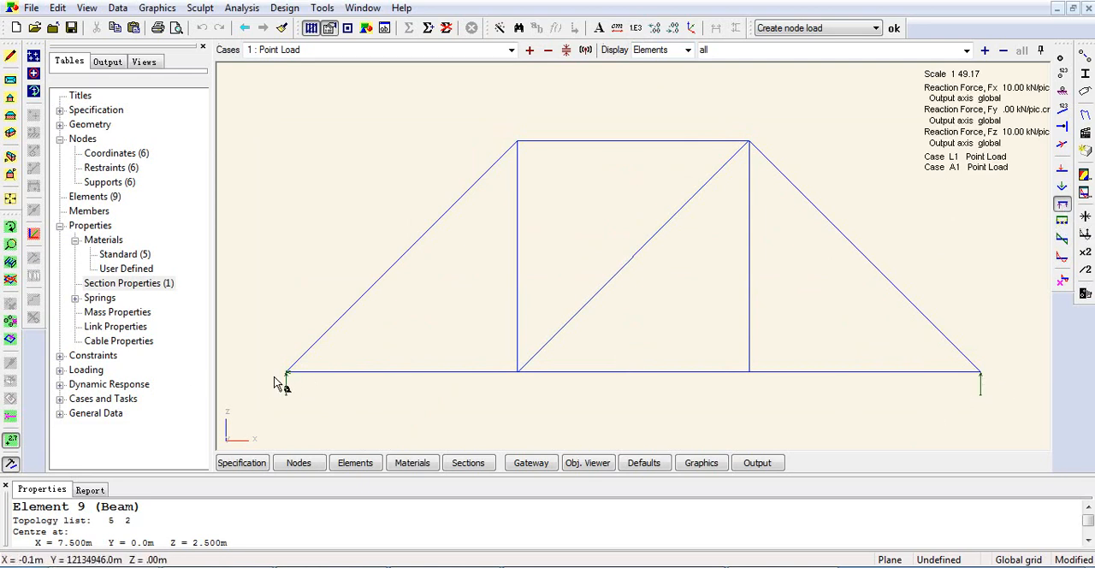
click(12, 440)
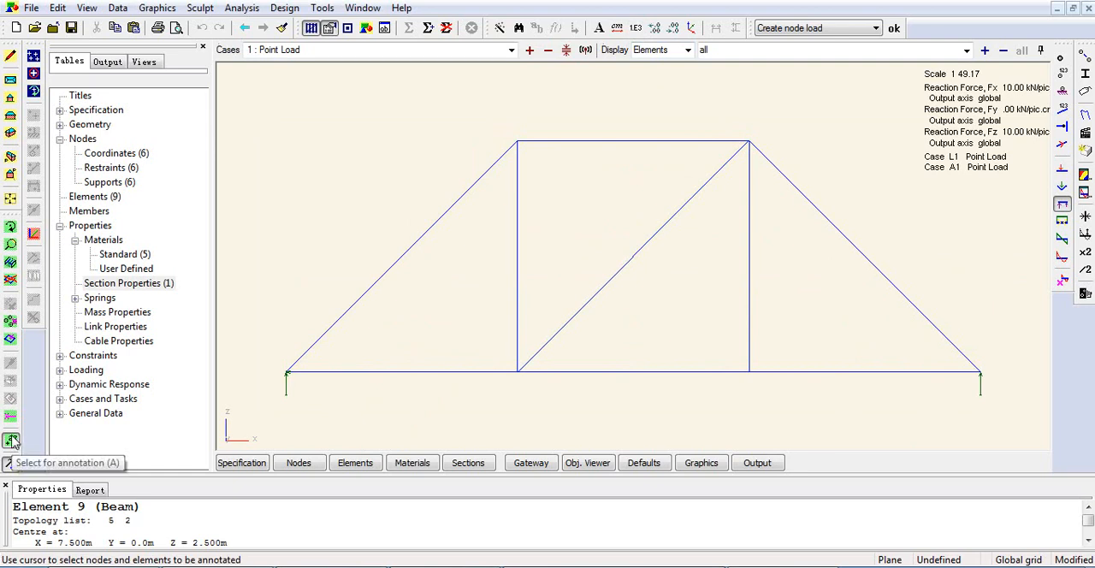
drag(265, 363, 1041, 445)
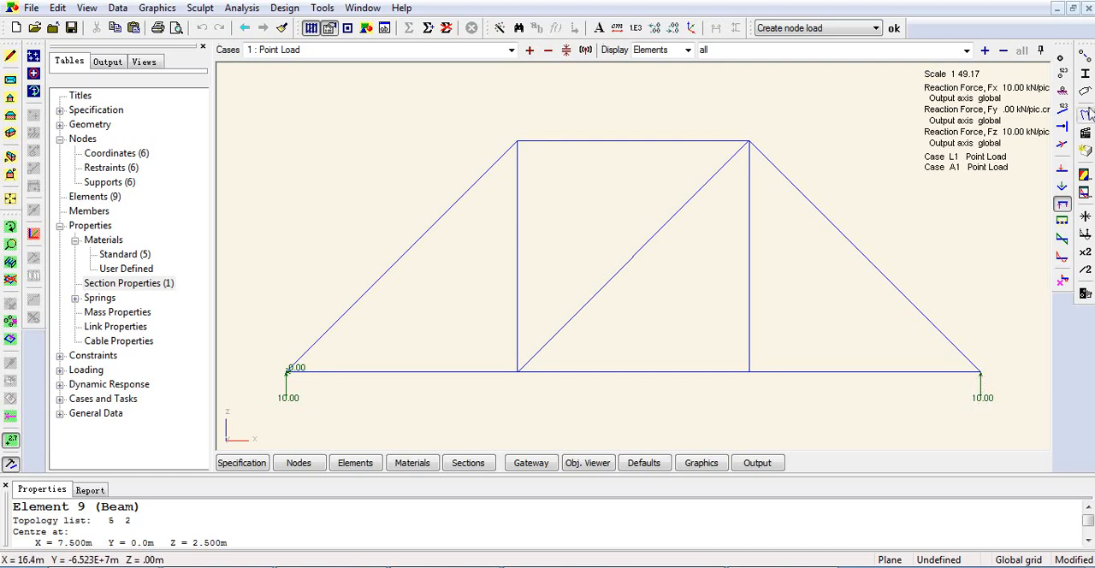
Check the node numbers against the support reactions, and hide the node labels and reaction diagrams.
click(1062, 74)
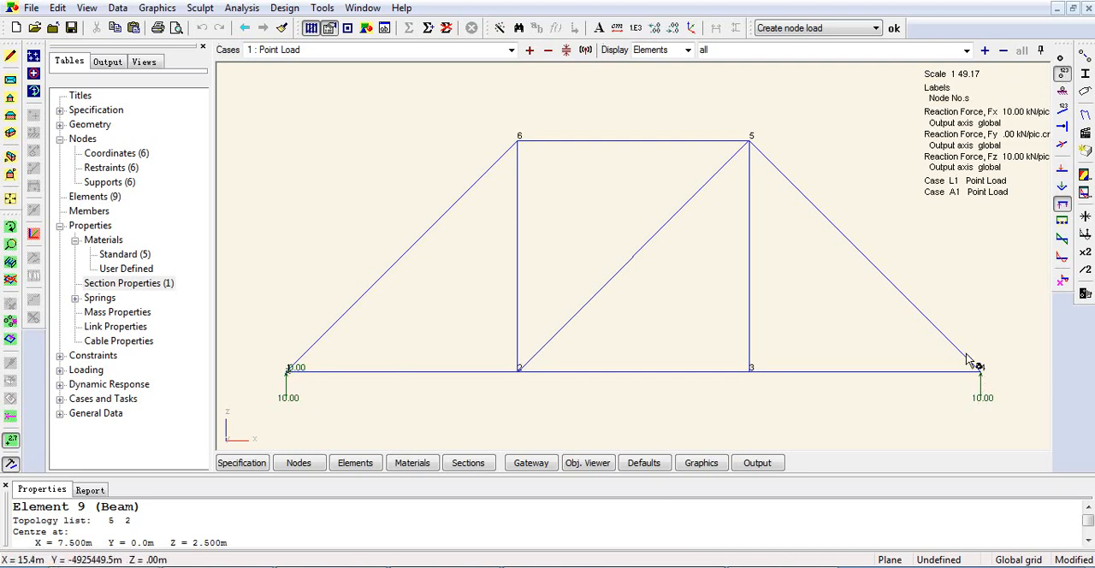
click(1061, 77)
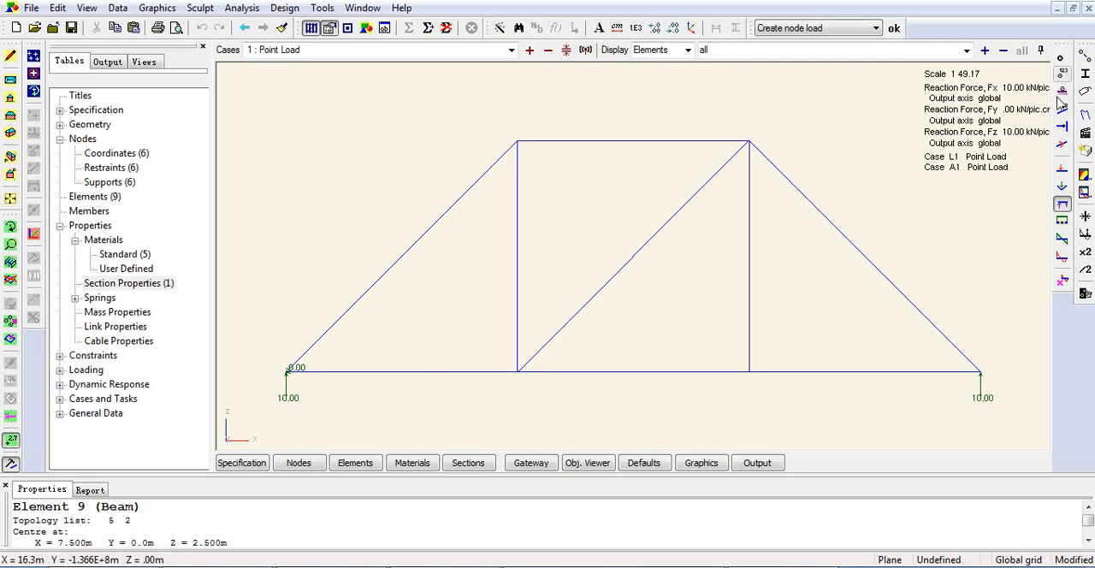
click(1063, 207)
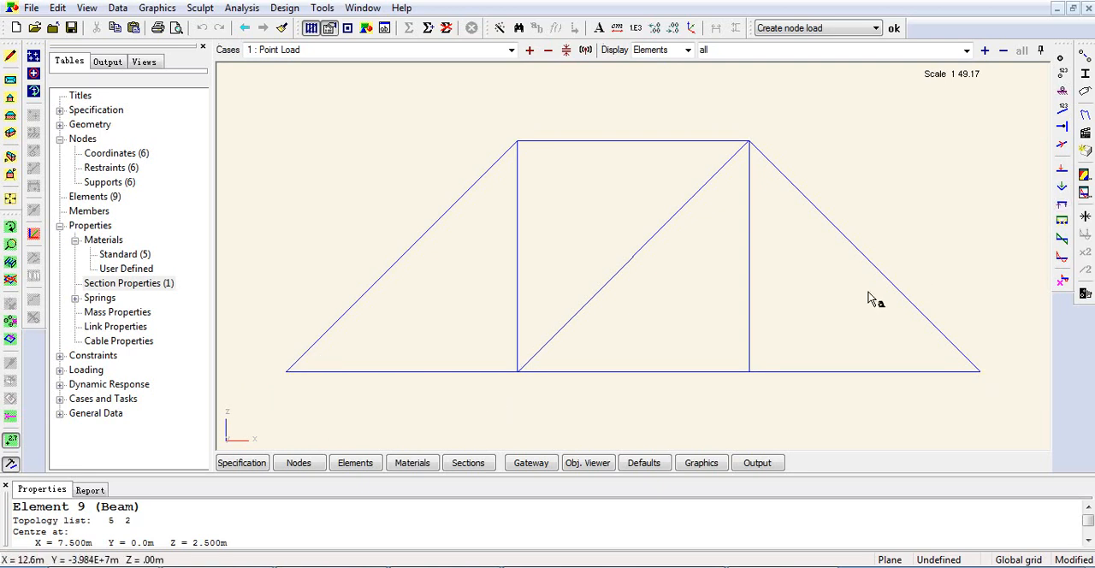